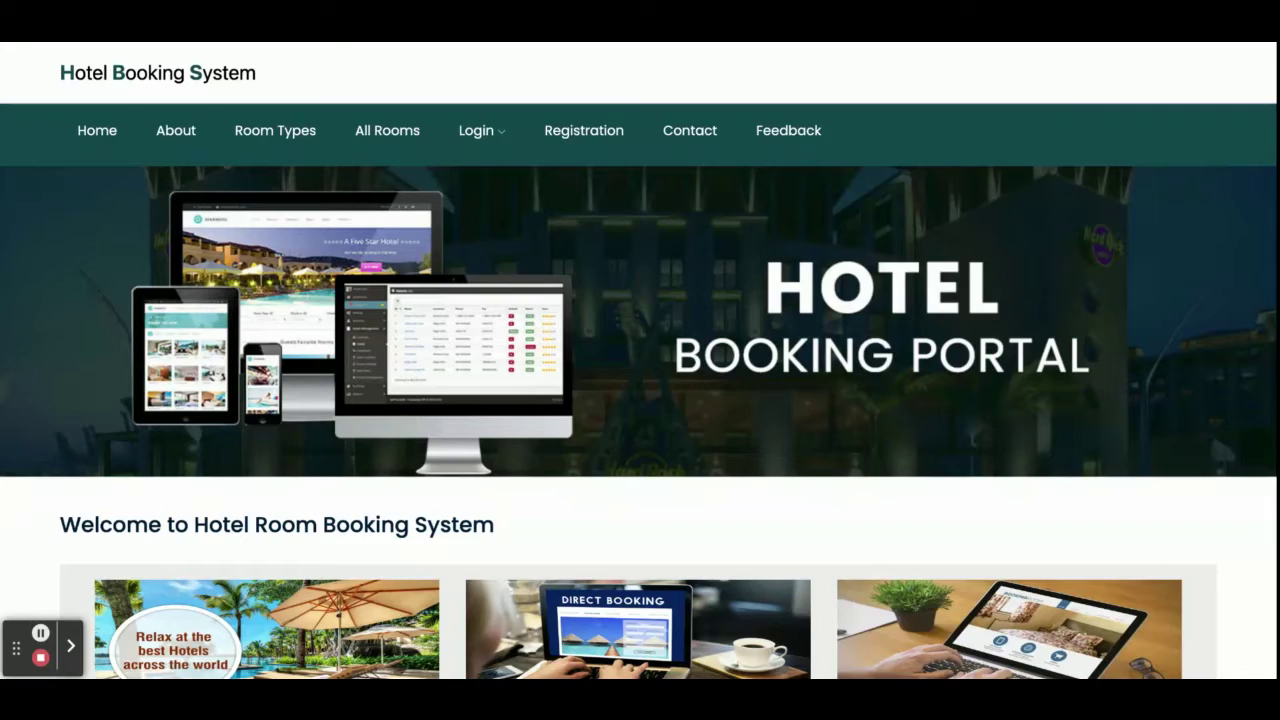
Scroll through the home page's Welcome, About Room Booking System and room-type sections, then back to the top.
{"action": "scroll", "coordinate": [640, 400], "scroll_direction": "down", "scroll_amount": 5}
{"action": "scroll", "coordinate": [640, 400], "scroll_direction": "up", "scroll_amount": 5}
{"action": "scroll", "coordinate": [640, 400], "scroll_direction": "down", "scroll_amount": 5}
{"action": "scroll", "coordinate": [640, 400], "scroll_direction": "up", "scroll_amount": 5}
{"action": "scroll", "coordinate": [755, 423], "scroll_direction": "down", "scroll_amount": 10}
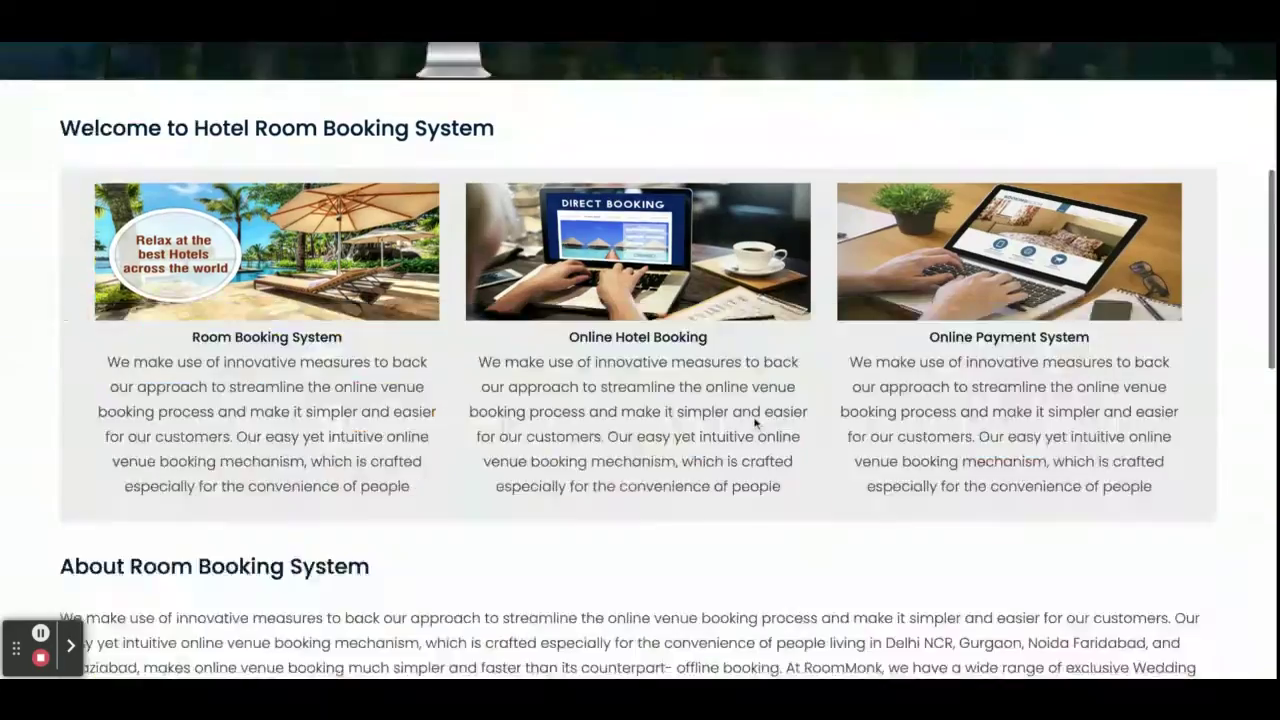
{"action": "scroll", "coordinate": [755, 423], "scroll_direction": "up", "scroll_amount": 1}
{"action": "scroll", "coordinate": [640, 360], "scroll_direction": "up", "scroll_amount": 8}
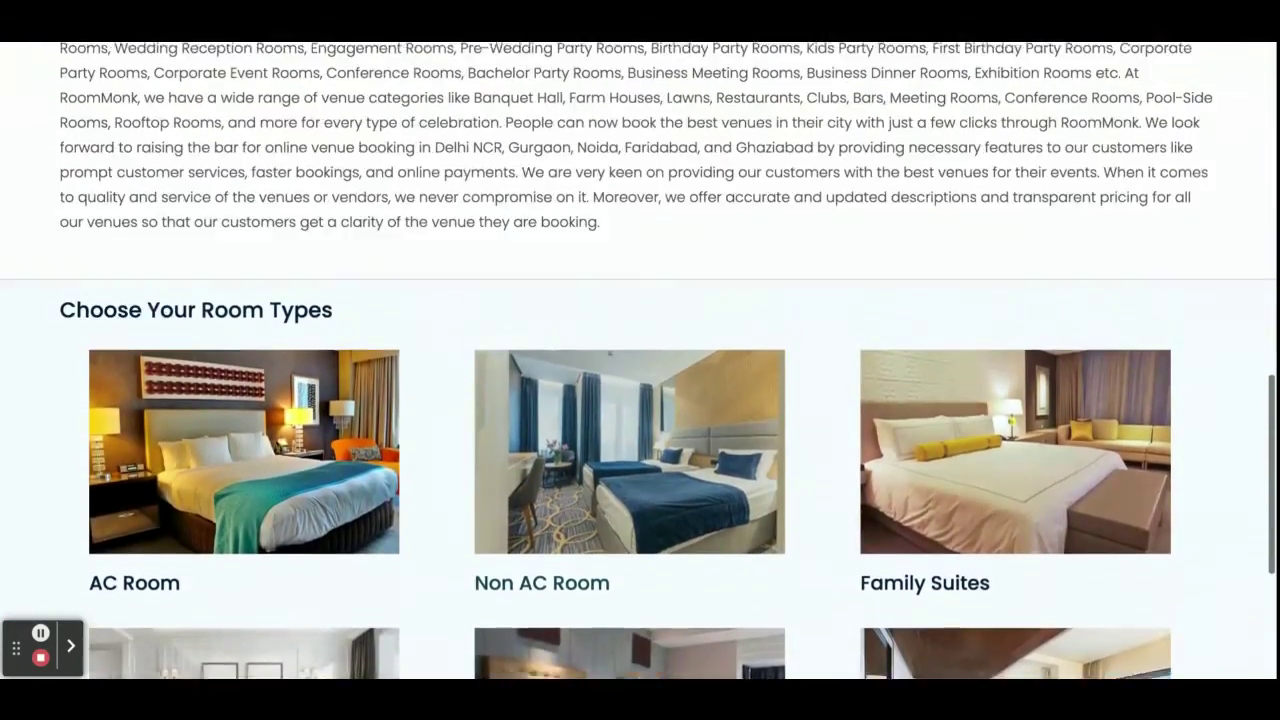
{"action": "scroll", "coordinate": [640, 360], "scroll_direction": "up", "scroll_amount": 4}
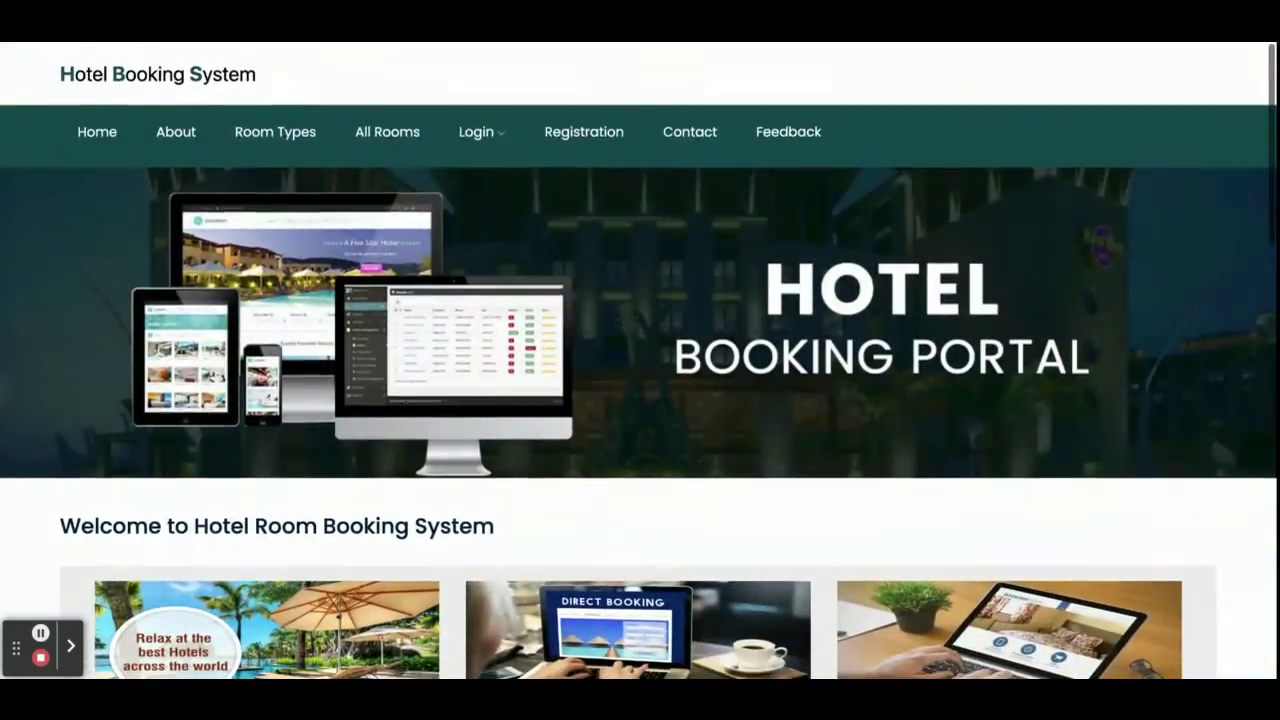
{"action": "scroll", "coordinate": [640, 360], "scroll_direction": "down", "scroll_amount": 2}
{"action": "scroll", "coordinate": [640, 360], "scroll_direction": "down", "scroll_amount": 4}
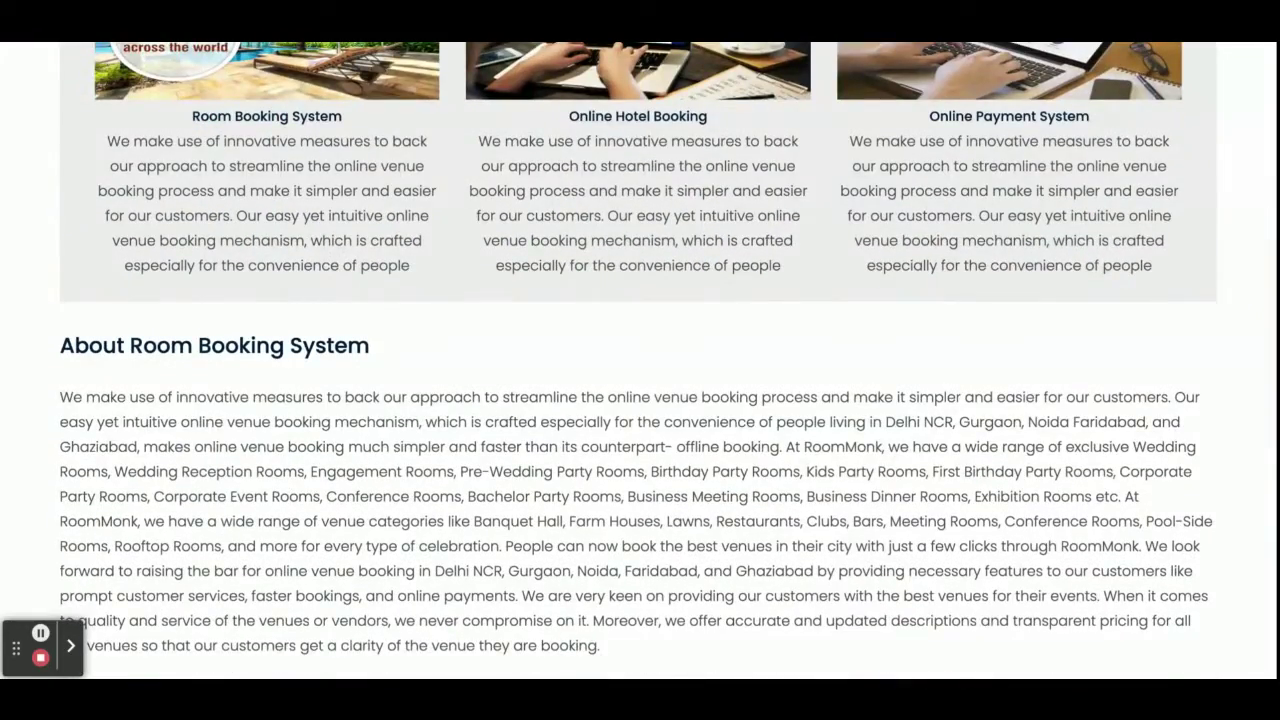
{"action": "scroll", "coordinate": [640, 360], "scroll_direction": "down", "scroll_amount": 5}
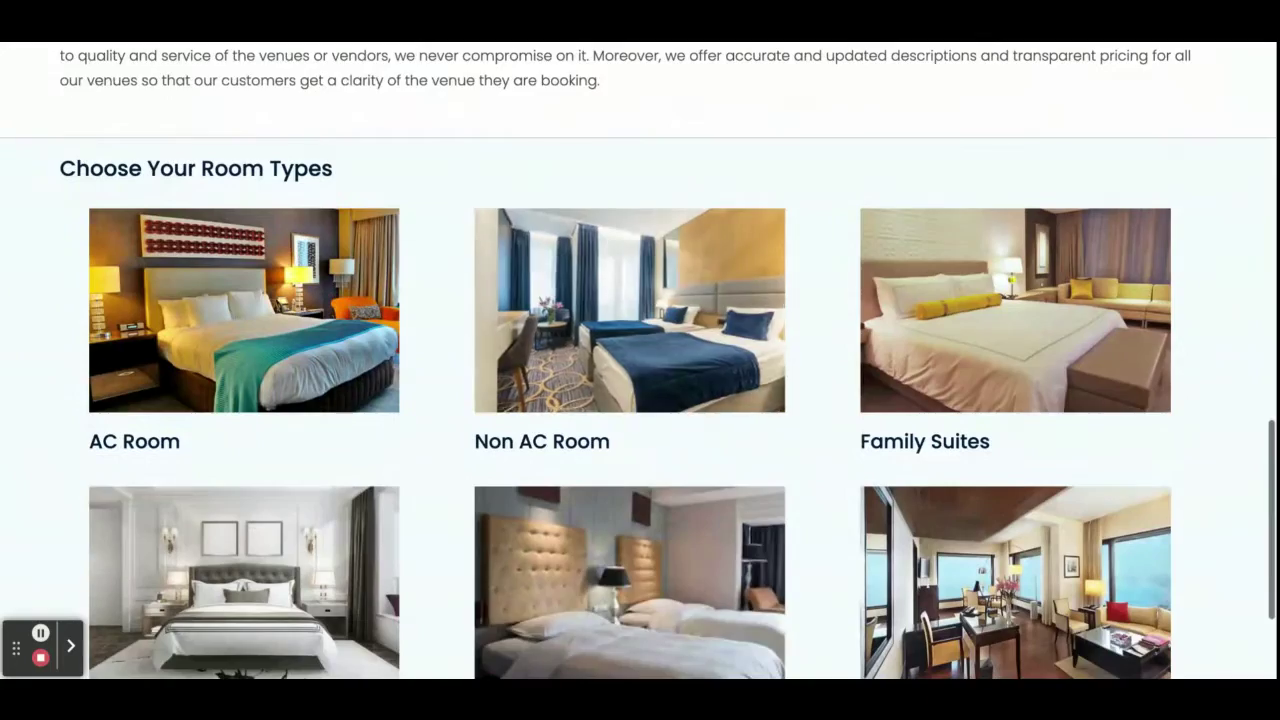
{"action": "scroll", "coordinate": [640, 360], "scroll_direction": "down", "scroll_amount": 2}
{"action": "scroll", "coordinate": [640, 360], "scroll_direction": "up", "scroll_amount": 5}
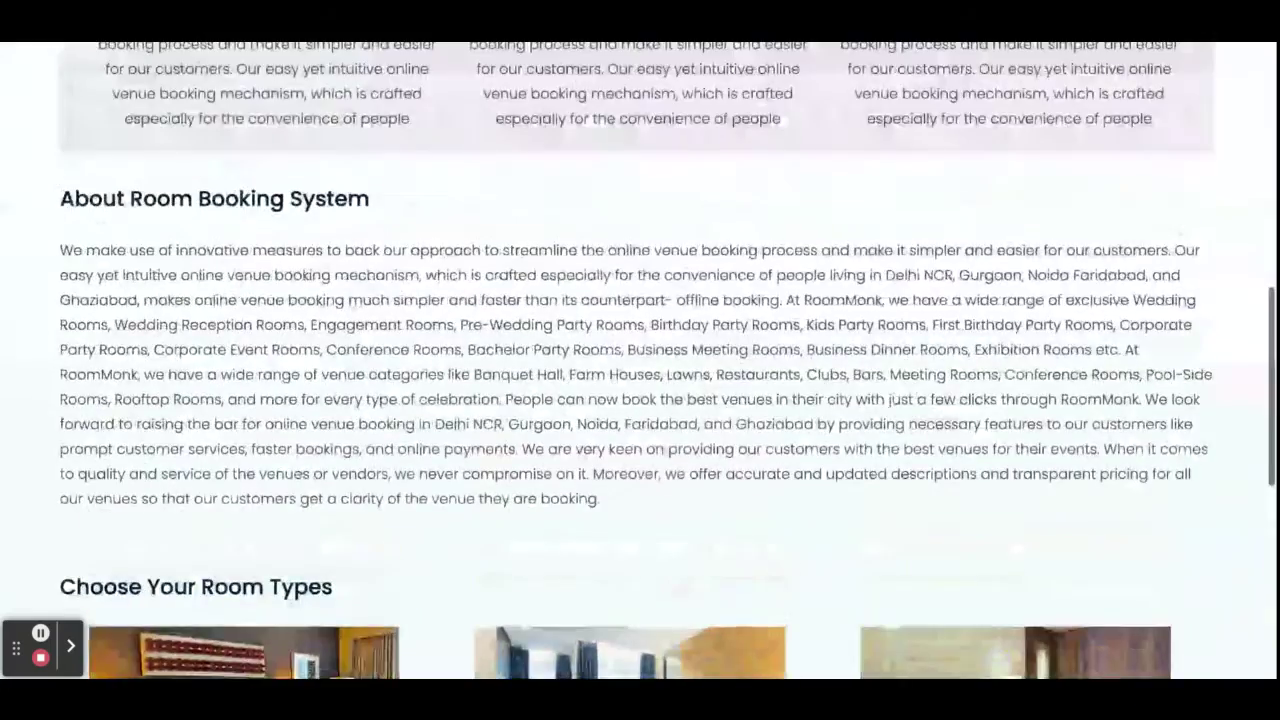
{"action": "scroll", "coordinate": [640, 360], "scroll_direction": "up", "scroll_amount": 6}
{"action": "scroll", "coordinate": [640, 360], "scroll_direction": "down", "scroll_amount": 5}
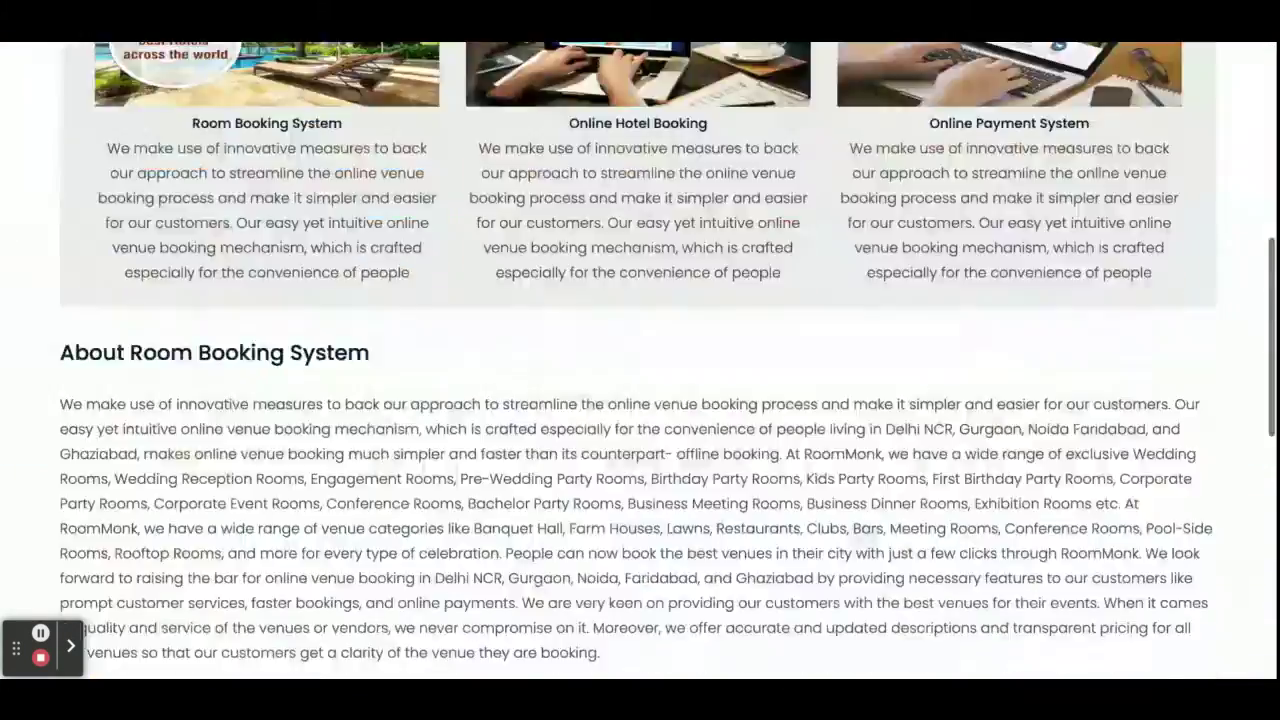
{"action": "scroll", "coordinate": [222, 270], "scroll_direction": "down", "scroll_amount": 5}
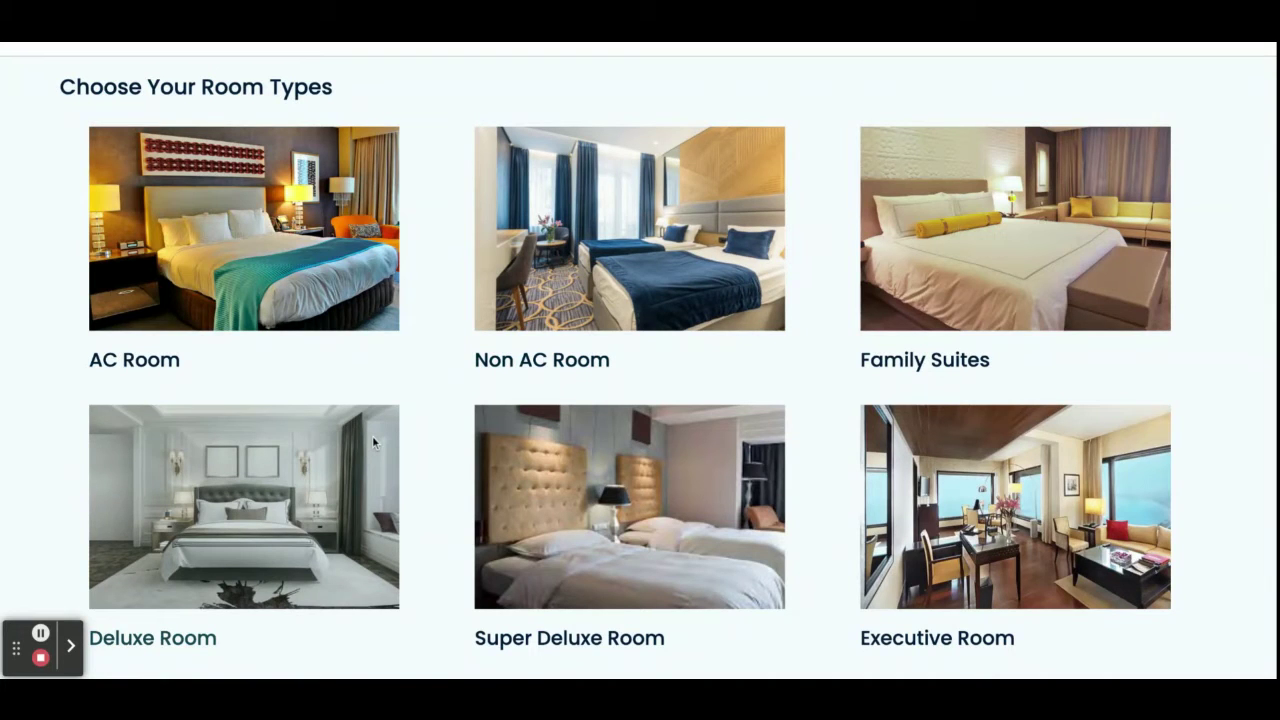
{"action": "scroll", "coordinate": [244, 506], "scroll_direction": "up", "scroll_amount": 1}
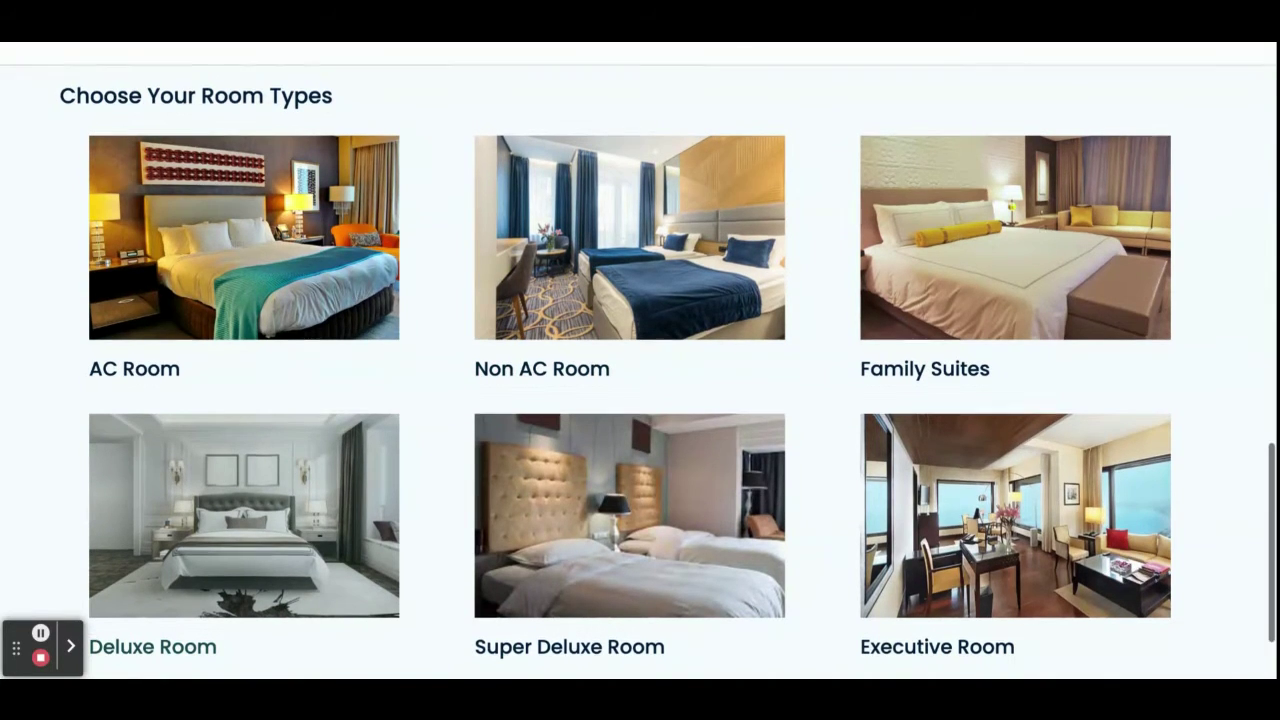
{"action": "scroll", "coordinate": [244, 506], "scroll_direction": "up", "scroll_amount": 8}
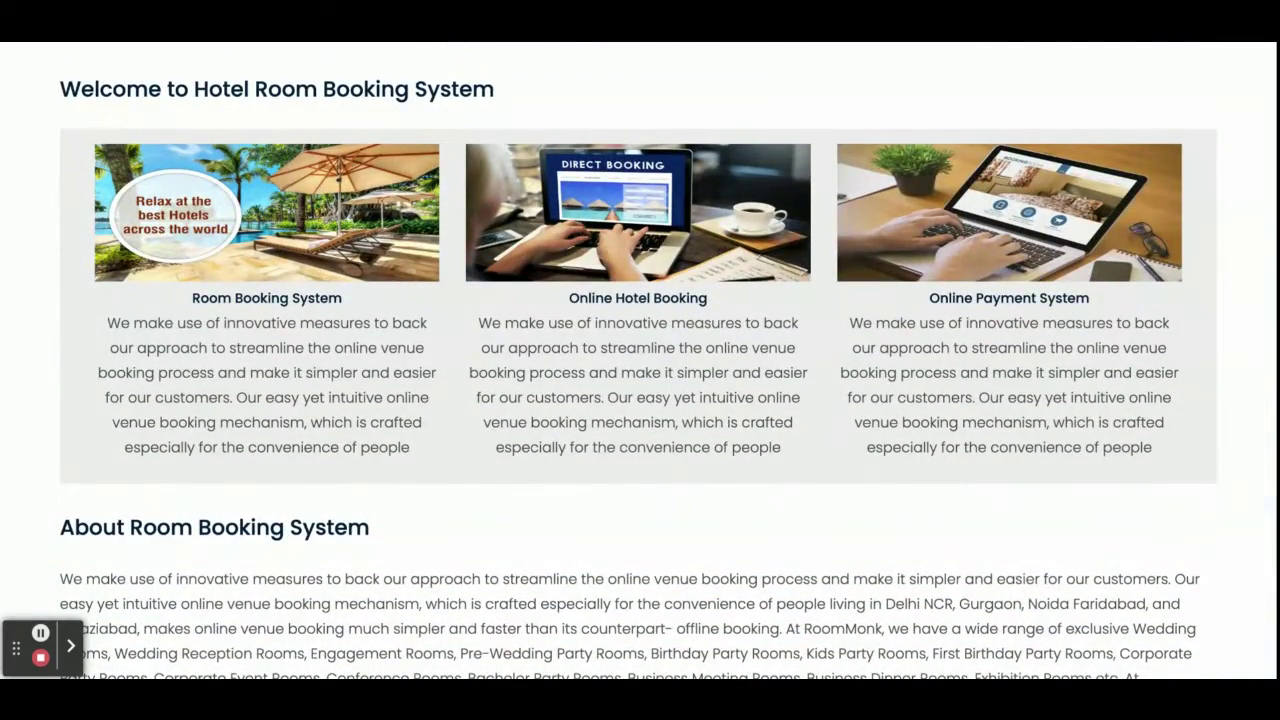
{"action": "scroll", "coordinate": [244, 506], "scroll_direction": "up", "scroll_amount": 5}
Open the About page and glance over its content.
{"action": "left_click", "coordinate": [178, 138]}
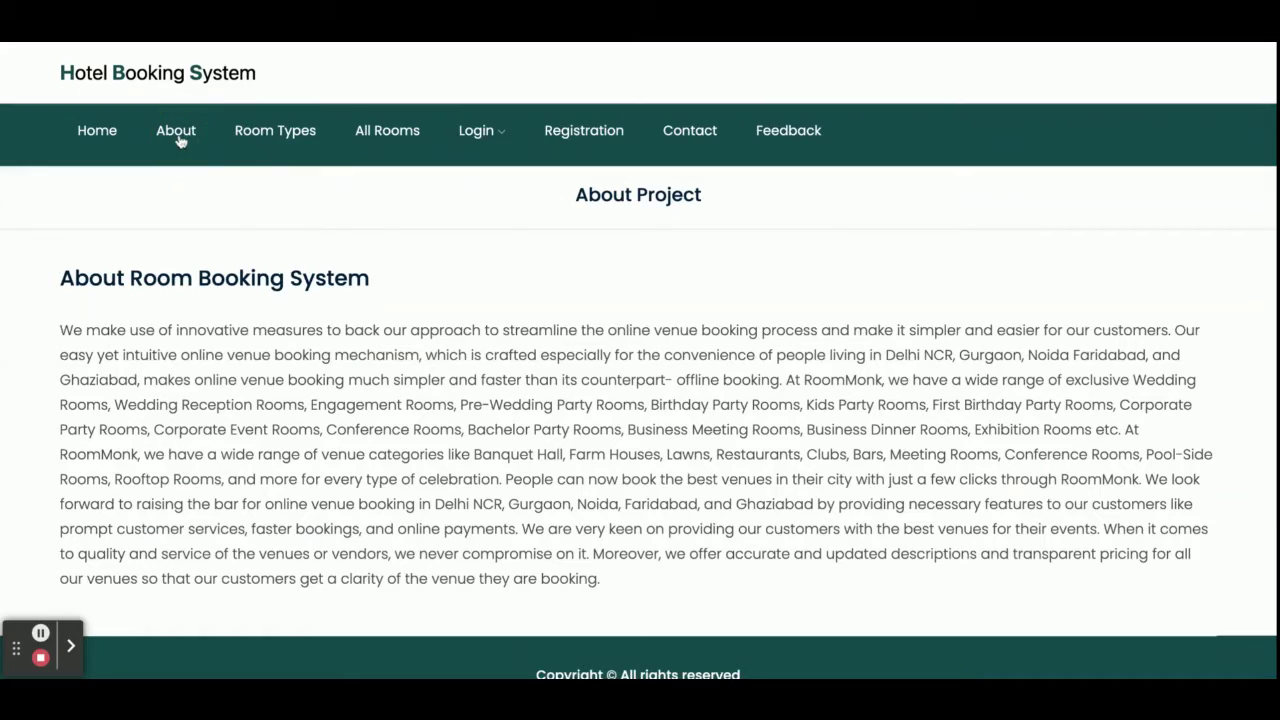
{"action": "scroll", "coordinate": [230, 160], "scroll_direction": "down", "scroll_amount": 1}
{"action": "scroll", "coordinate": [279, 185], "scroll_direction": "up", "scroll_amount": 1}
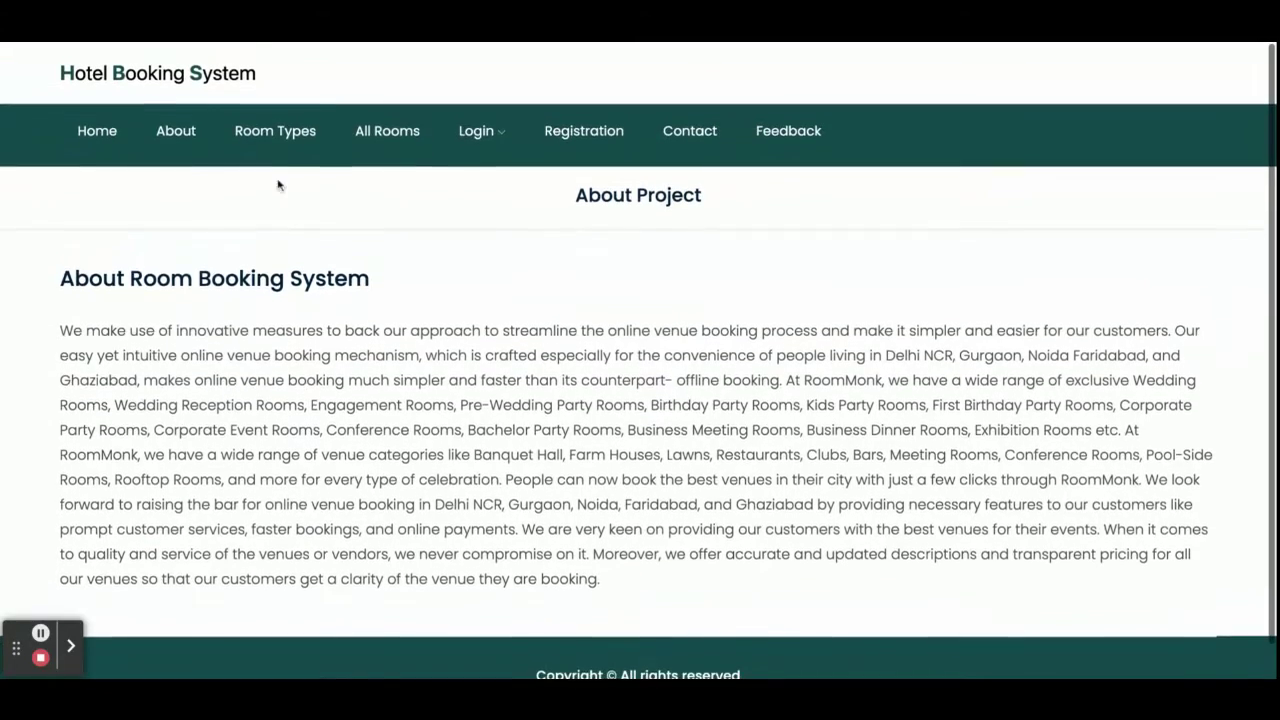
From Room Types, open the listing of all AC Room (1000 Per Day) rooms.
{"action": "left_click", "coordinate": [268, 138]}
{"action": "scroll", "coordinate": [340, 360], "scroll_direction": "down", "scroll_amount": 2}
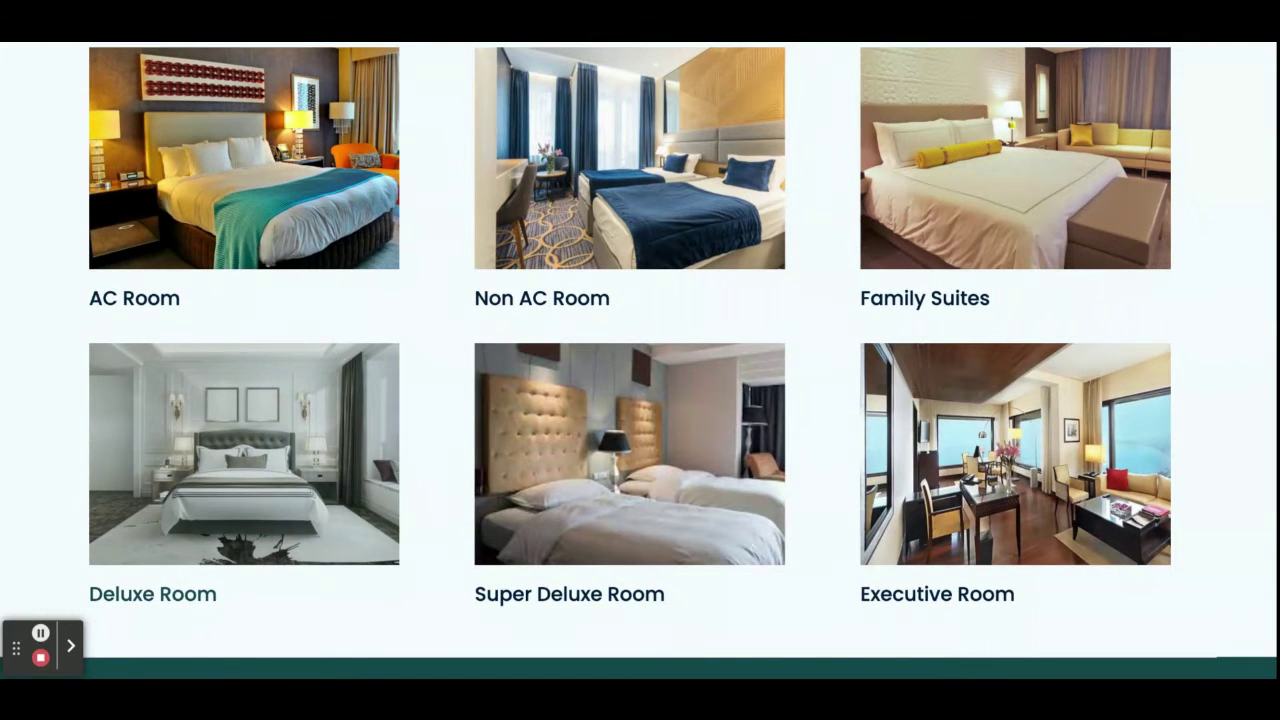
{"action": "left_click", "coordinate": [153, 300]}
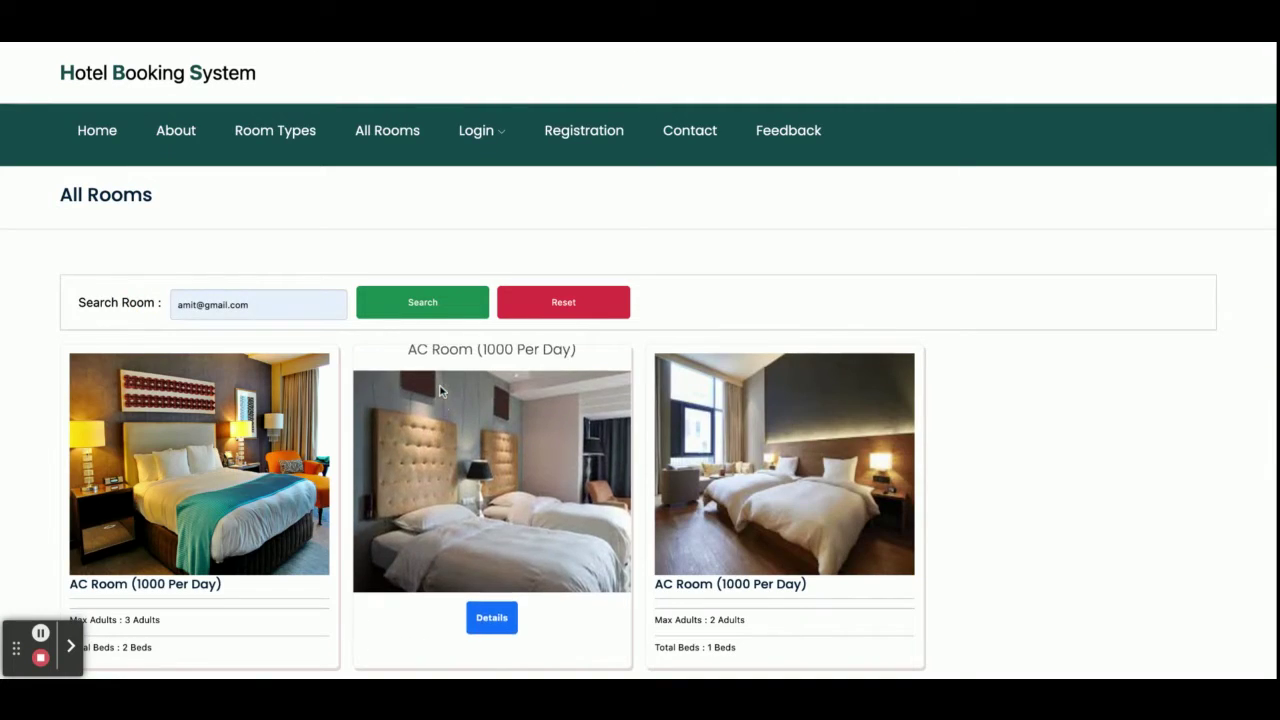
Search the rooms for 'delux' and review the two Deluxe and one Super Deluxe results.
{"action": "scroll", "coordinate": [490, 420], "scroll_direction": "down", "scroll_amount": 1}
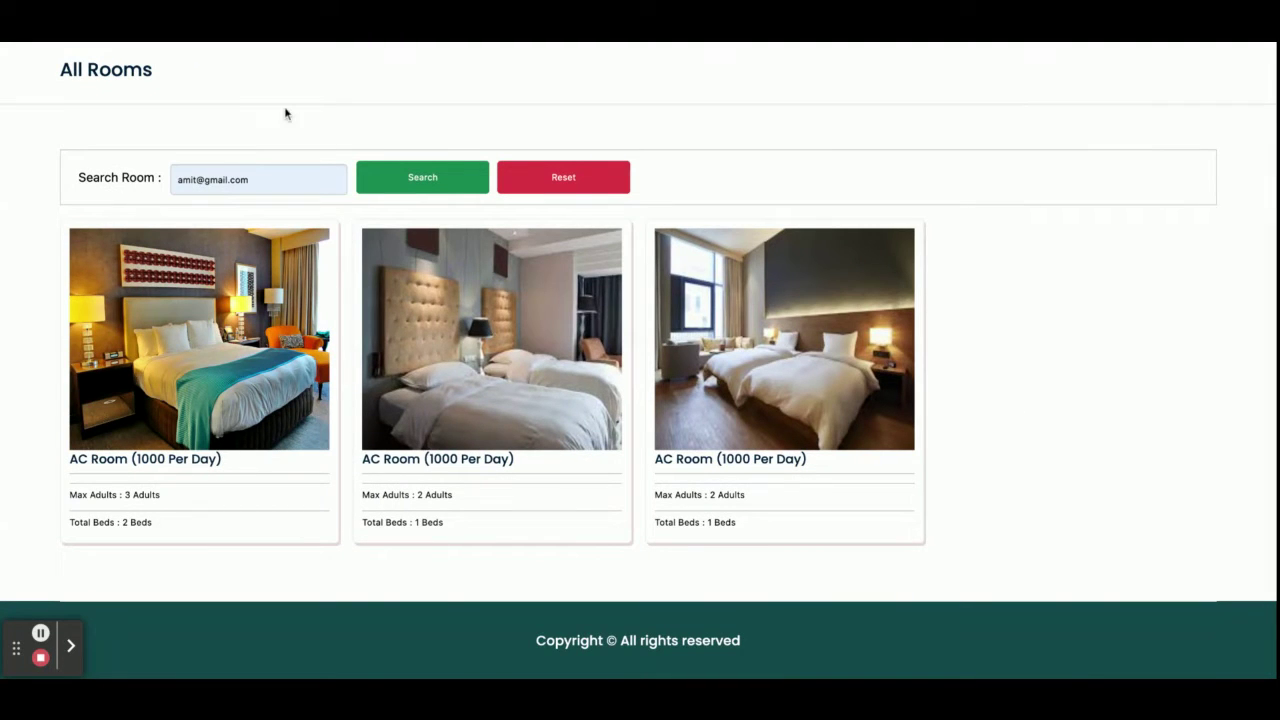
{"action": "triple_click", "coordinate": [190, 174]}
{"action": "key", "text": "BackSpace"}
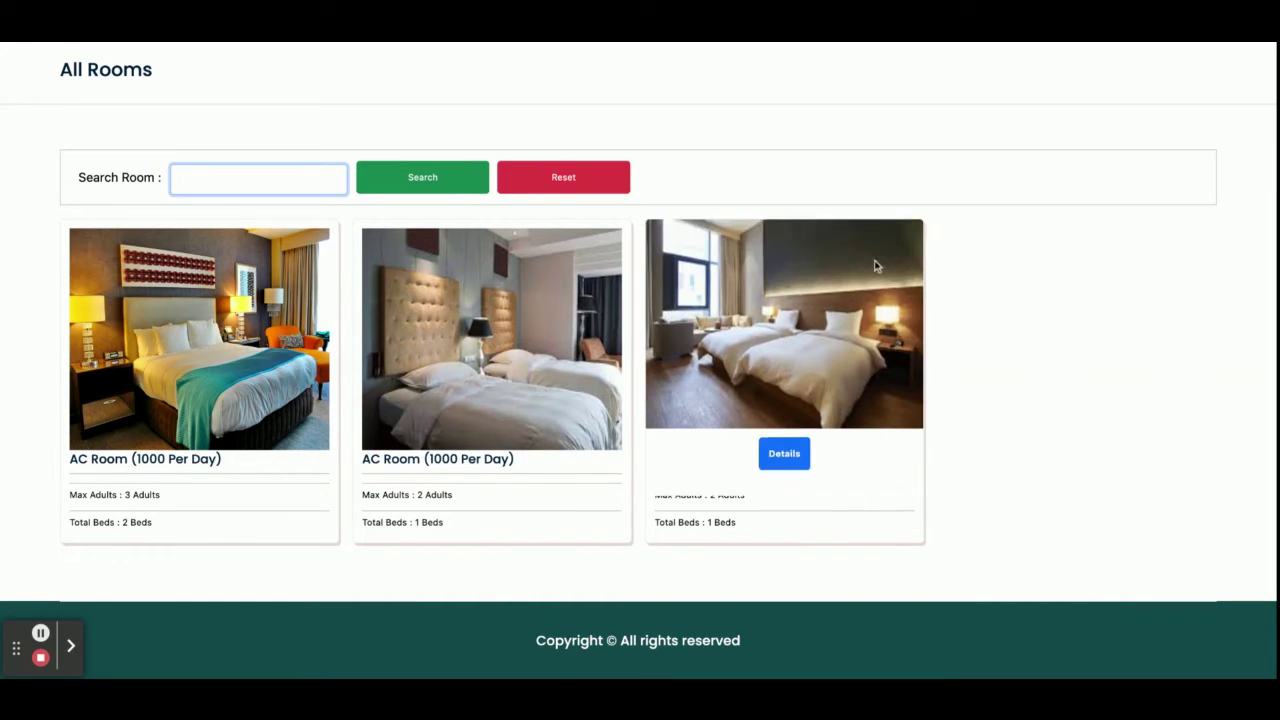
{"action": "type", "text": "e"}
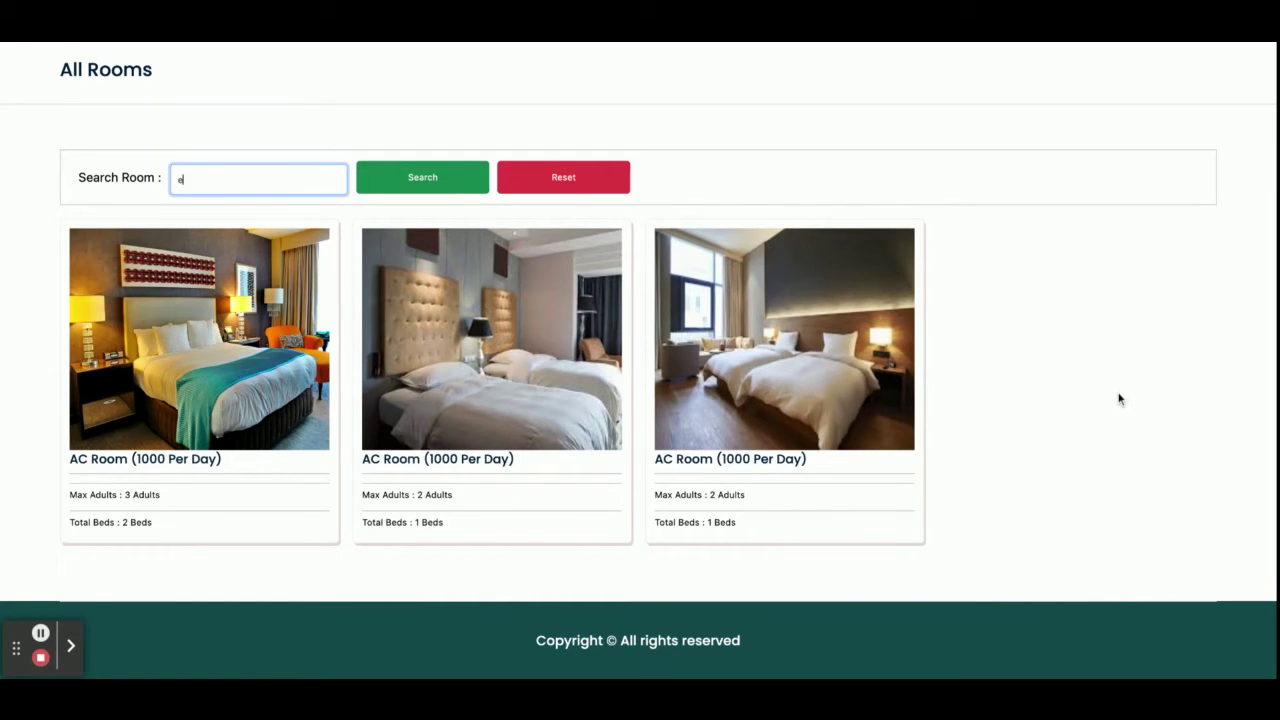
{"action": "key", "text": "BackSpace"}
{"action": "type", "text": "delux"}
{"action": "left_click", "coordinate": [440, 178]}
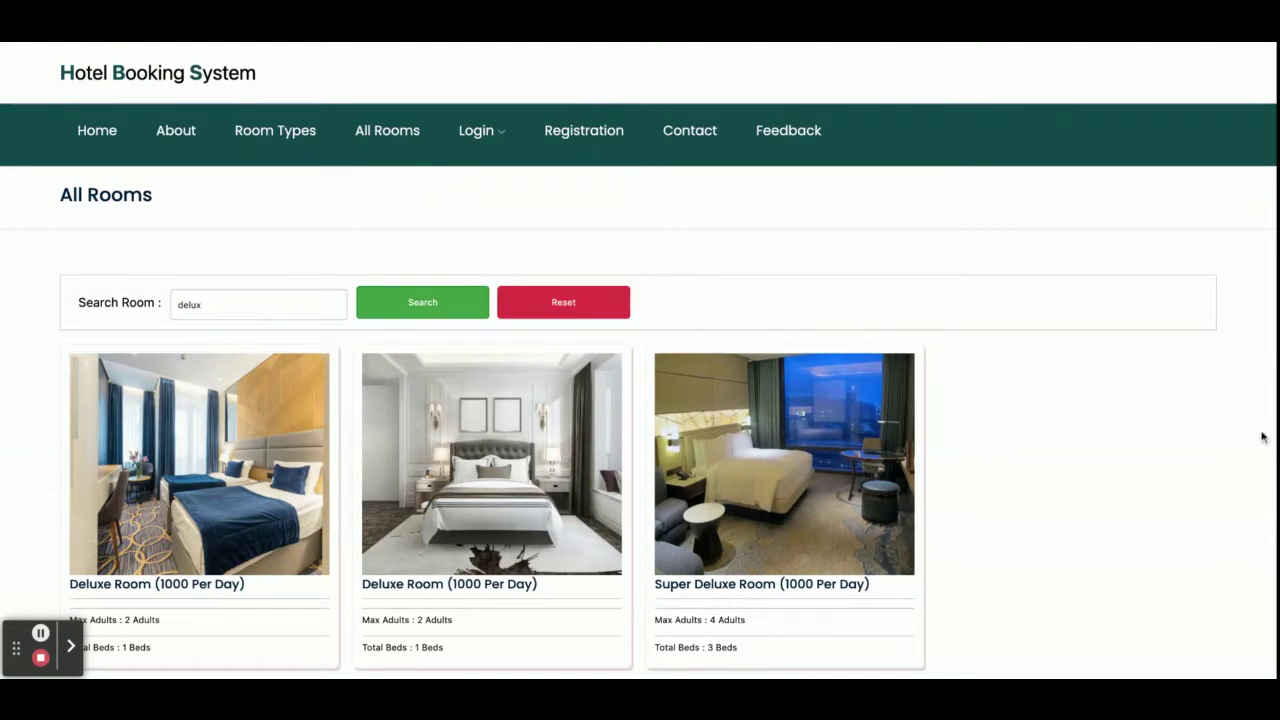
{"action": "scroll", "coordinate": [1263, 437], "scroll_direction": "down", "scroll_amount": 3}
{"action": "scroll", "coordinate": [1263, 437], "scroll_direction": "up", "scroll_amount": 3}
{"action": "scroll", "coordinate": [999, 568], "scroll_direction": "down", "scroll_amount": 2}
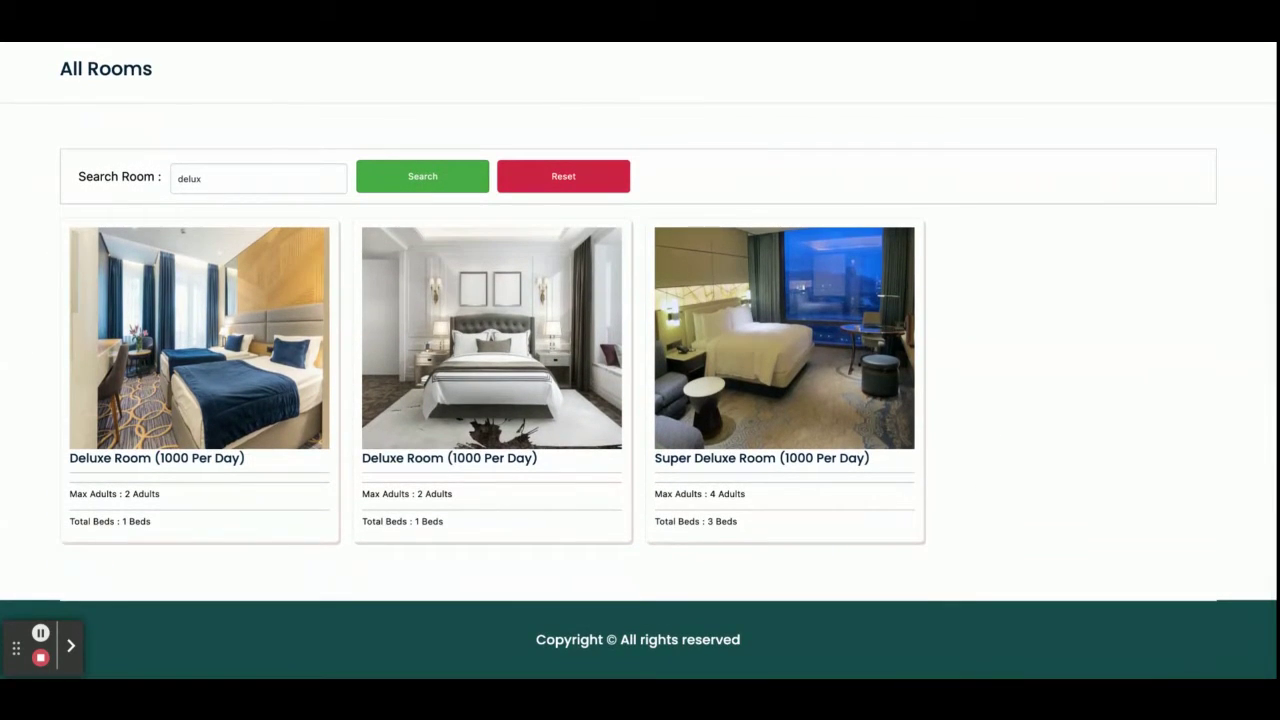
{"action": "scroll", "coordinate": [286, 529], "scroll_direction": "up", "scroll_amount": 1}
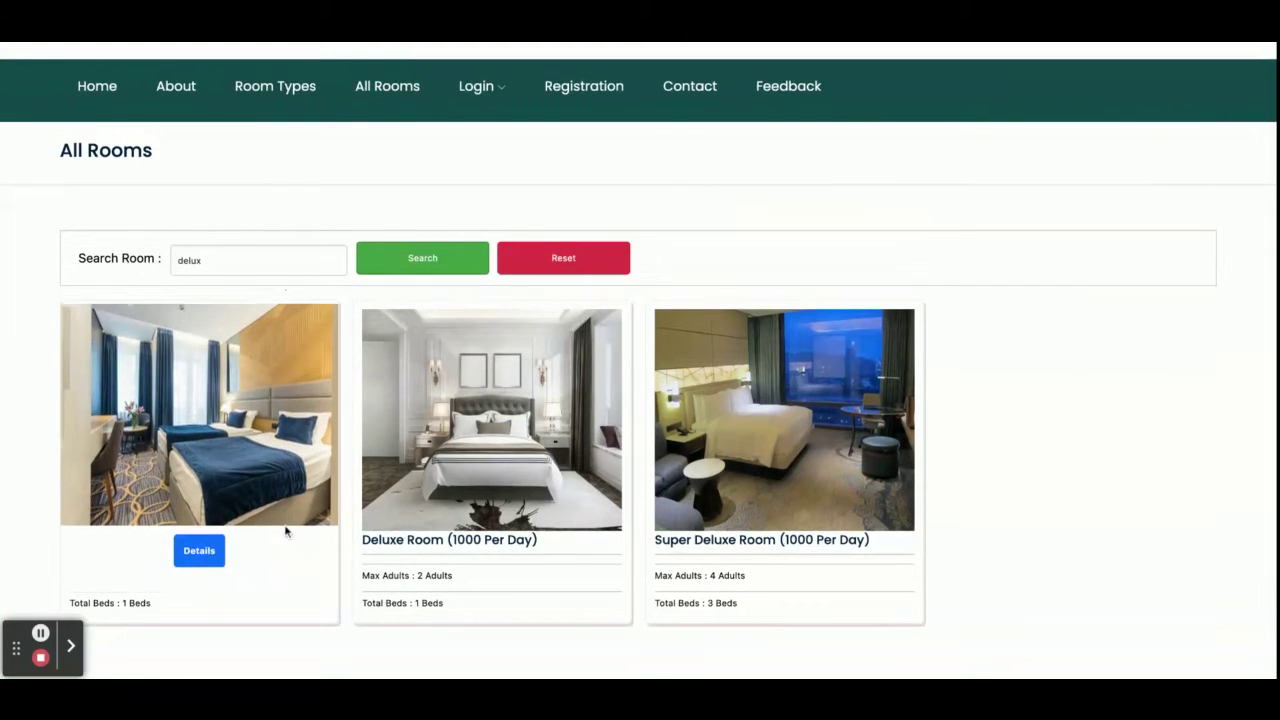
Open the first Deluxe Room's details (1000 Per Day, 1 bed, 2 adults, 4 Pax) and read through them.
{"action": "left_click", "coordinate": [199, 581]}
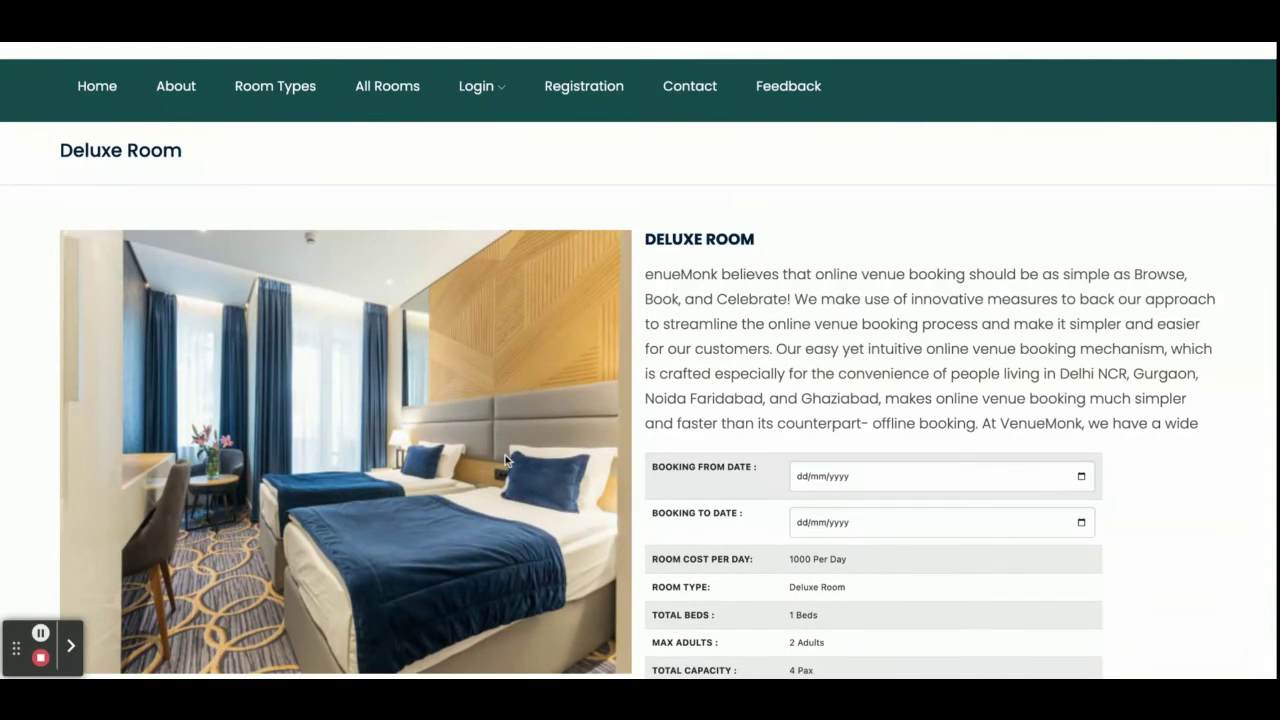
{"action": "scroll", "coordinate": [506, 460], "scroll_direction": "down", "scroll_amount": 2}
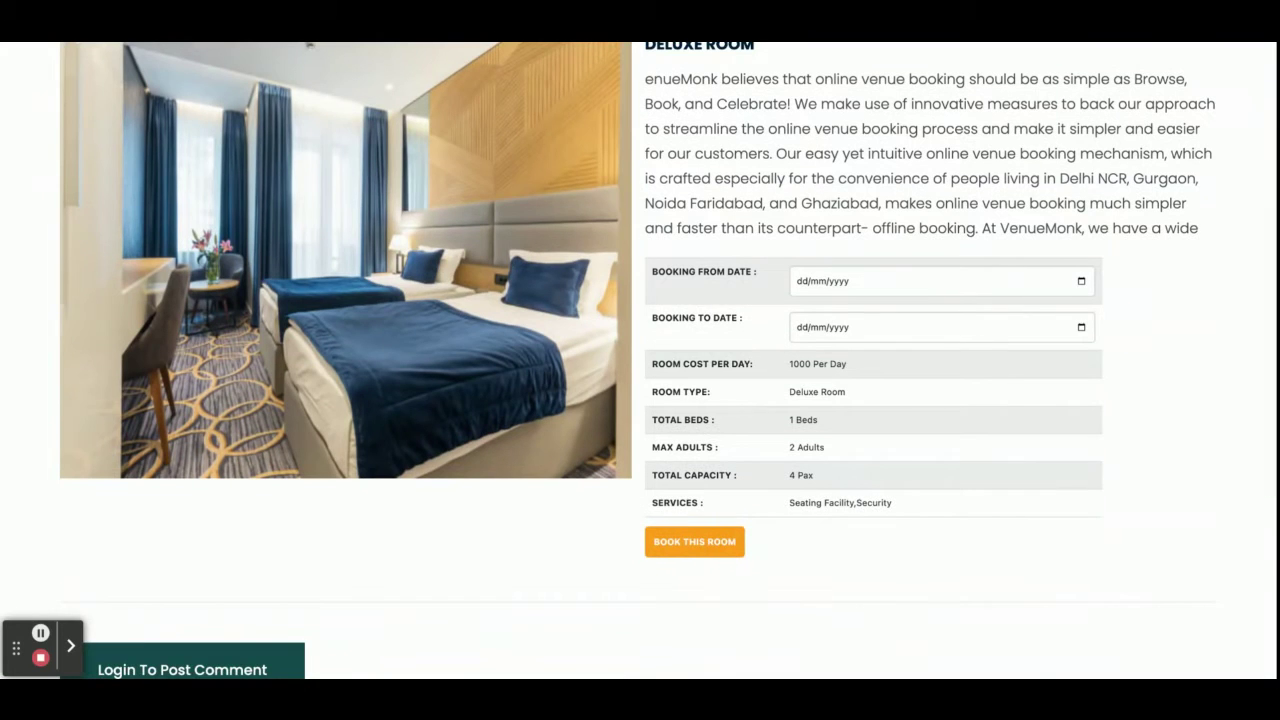
{"action": "scroll", "coordinate": [640, 400], "scroll_direction": "up", "scroll_amount": 3}
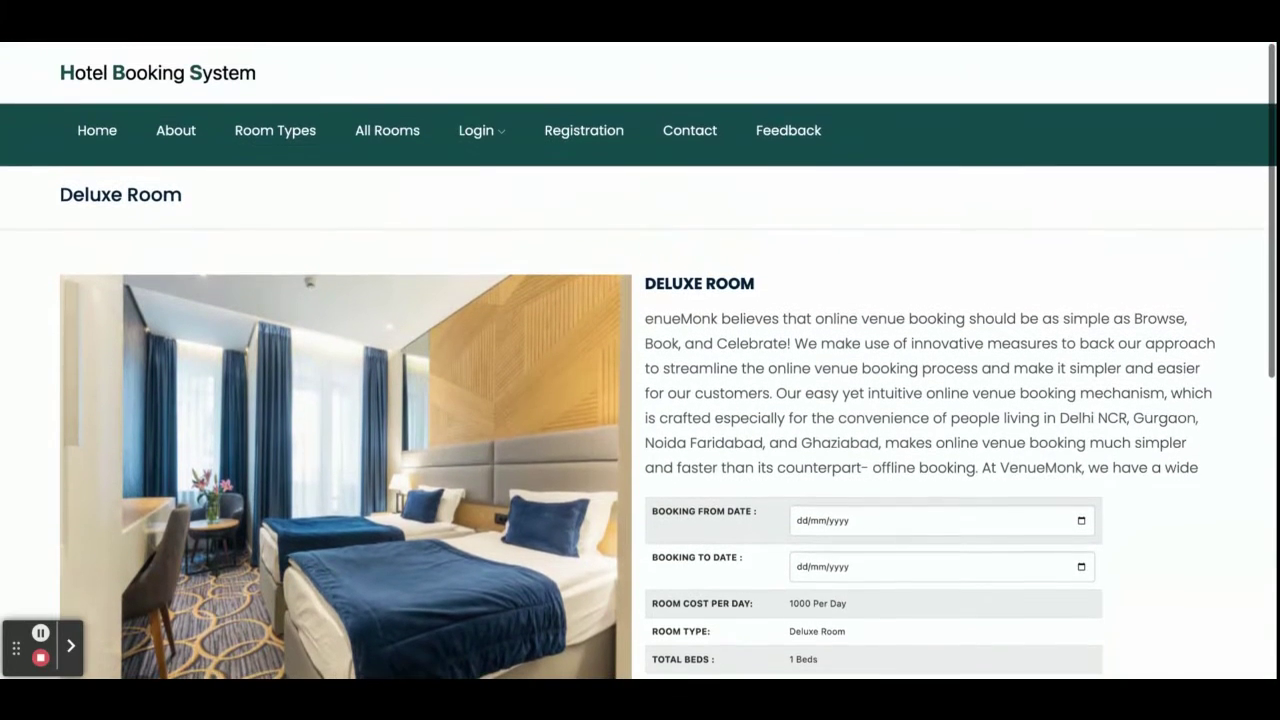
{"action": "scroll", "coordinate": [777, 184], "scroll_direction": "down", "scroll_amount": 2}
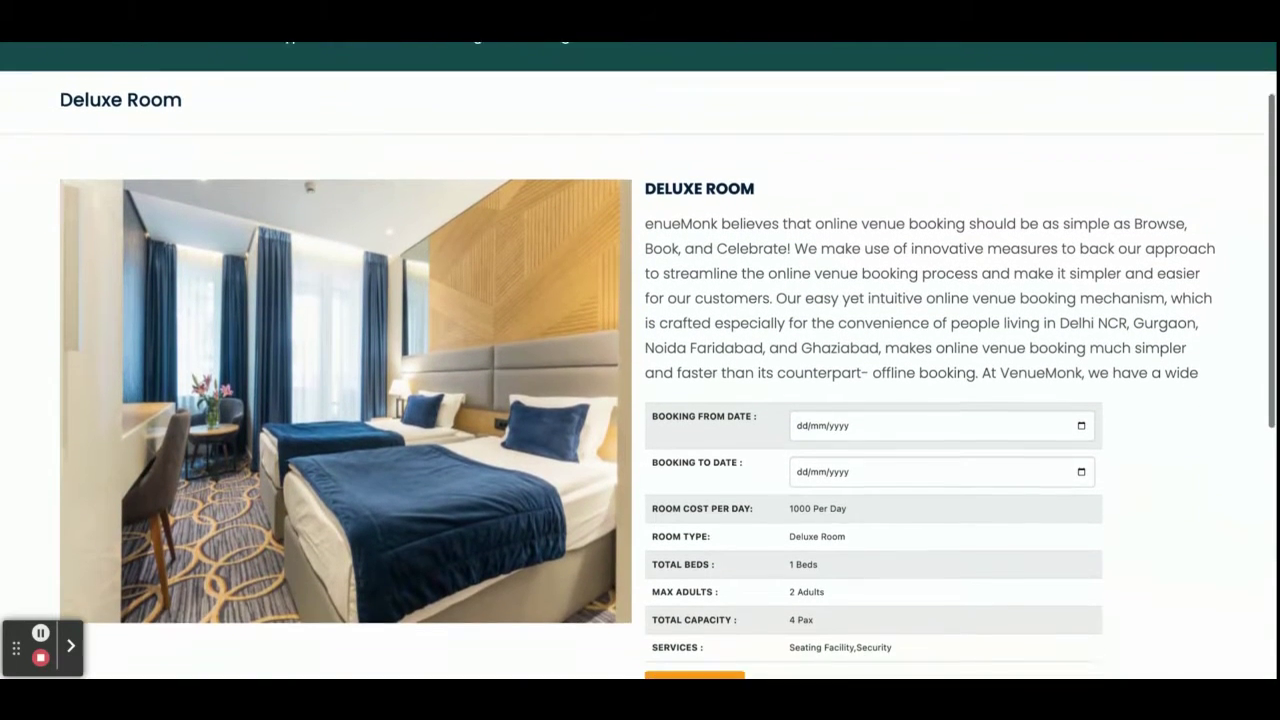
{"action": "scroll", "coordinate": [719, 322], "scroll_direction": "down", "scroll_amount": 2}
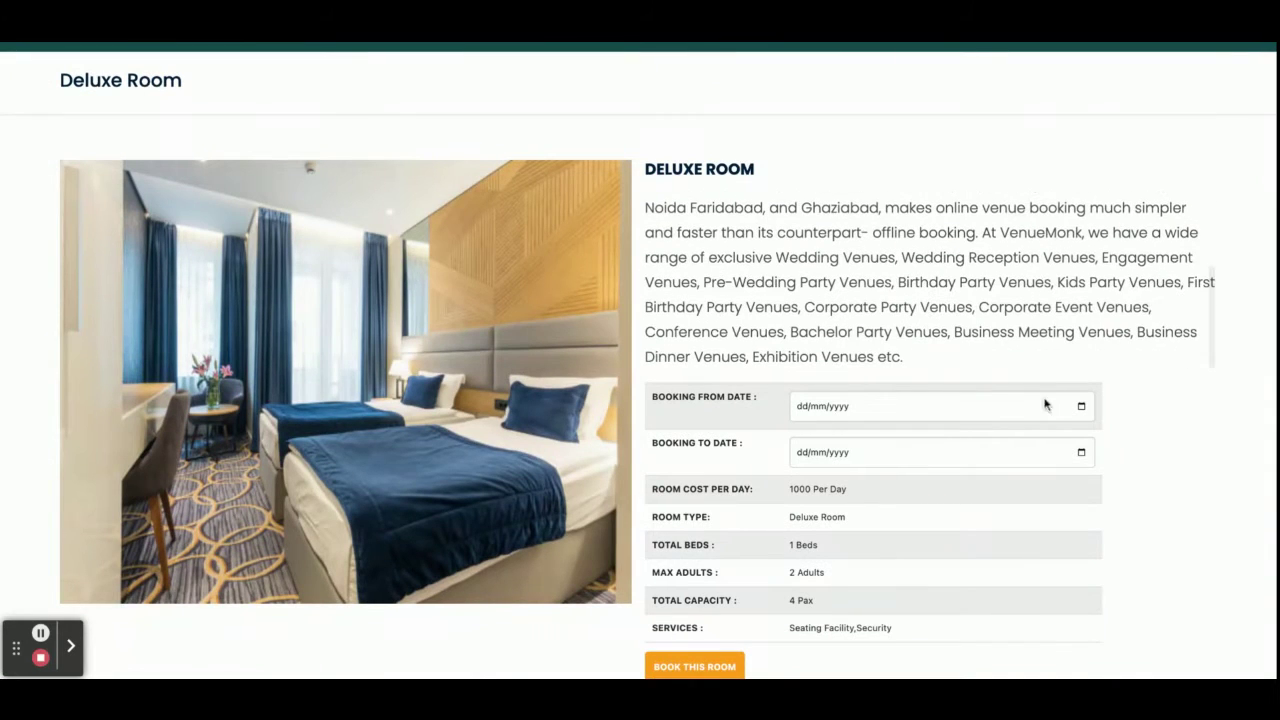
{"action": "scroll", "coordinate": [1048, 406], "scroll_direction": "down", "scroll_amount": 1}
{"action": "scroll", "coordinate": [1077, 429], "scroll_direction": "down", "scroll_amount": 1}
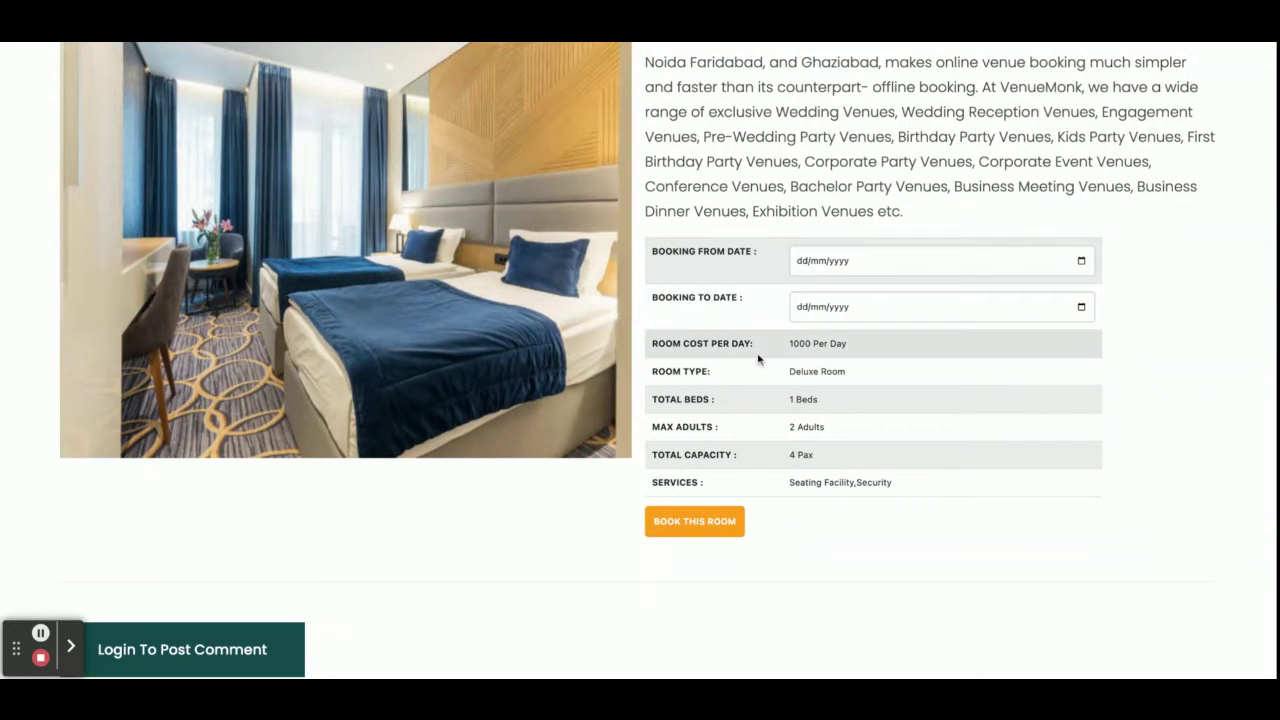
{"action": "scroll", "coordinate": [823, 486], "scroll_direction": "down", "scroll_amount": 5}
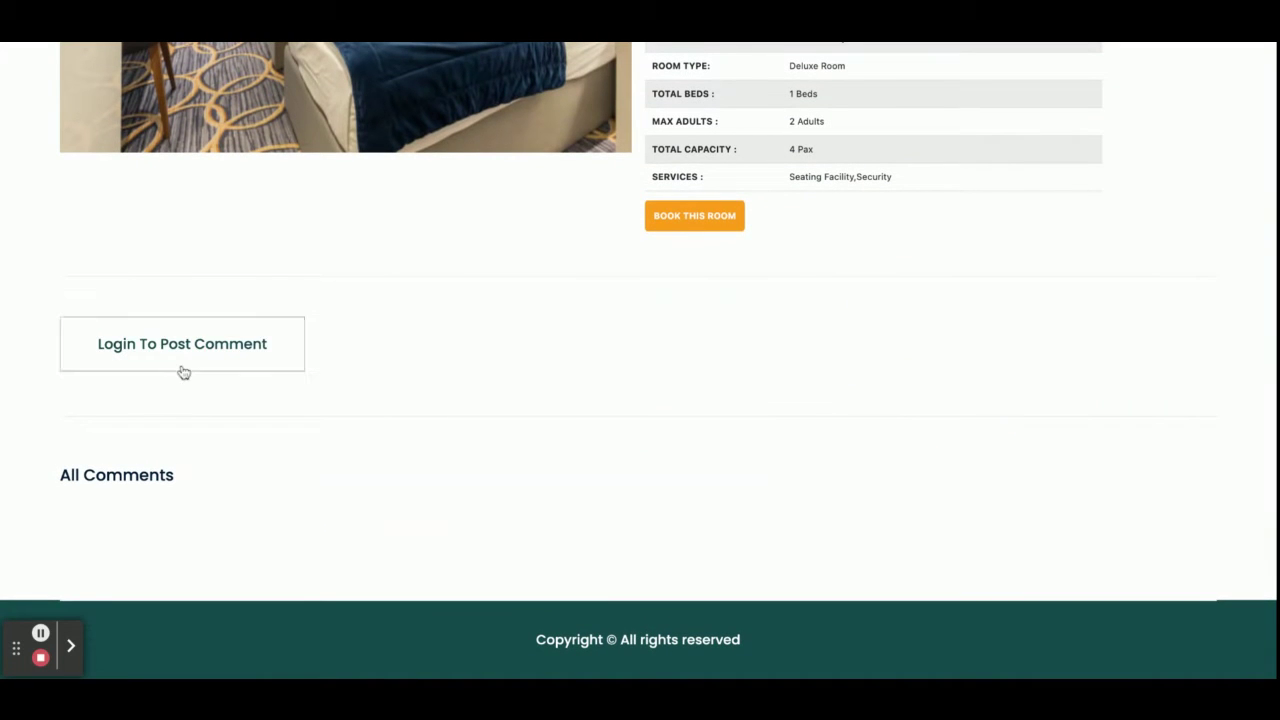
{"action": "scroll", "coordinate": [593, 410], "scroll_direction": "up", "scroll_amount": 8}
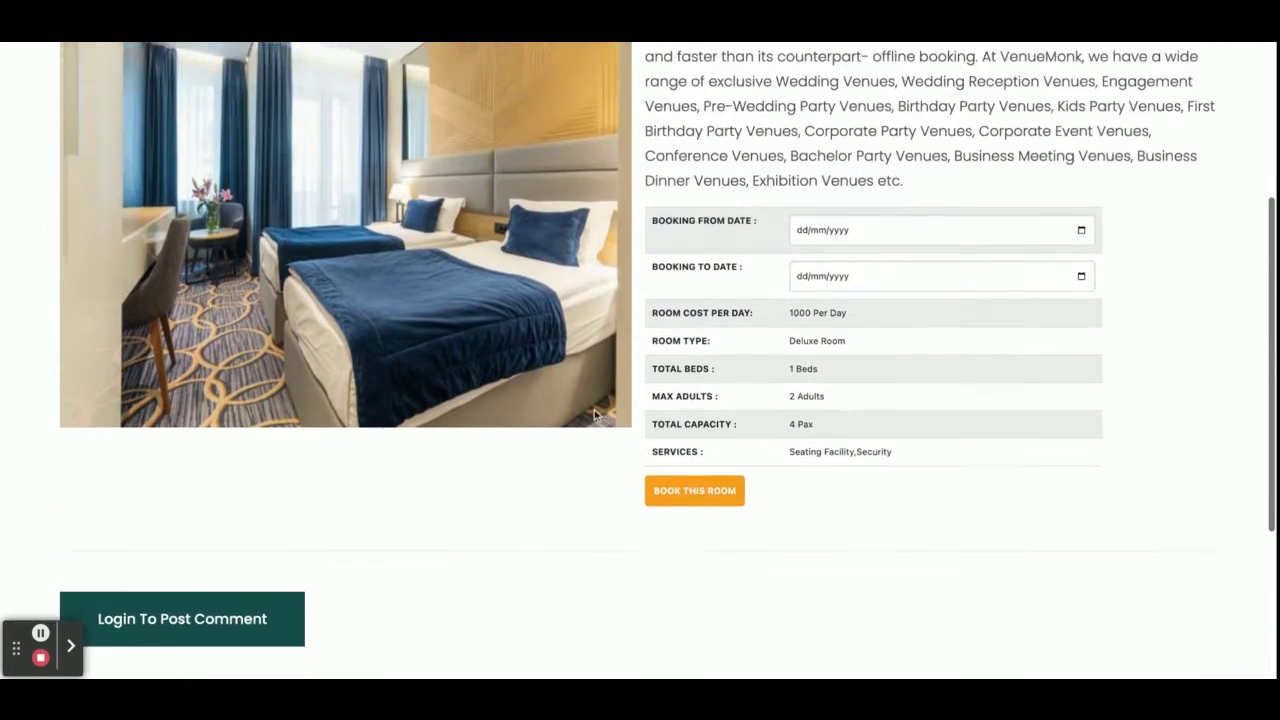
{"action": "scroll", "coordinate": [640, 360], "scroll_direction": "up", "scroll_amount": 2}
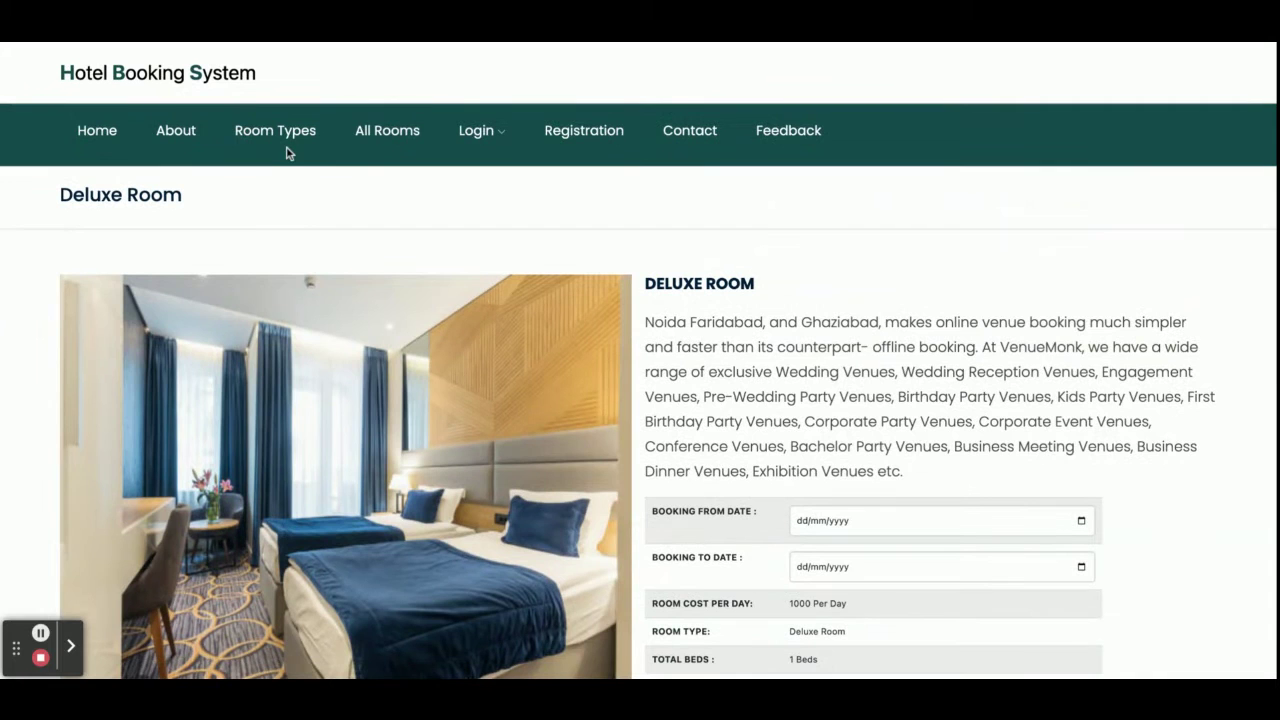
Go to All Rooms and browse all eight rooms, from AC Rooms to Super Deluxe.
{"action": "left_click", "coordinate": [386, 129]}
{"action": "scroll", "coordinate": [509, 331], "scroll_direction": "down", "scroll_amount": 4}
{"action": "scroll", "coordinate": [509, 330], "scroll_direction": "down", "scroll_amount": 3}
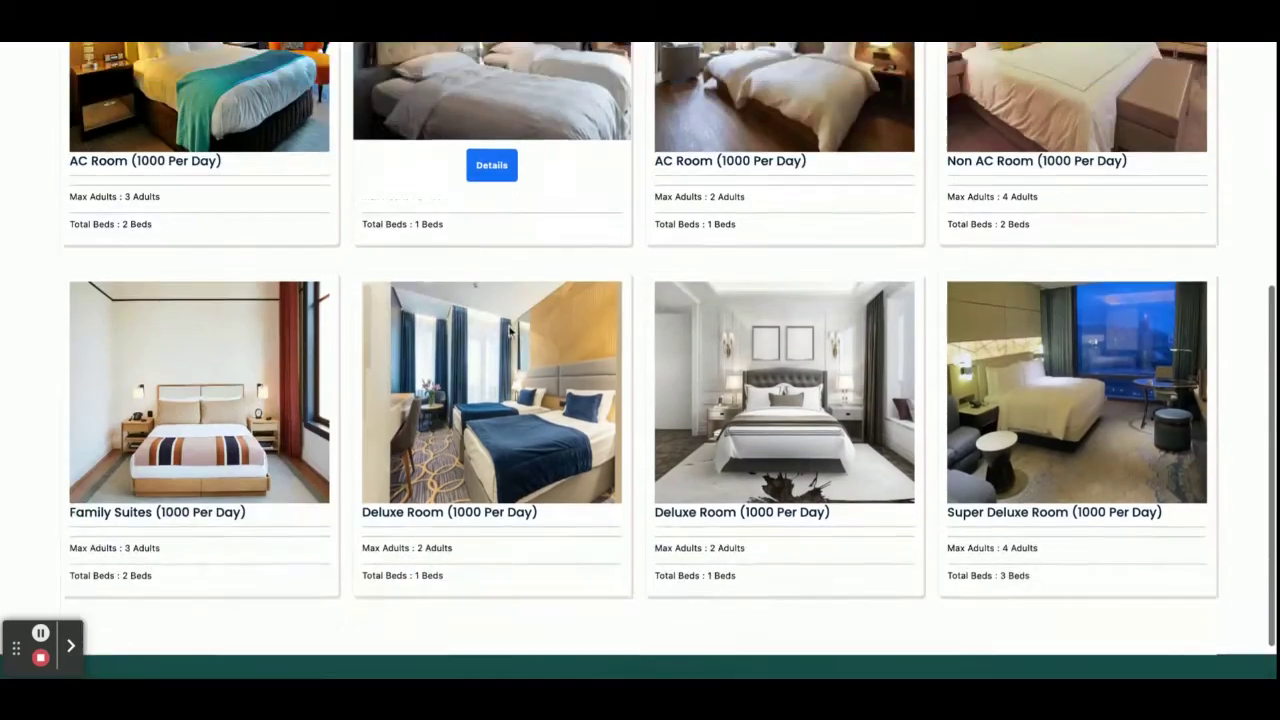
{"action": "scroll", "coordinate": [509, 330], "scroll_direction": "up", "scroll_amount": 6}
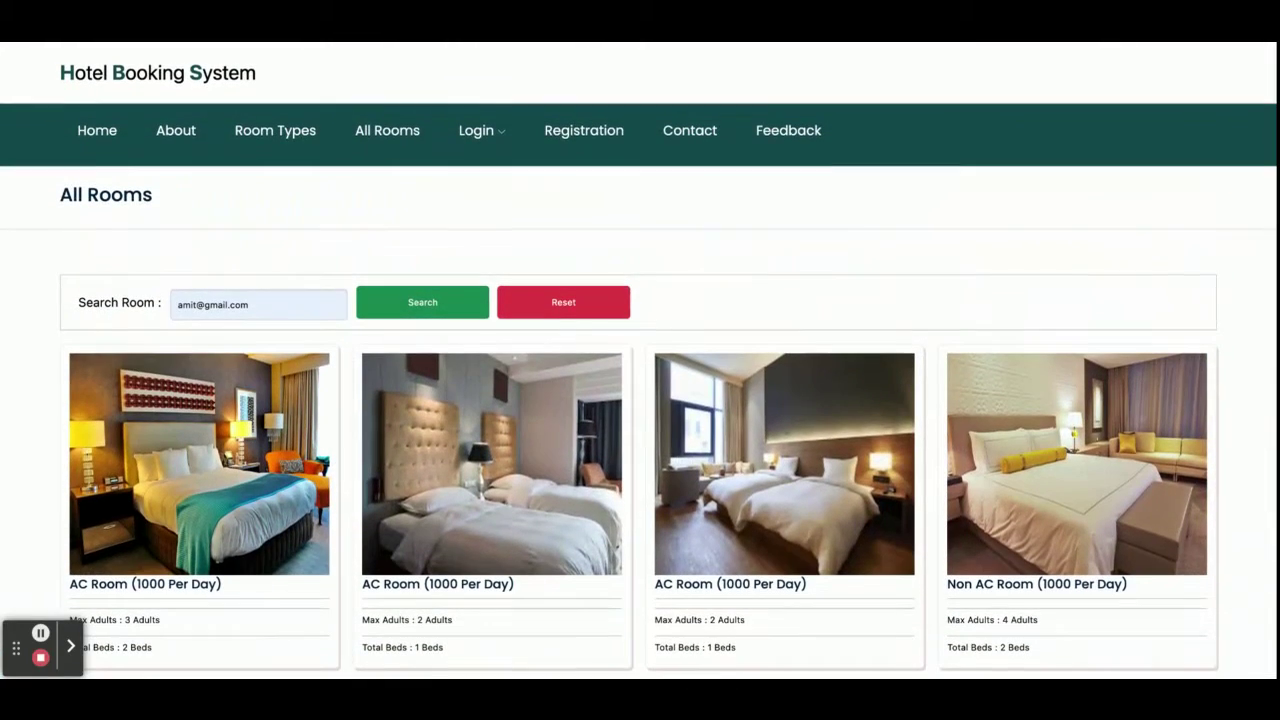
{"action": "scroll", "coordinate": [509, 330], "scroll_direction": "down", "scroll_amount": 5}
{"action": "scroll", "coordinate": [509, 330], "scroll_direction": "up", "scroll_amount": 5}
View the Customer Login page, then bring up the empty User Registration form.
{"action": "mouse_move", "coordinate": [478, 132]}
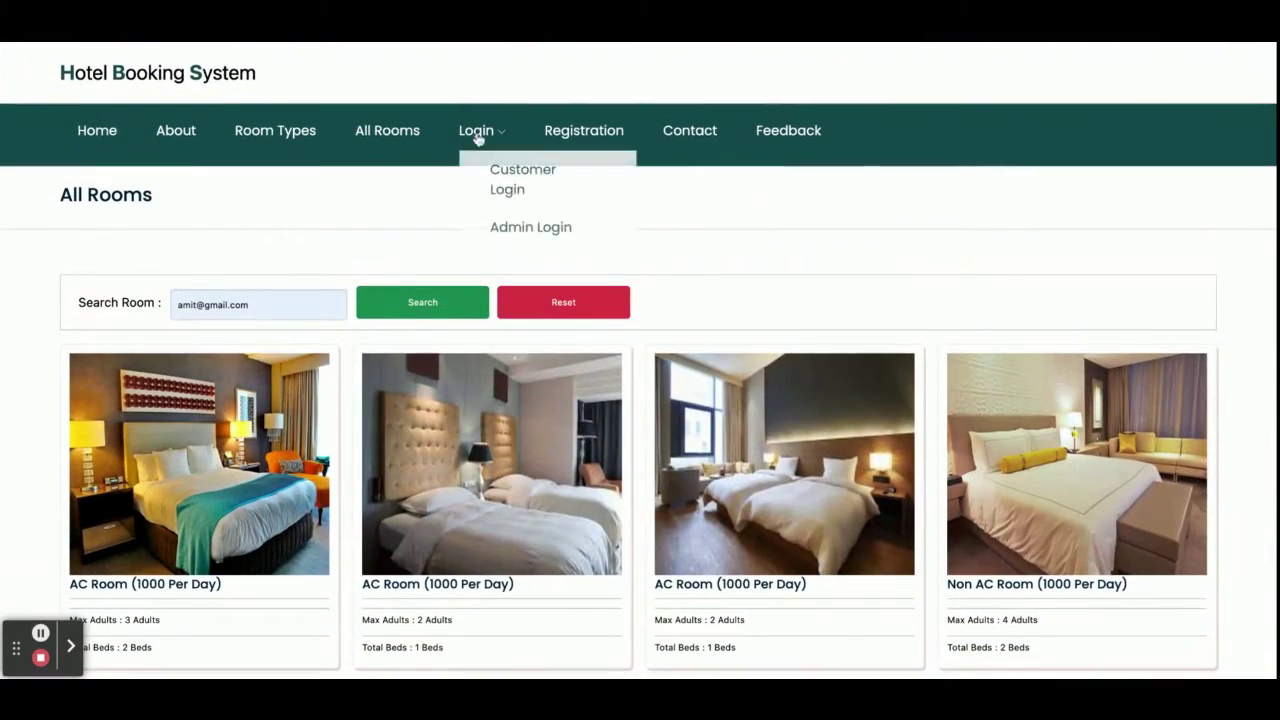
{"action": "left_click", "coordinate": [496, 176]}
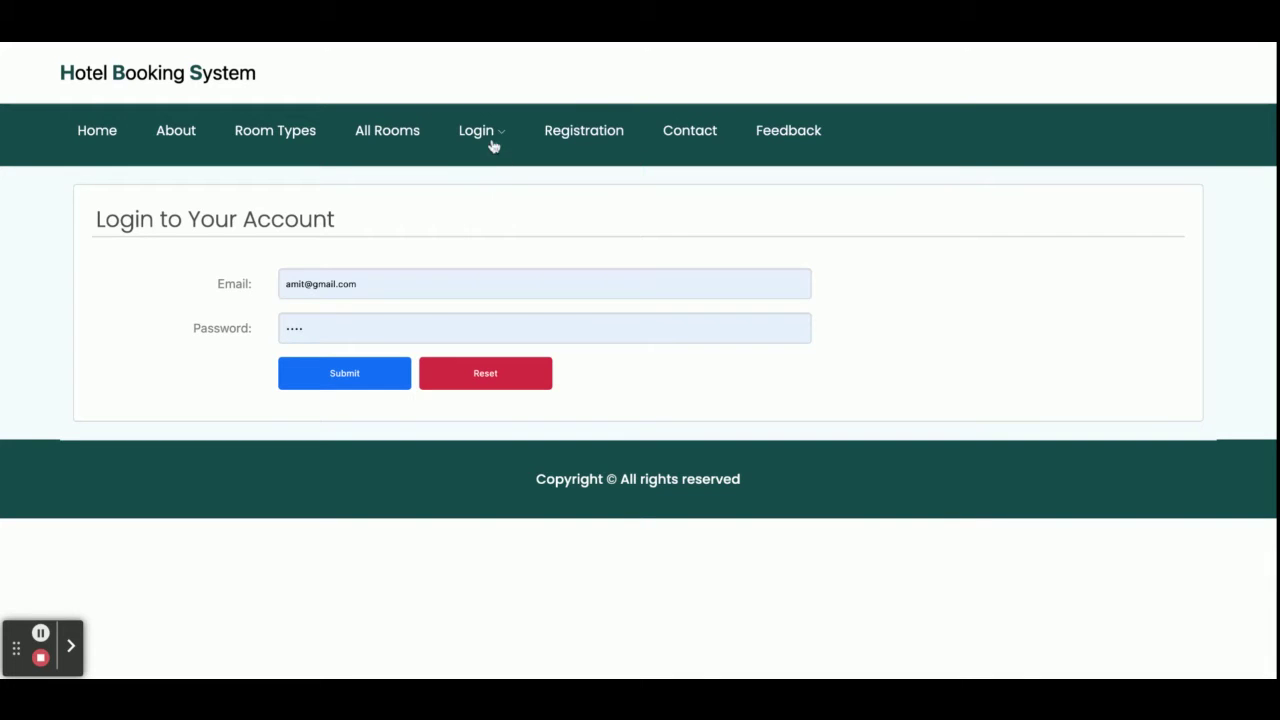
{"action": "mouse_move", "coordinate": [490, 145]}
{"action": "left_click", "coordinate": [592, 135]}
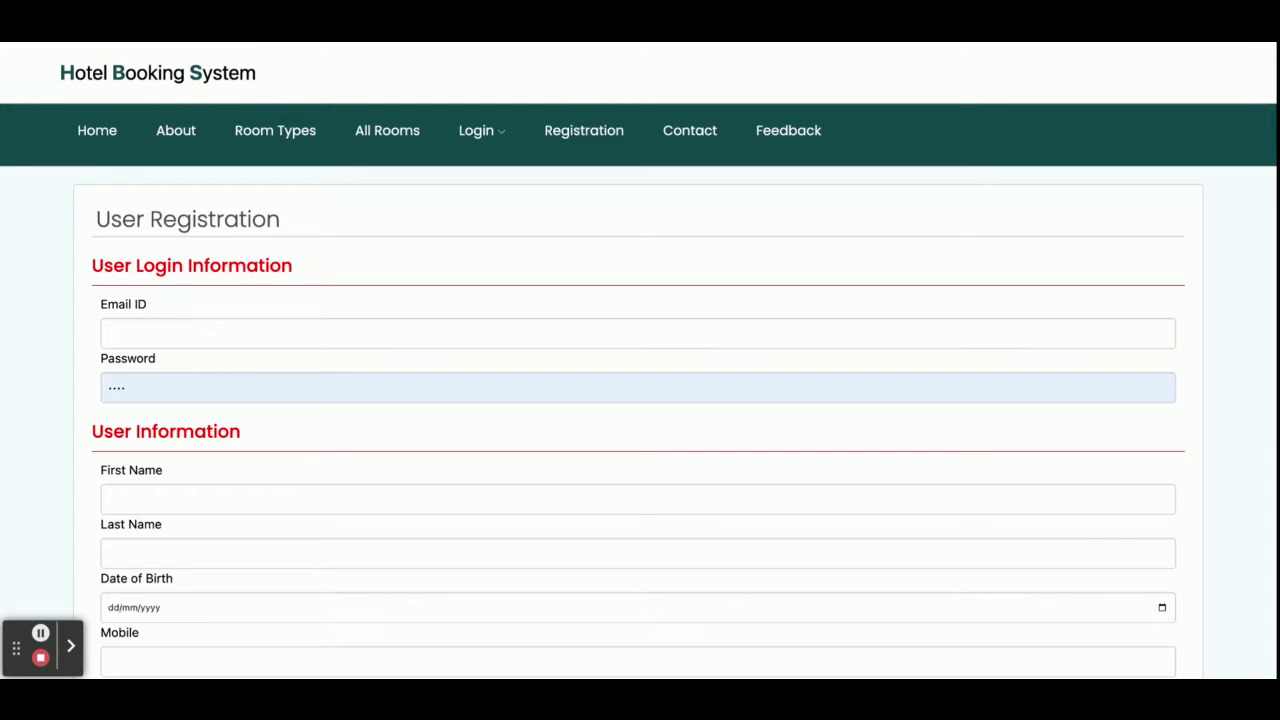
Review the Contact Us page details, then bring up the empty Feedback form.
{"action": "left_click", "coordinate": [694, 134]}
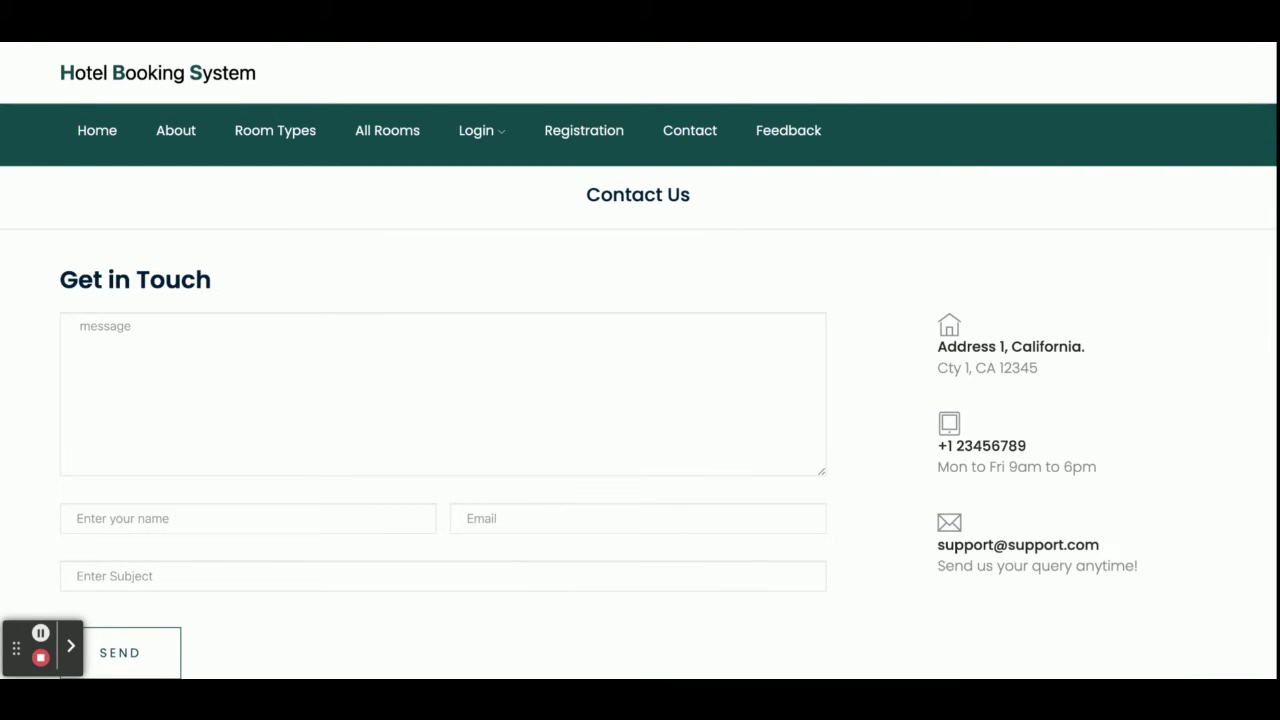
{"action": "scroll", "coordinate": [640, 390], "scroll_direction": "down", "scroll_amount": 2}
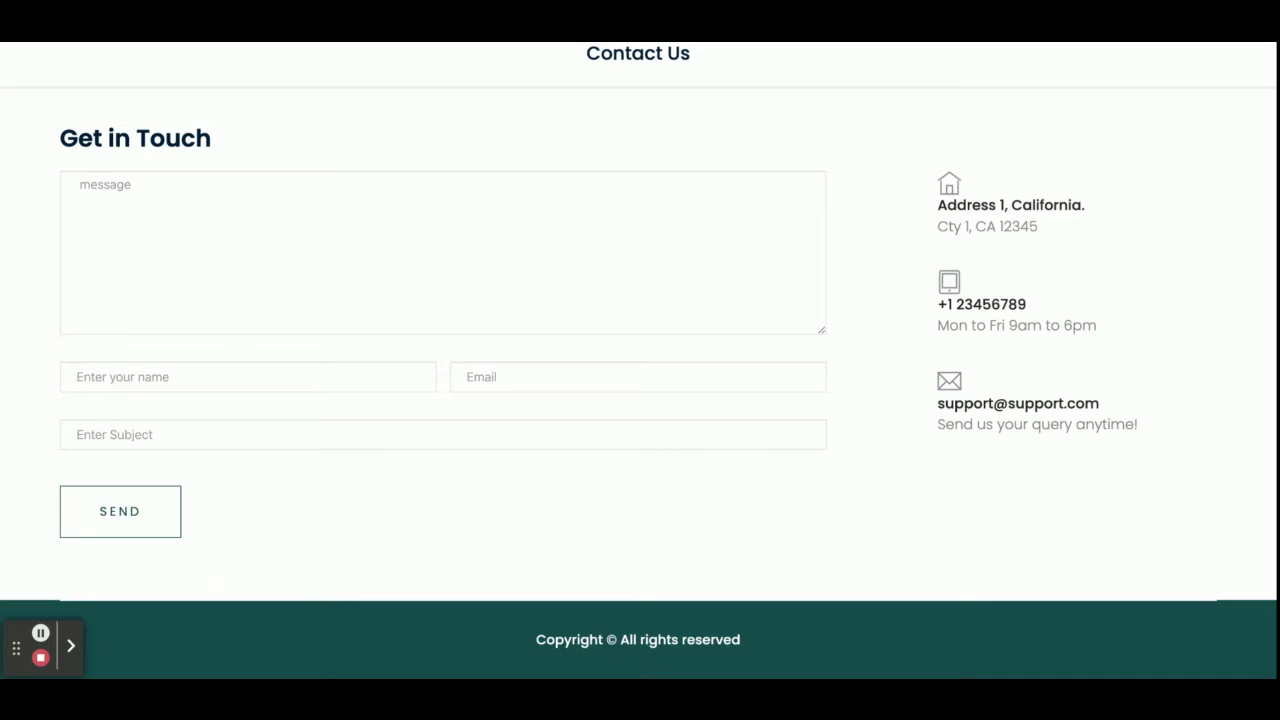
{"action": "scroll", "coordinate": [777, 163], "scroll_direction": "up", "scroll_amount": 2}
{"action": "left_click", "coordinate": [803, 131]}
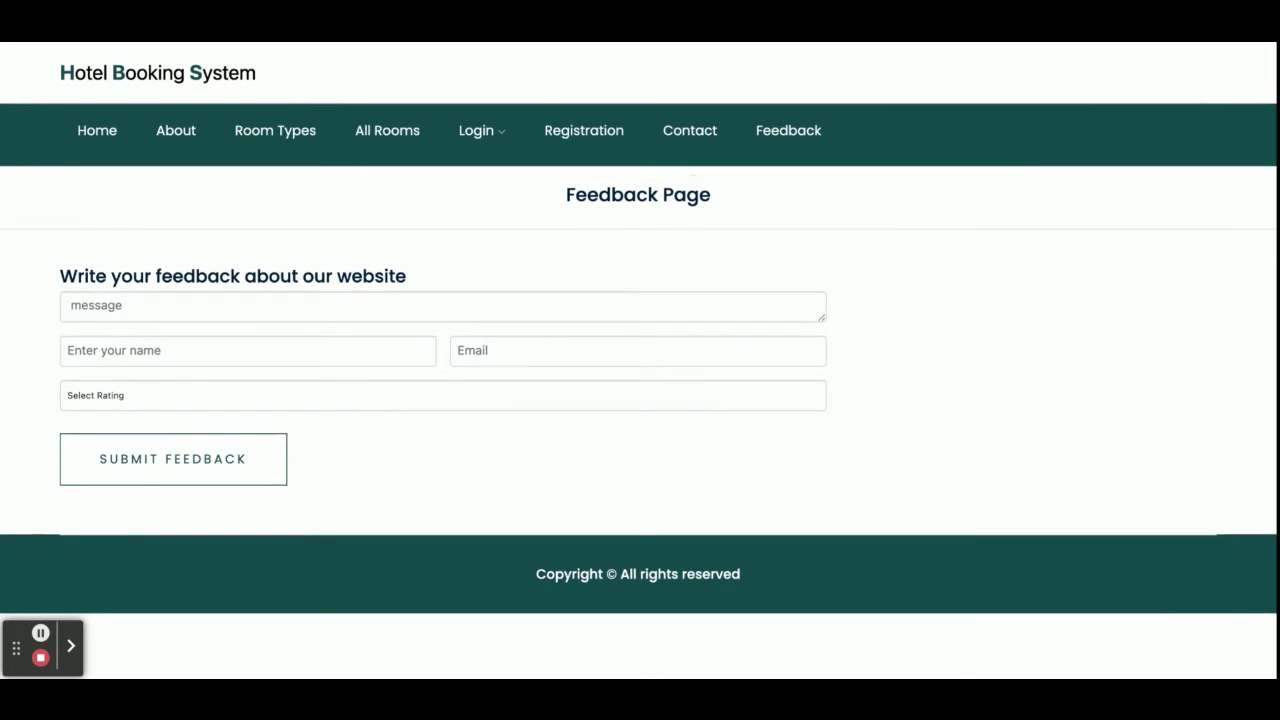
Return to Home and sign in through Customer Login with the autofilled credentials.
{"action": "left_click", "coordinate": [403, 134]}
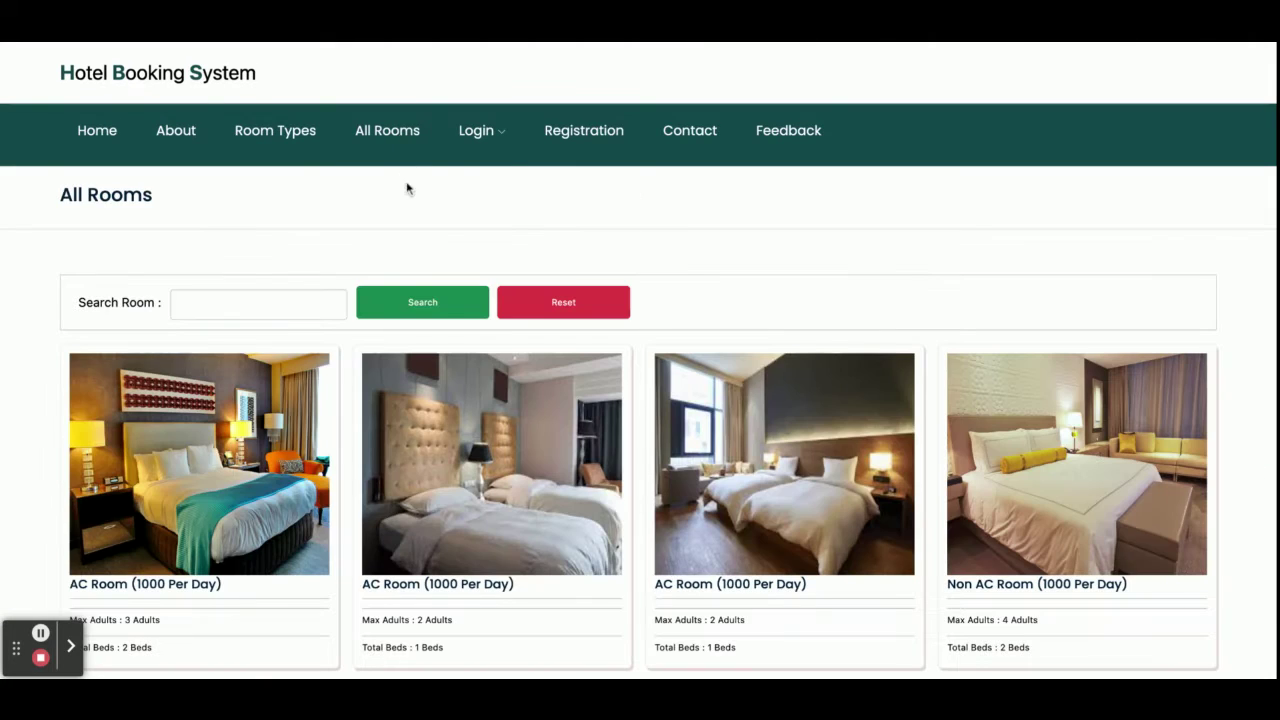
{"action": "left_click", "coordinate": [476, 143]}
{"action": "left_click", "coordinate": [489, 130]}
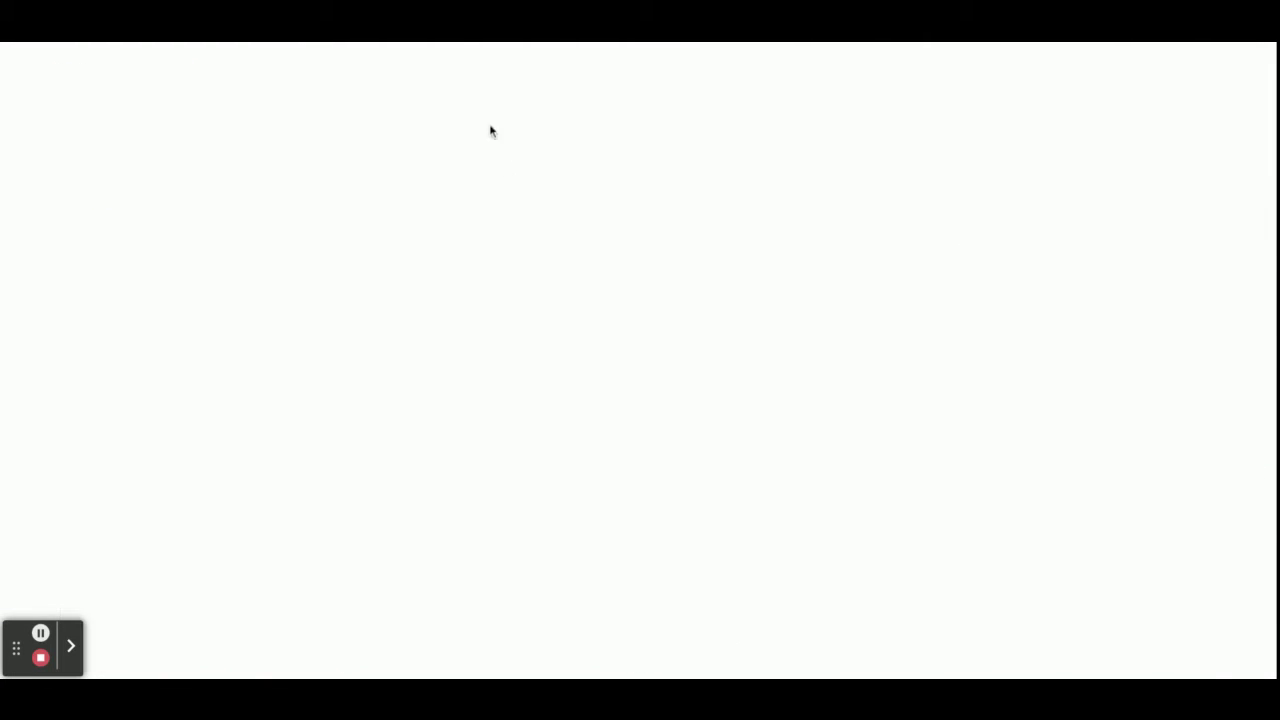
{"action": "left_click", "coordinate": [507, 182]}
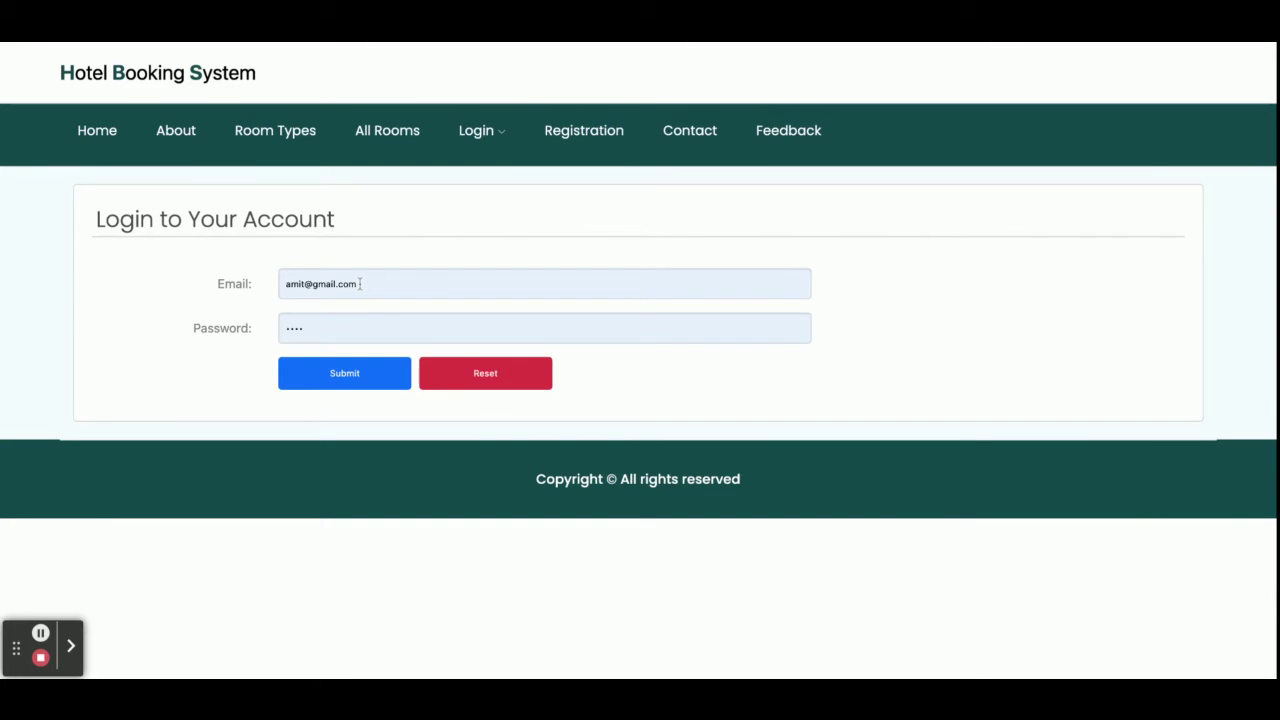
{"action": "left_click", "coordinate": [340, 374]}
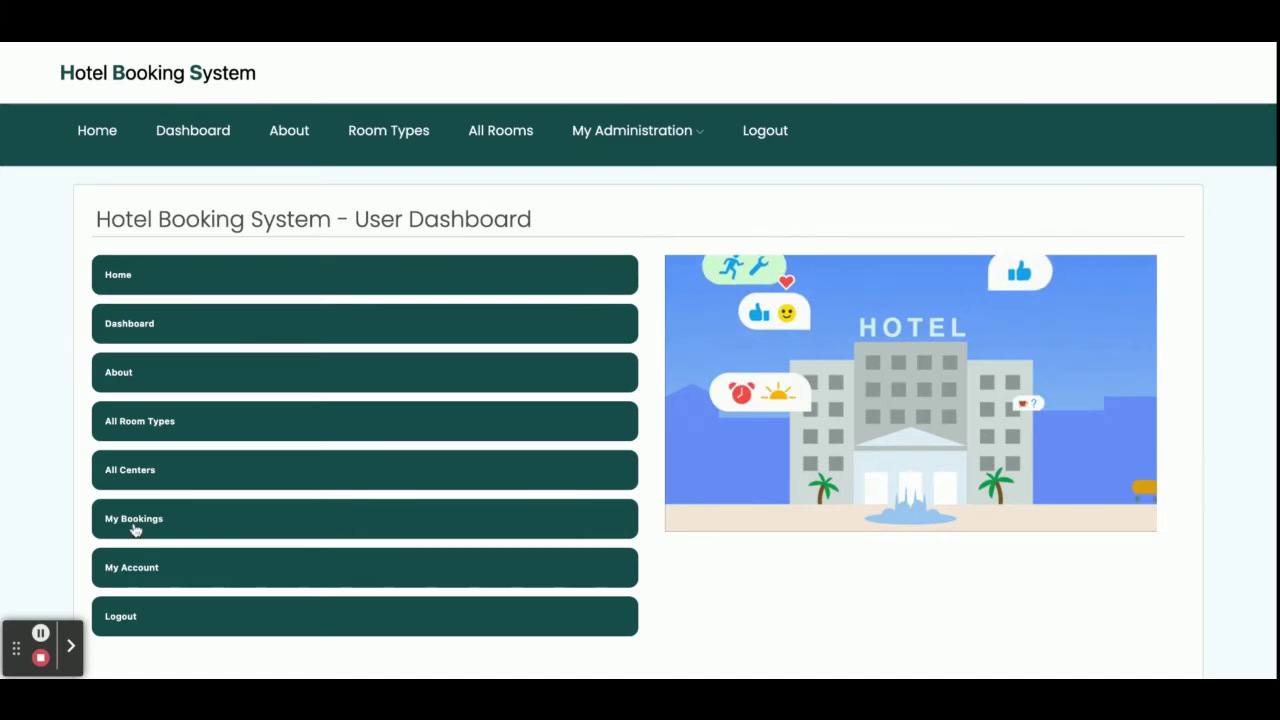
Show My Bookings from My Administration, listing bookings of 5000, 6000 and 2000.
{"action": "mouse_move", "coordinate": [622, 133]}
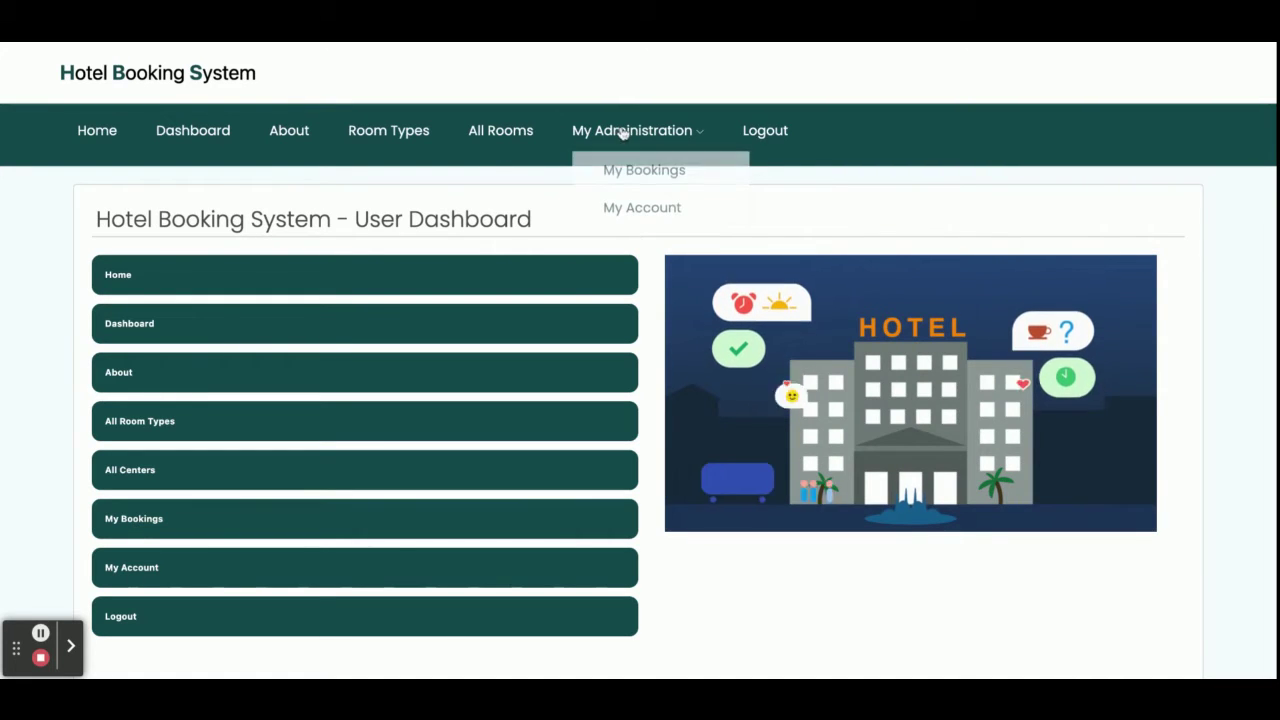
{"action": "left_click", "coordinate": [624, 170]}
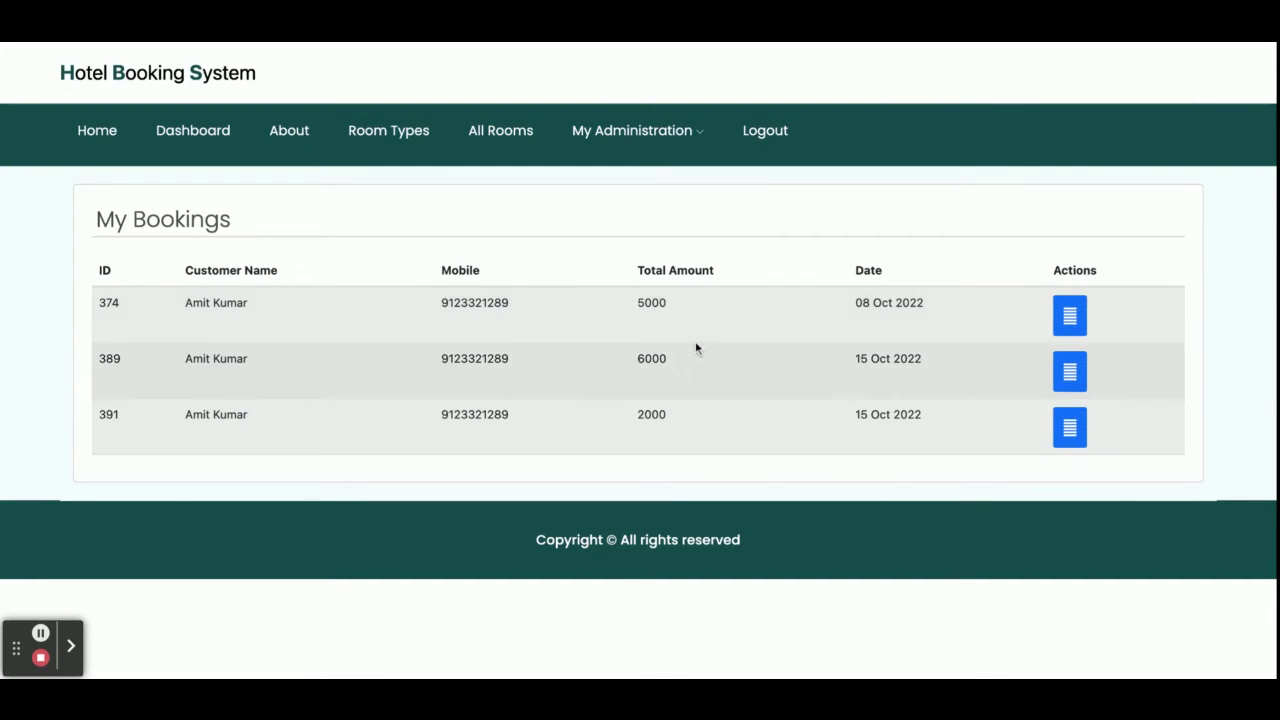
Print the Room - 107 receipt for the 15 Oct 2022 booking of 2000, then go back to the Dashboard.
{"action": "left_click", "coordinate": [1069, 428]}
{"action": "scroll", "coordinate": [911, 404], "scroll_direction": "down", "scroll_amount": 2}
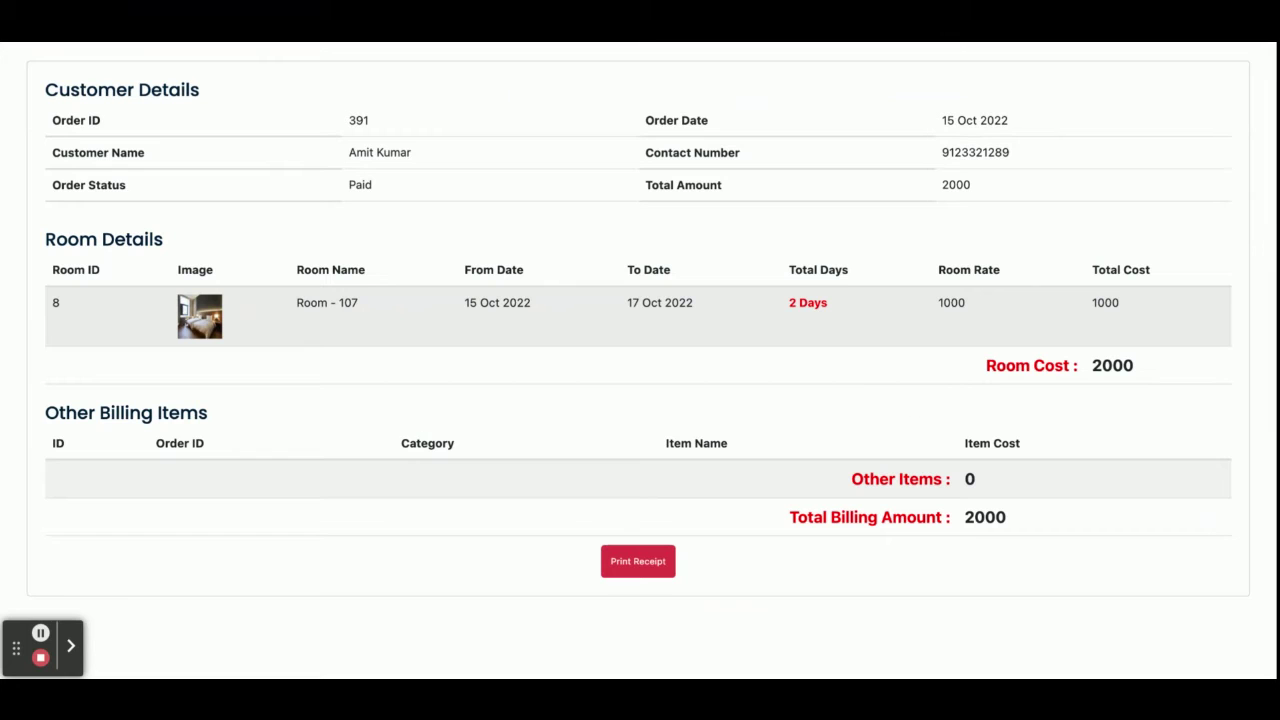
{"action": "scroll", "coordinate": [731, 397], "scroll_direction": "up", "scroll_amount": 2}
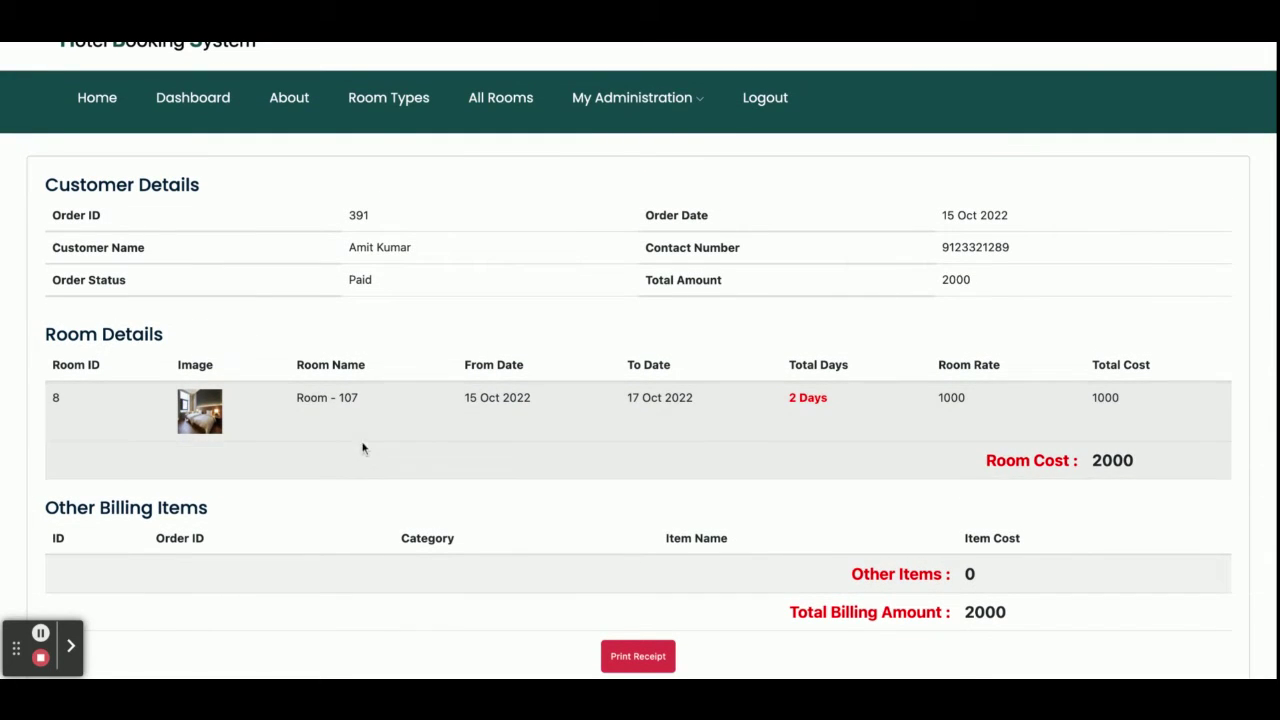
{"action": "scroll", "coordinate": [358, 450], "scroll_direction": "up", "scroll_amount": 1}
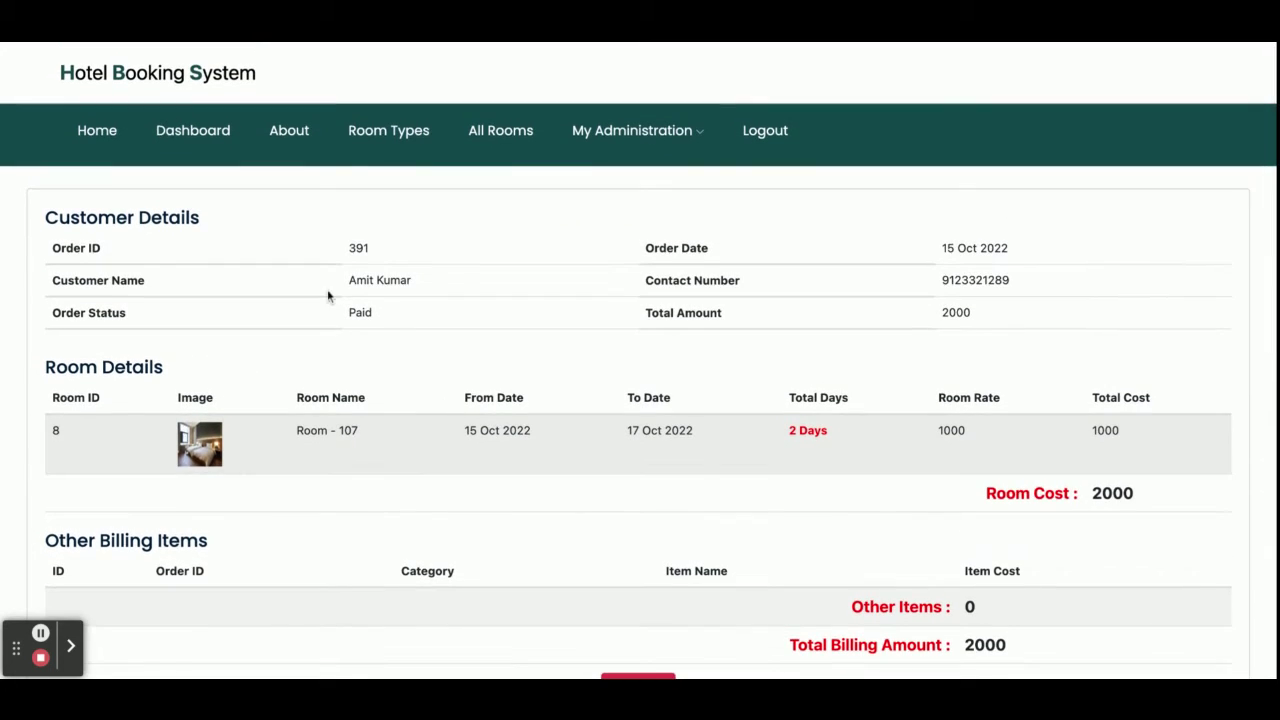
{"action": "scroll", "coordinate": [470, 405], "scroll_direction": "down", "scroll_amount": 7}
{"action": "scroll", "coordinate": [540, 206], "scroll_direction": "up", "scroll_amount": 2}
{"action": "left_click", "coordinate": [638, 216]}
{"action": "left_click", "coordinate": [206, 131]}
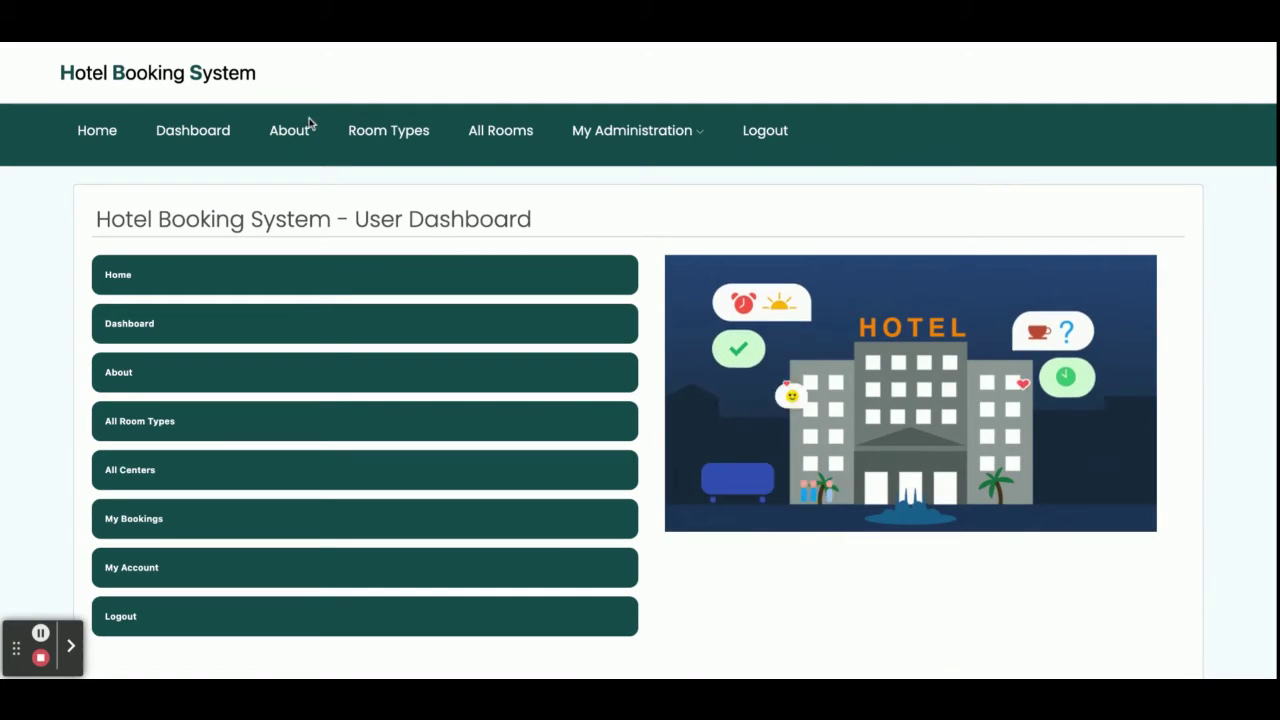
Browse All Rooms and open the details of the two-adult AC Room.
{"action": "left_click", "coordinate": [491, 131]}
{"action": "scroll", "coordinate": [525, 467], "scroll_direction": "down", "scroll_amount": 2}
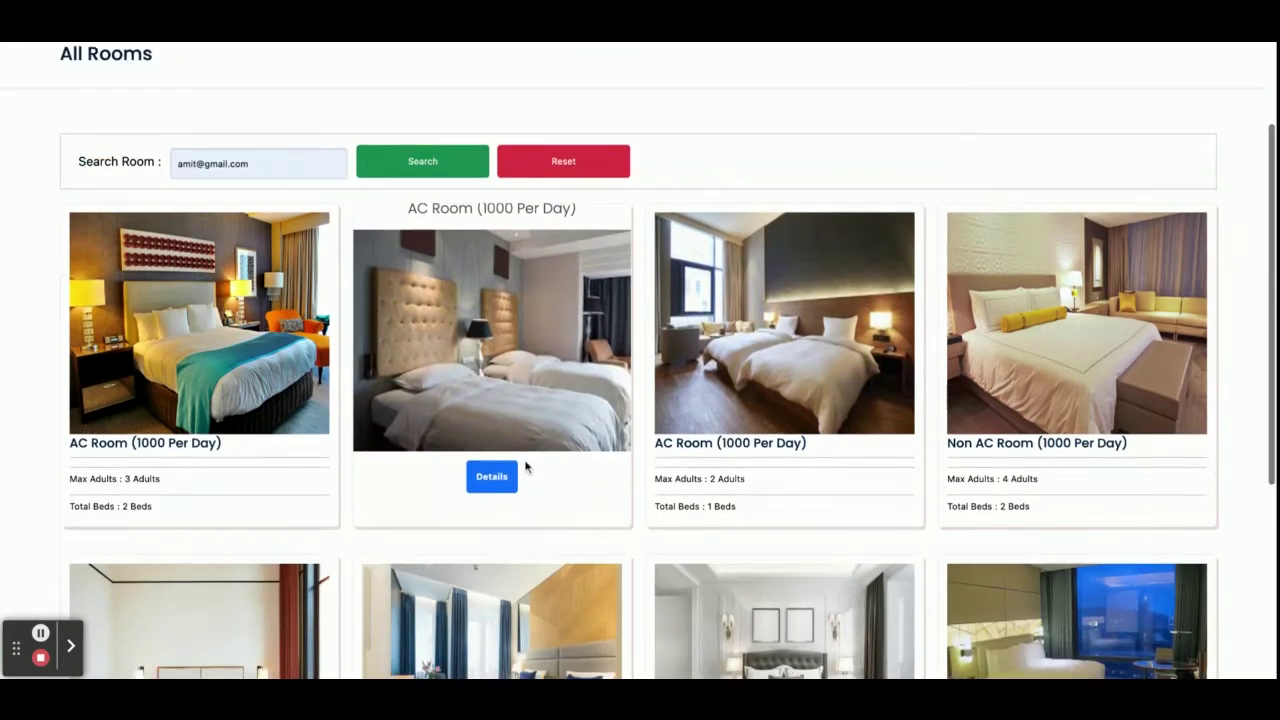
{"action": "left_click", "coordinate": [507, 466]}
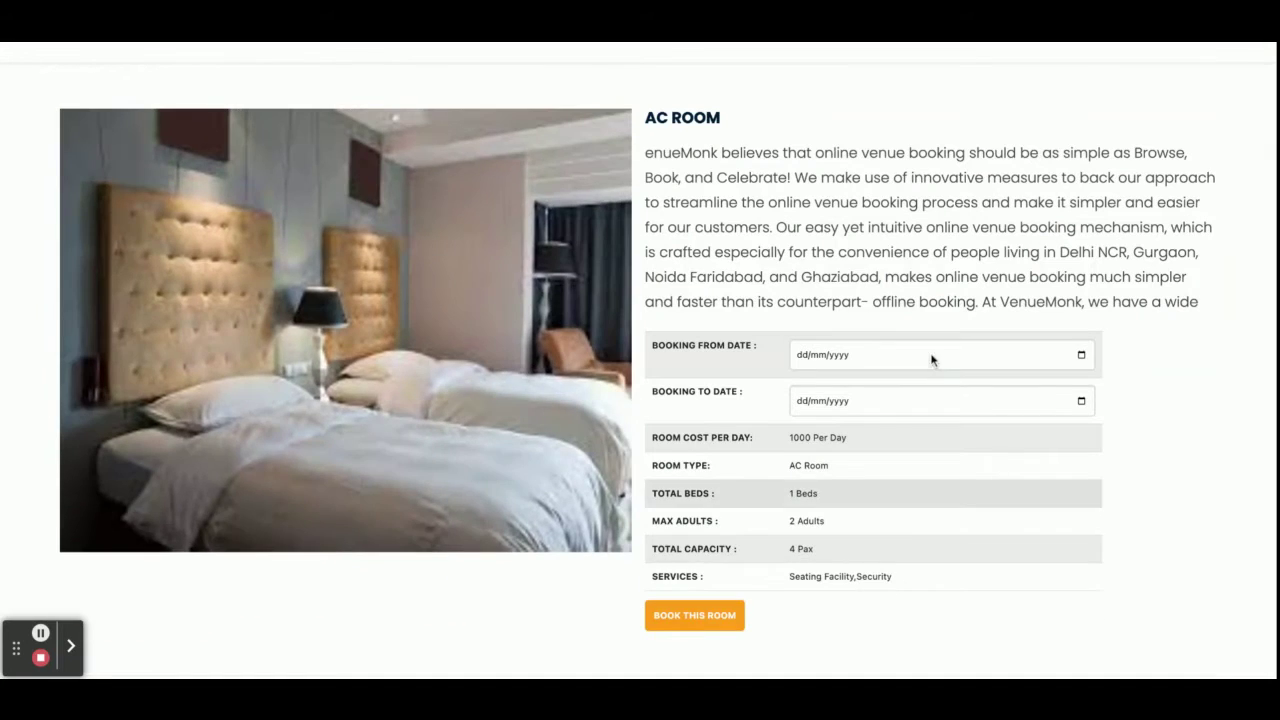
Set the booking dates from 20/10/2022 to 22/10/2022, noting the 1000 daily room cost.
{"action": "left_click", "coordinate": [1080, 356]}
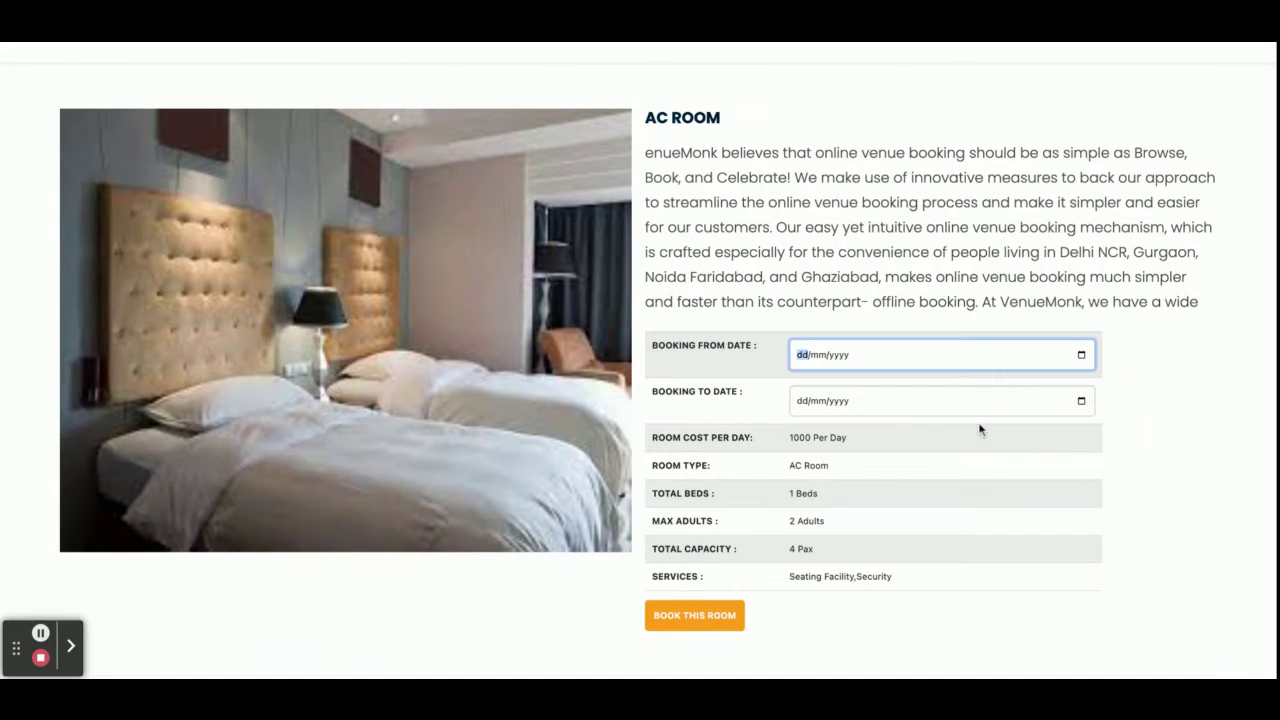
{"action": "left_click", "coordinate": [909, 531]}
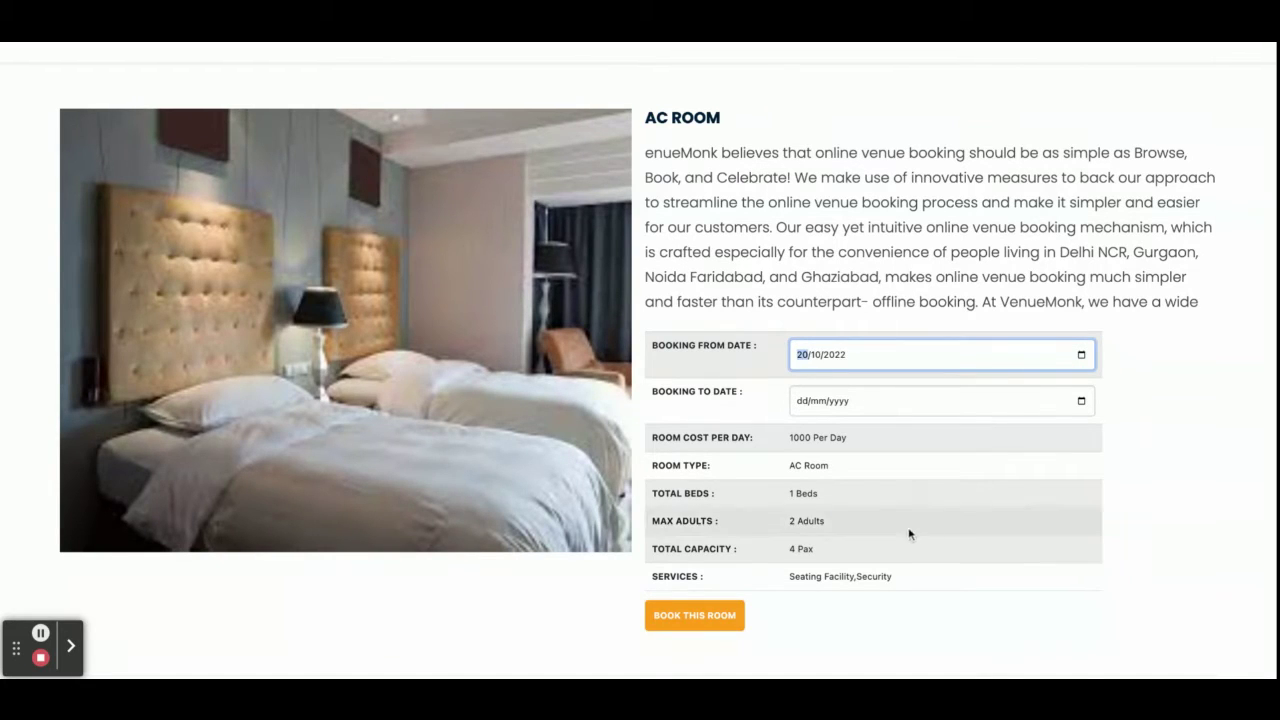
{"action": "left_click", "coordinate": [1080, 402]}
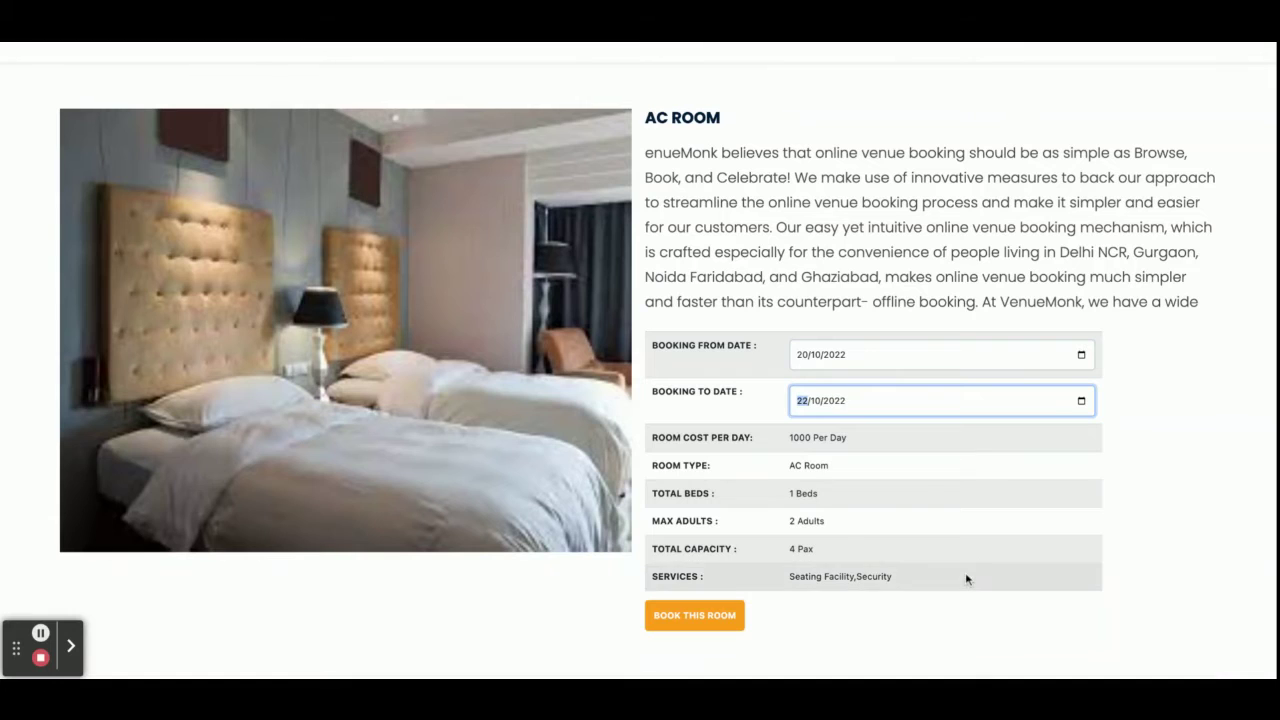
{"action": "left_click", "coordinate": [917, 485]}
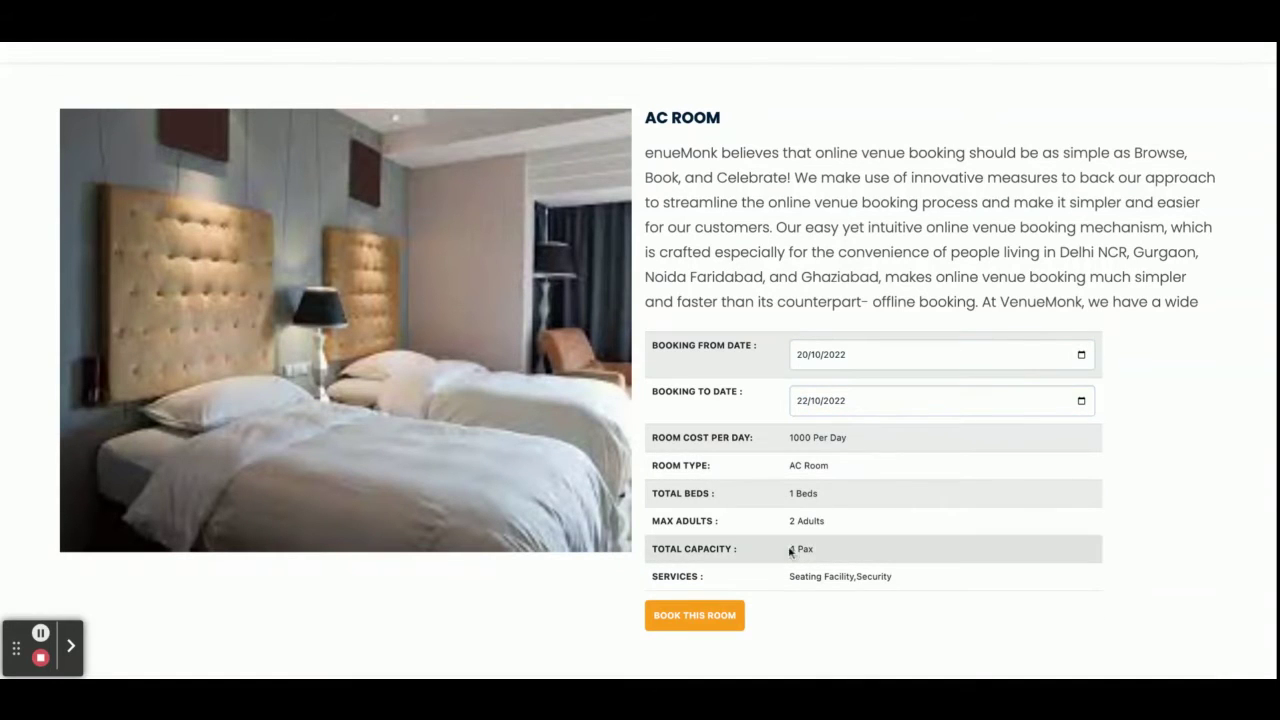
{"action": "double_click", "coordinate": [800, 437]}
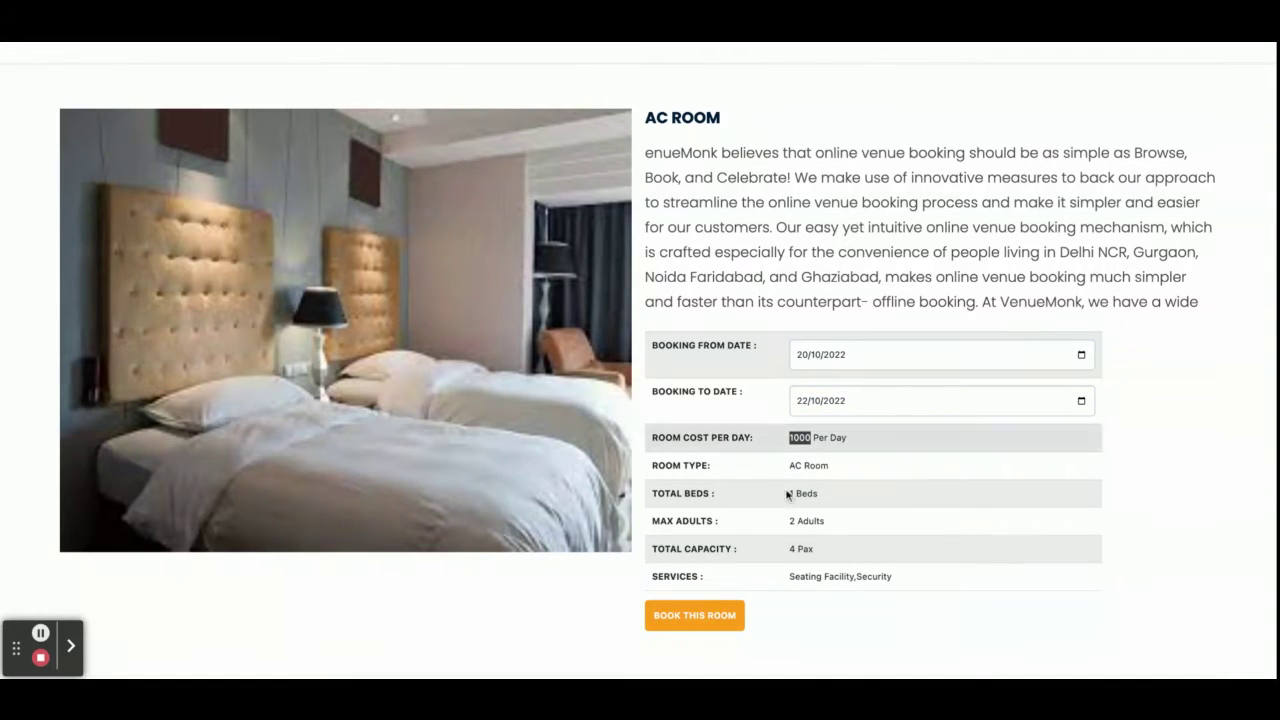
Book the AC Room for a 2000 total, then enter the card number and cardholder's name.
{"action": "left_click", "coordinate": [711, 619]}
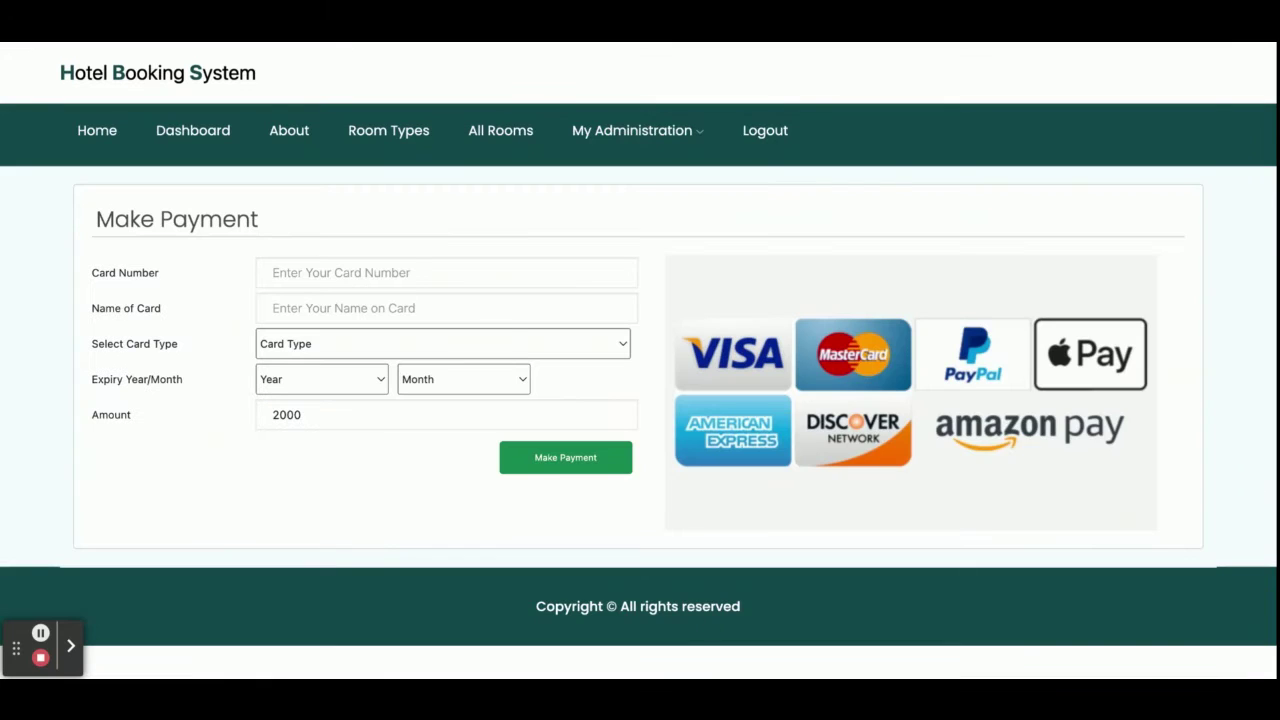
{"action": "double_click", "coordinate": [288, 415]}
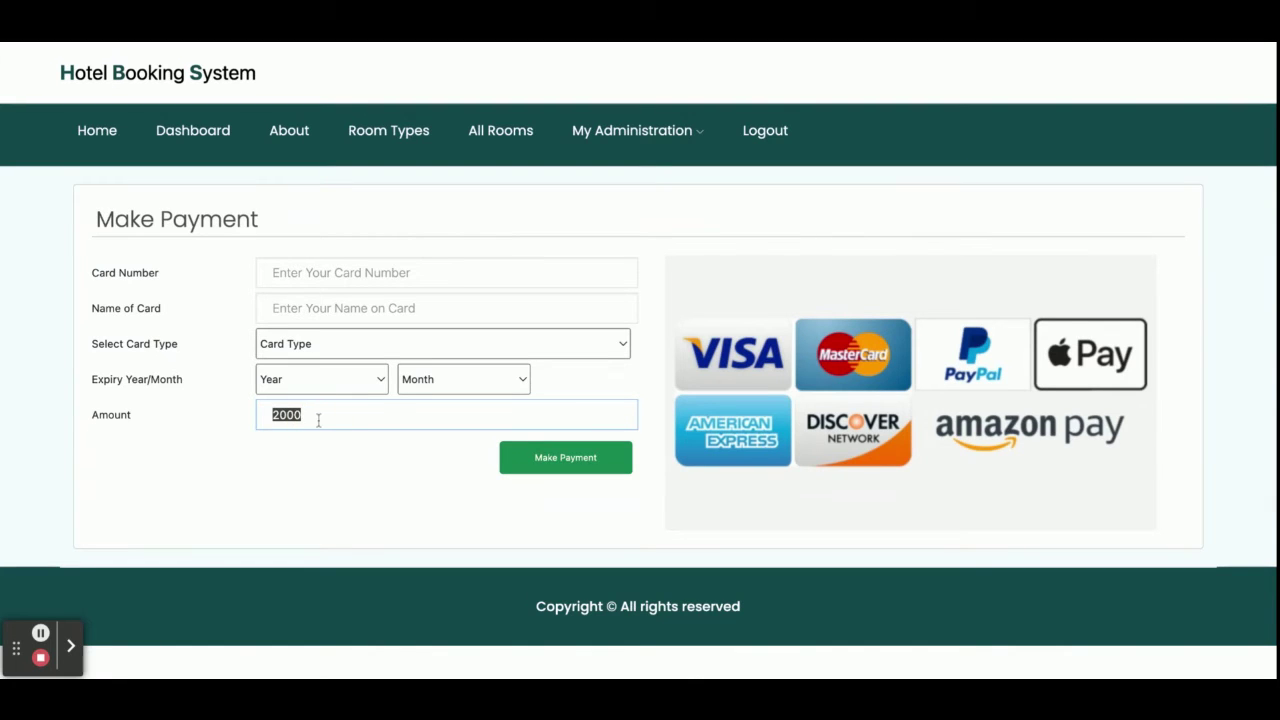
{"action": "left_click", "coordinate": [368, 268]}
{"action": "type", "text": "98457348957"}
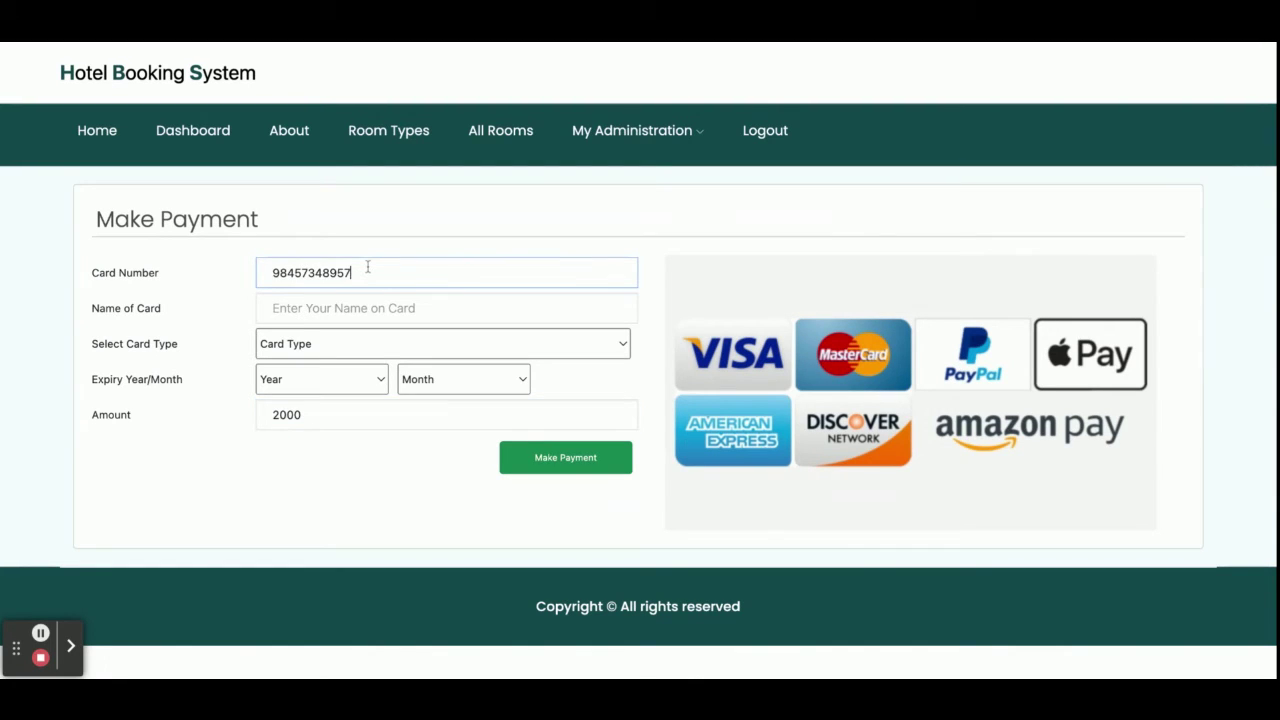
{"action": "left_click", "coordinate": [295, 311]}
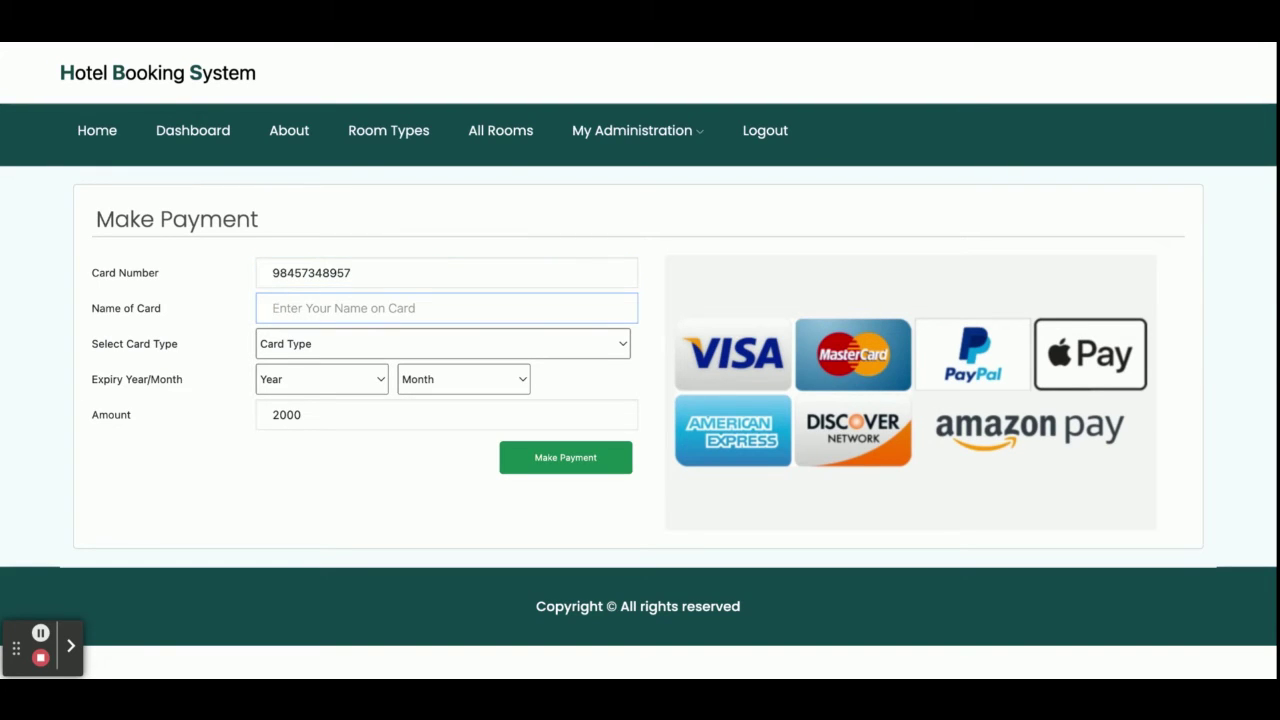
Choose Rupay as the card type with a June 2023 expiry.
{"action": "left_click", "coordinate": [405, 341]}
{"action": "left_click", "coordinate": [334, 389]}
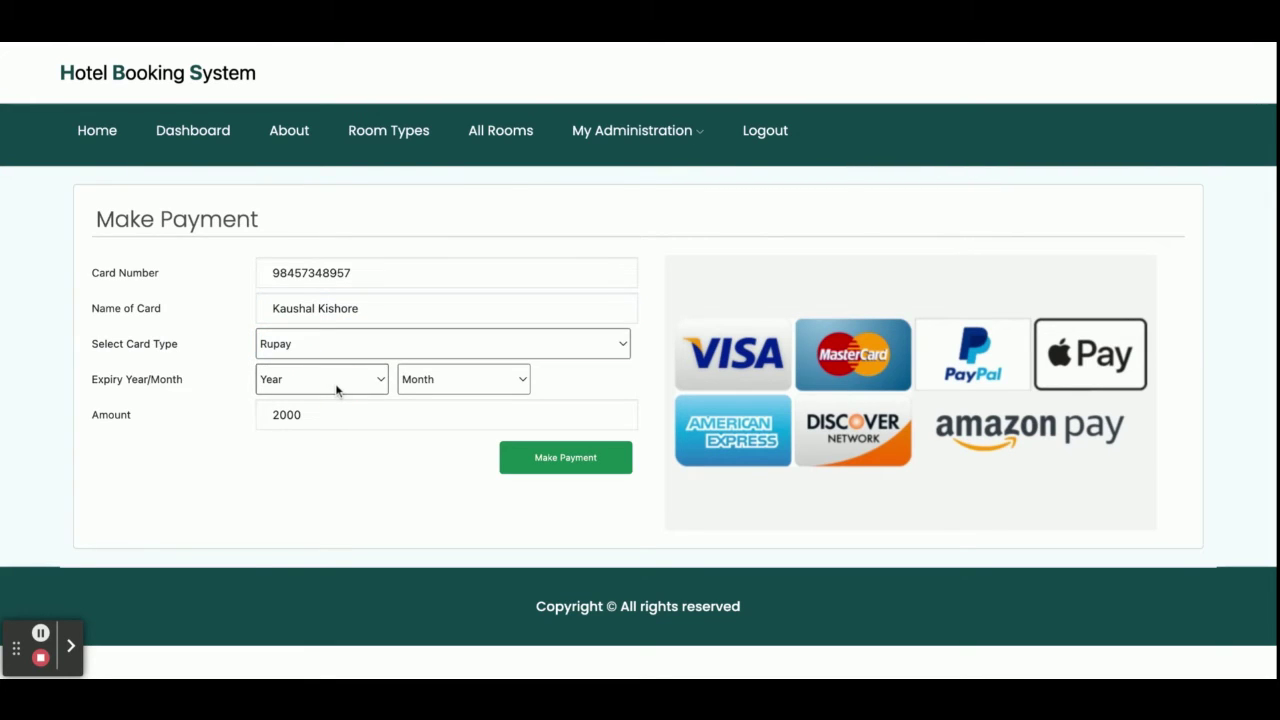
{"action": "left_click", "coordinate": [337, 379]}
{"action": "left_click", "coordinate": [337, 399]}
{"action": "left_click", "coordinate": [463, 379]}
{"action": "left_click", "coordinate": [476, 488]}
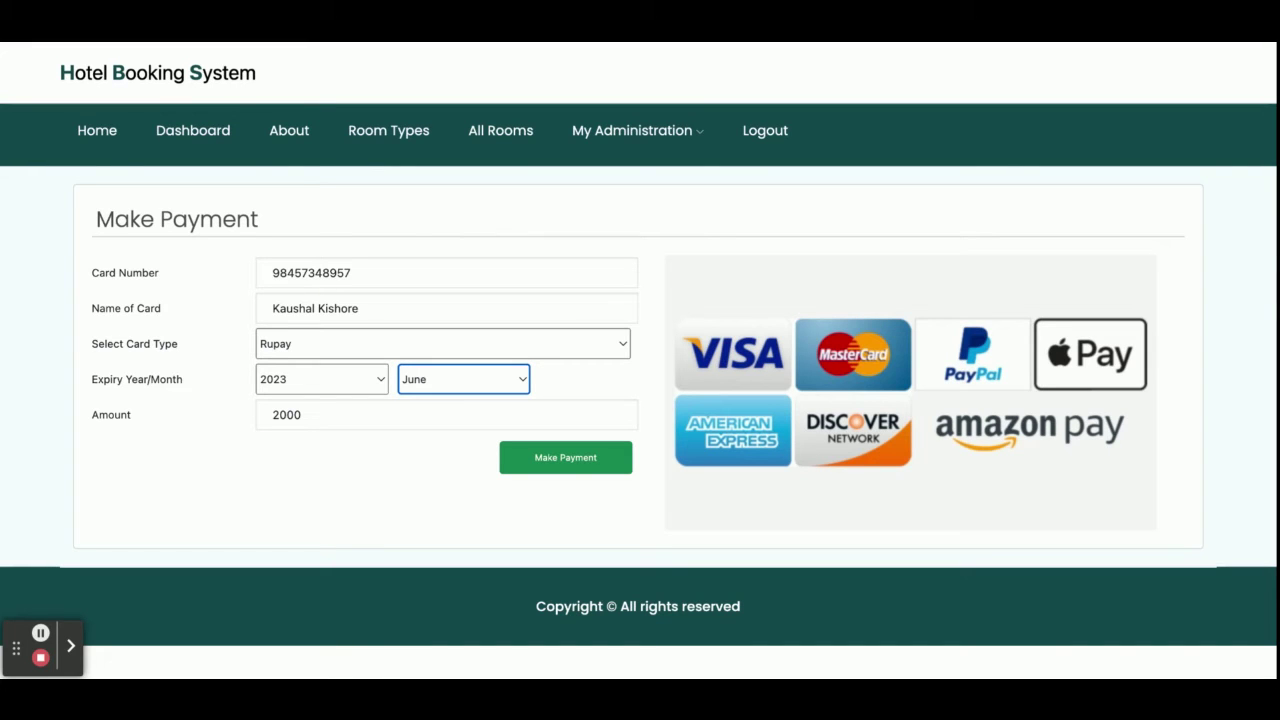
{"action": "left_click", "coordinate": [566, 460]}
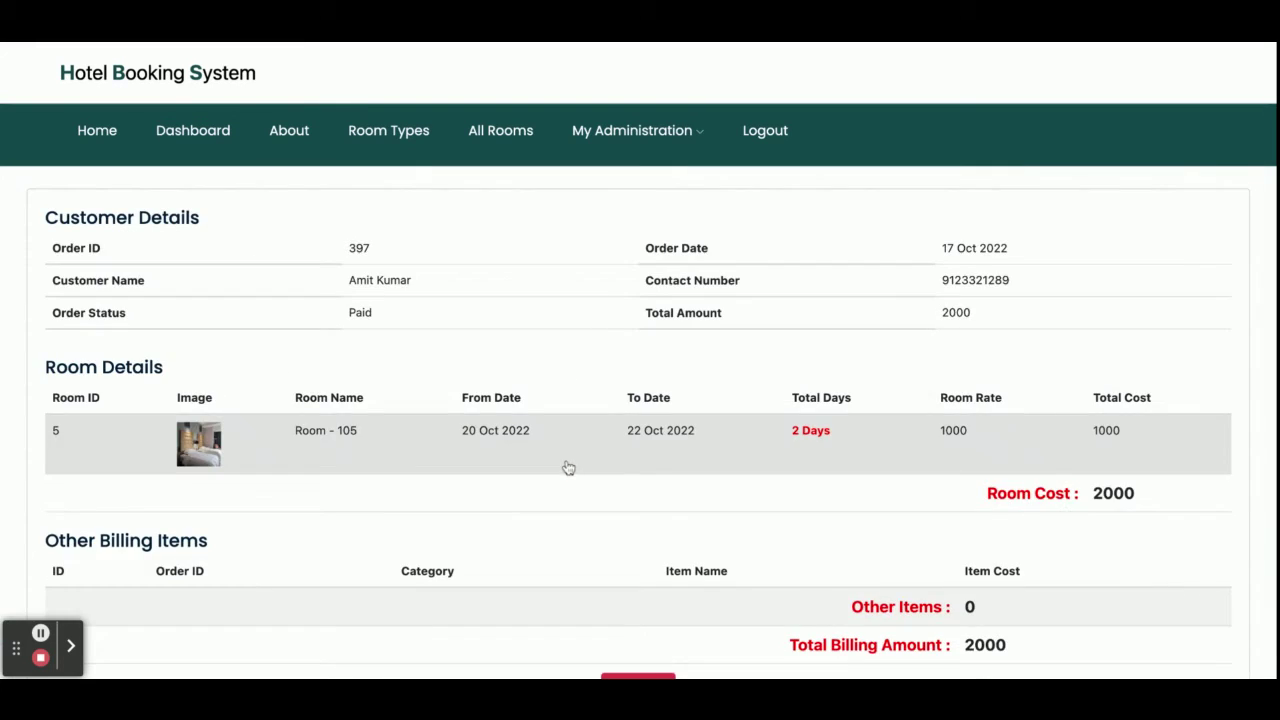
{"action": "scroll", "coordinate": [640, 400], "scroll_direction": "down", "scroll_amount": 10}
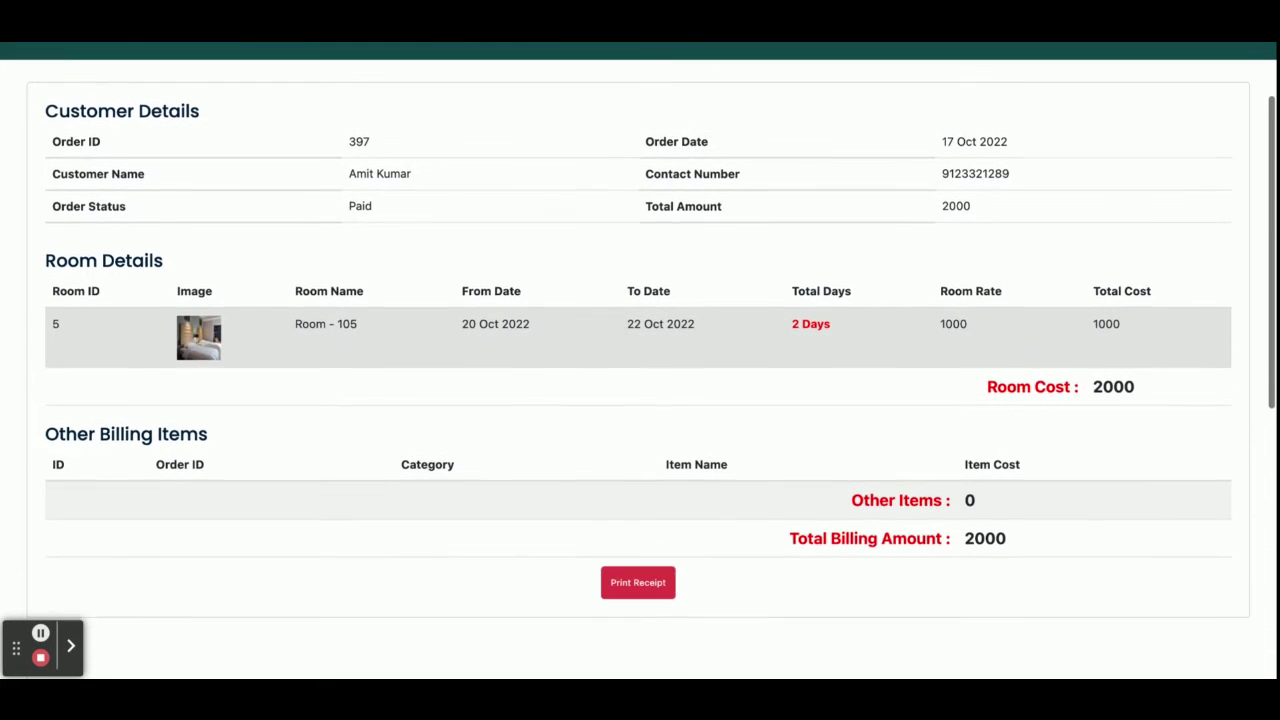
{"action": "scroll", "coordinate": [640, 400], "scroll_direction": "up", "scroll_amount": 3}
{"action": "scroll", "coordinate": [640, 400], "scroll_direction": "up", "scroll_amount": 3}
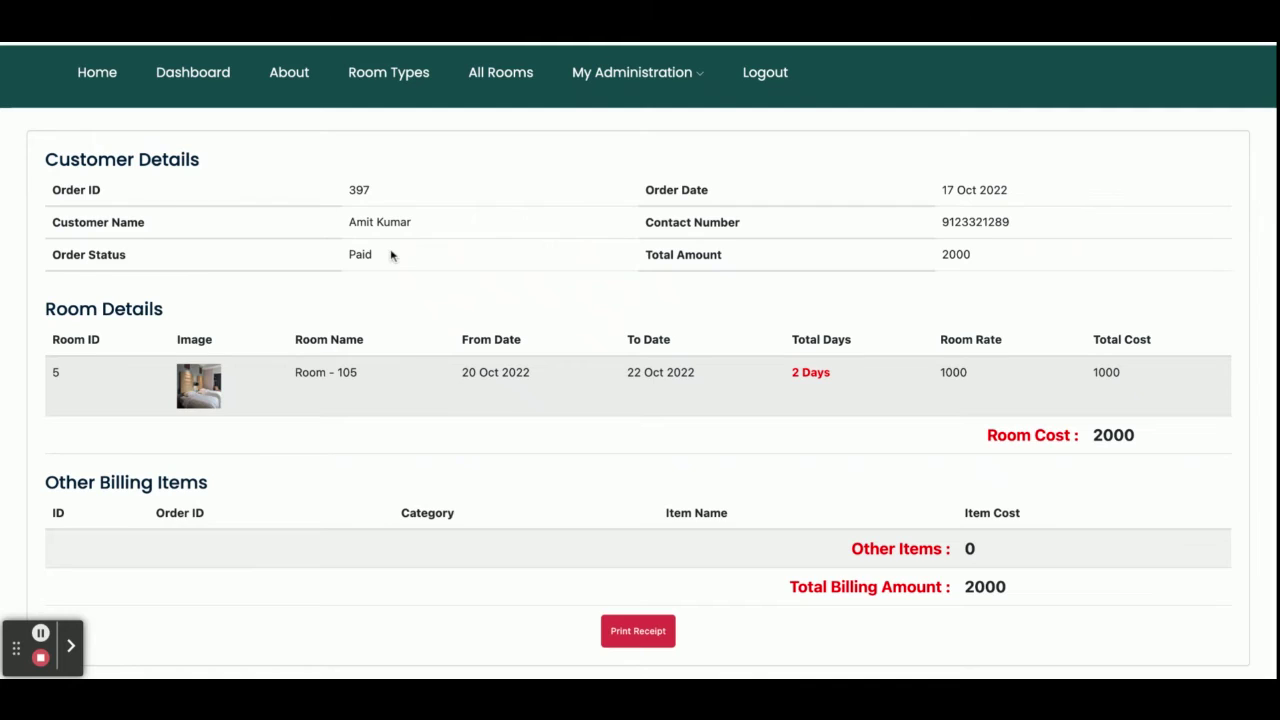
{"action": "triple_click", "coordinate": [325, 372]}
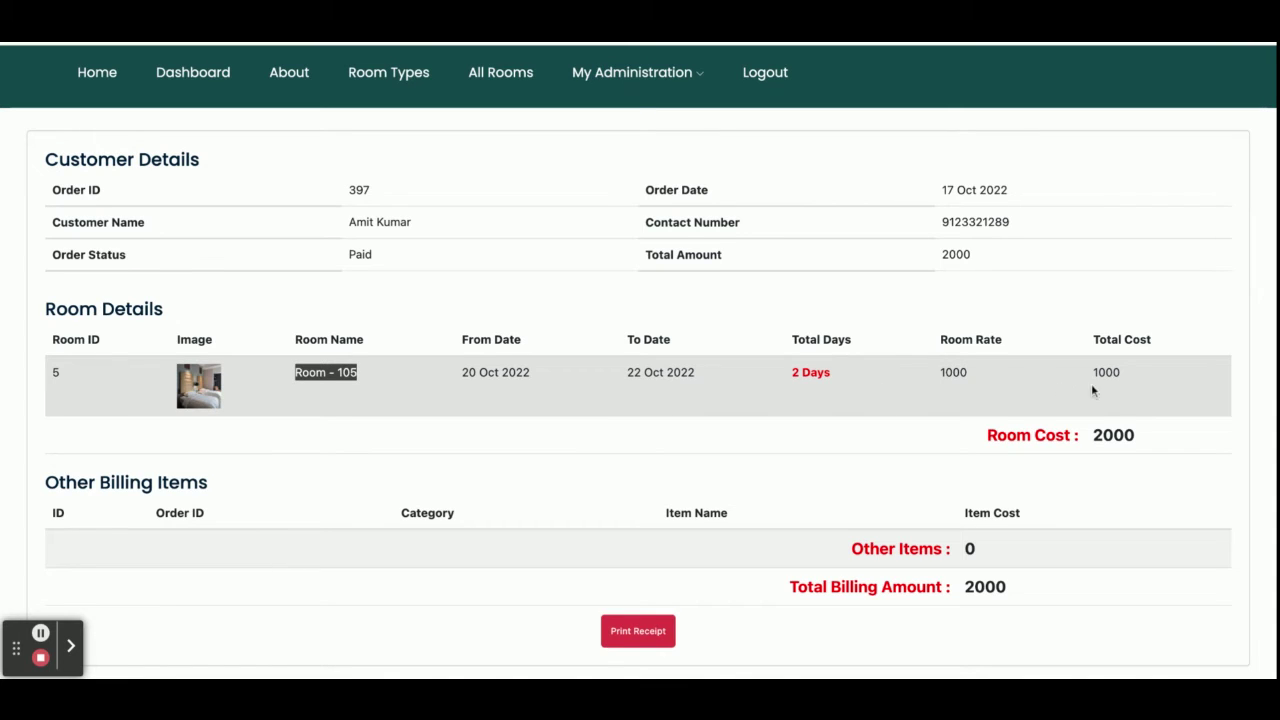
{"action": "double_click", "coordinate": [954, 372]}
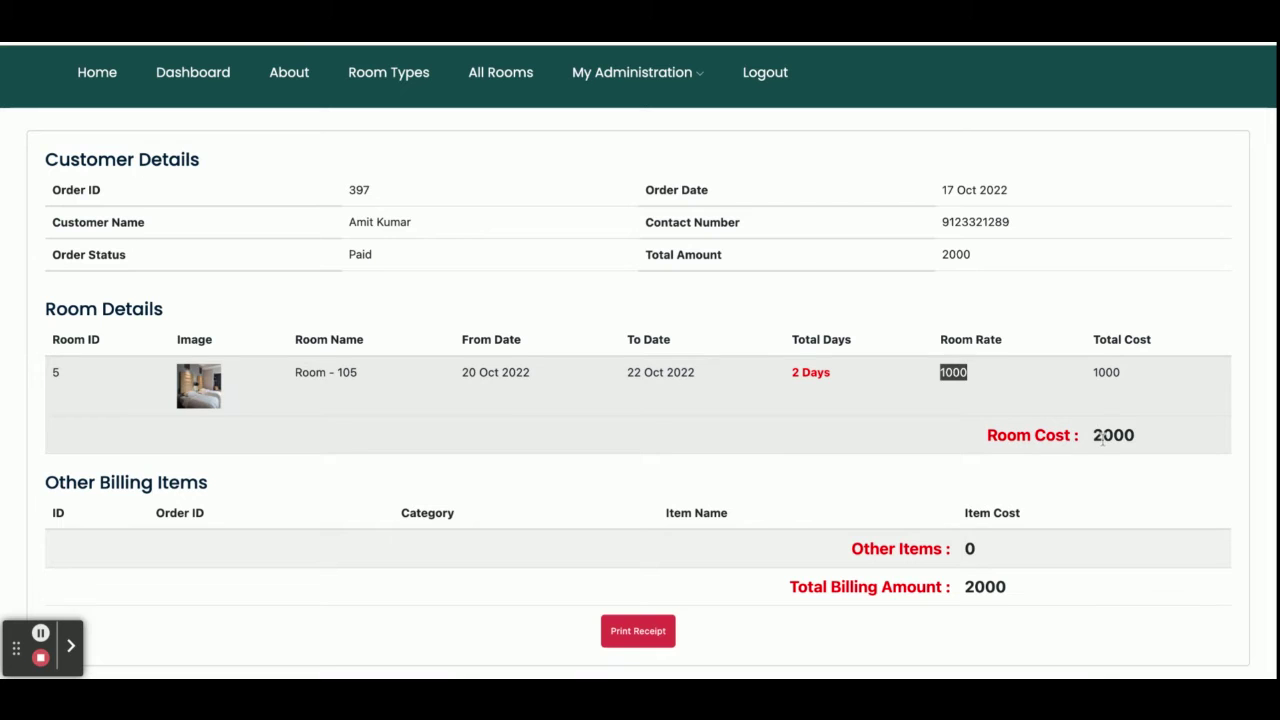
{"action": "double_click", "coordinate": [1106, 436]}
{"action": "scroll", "coordinate": [1100, 437], "scroll_direction": "down", "scroll_amount": 3}
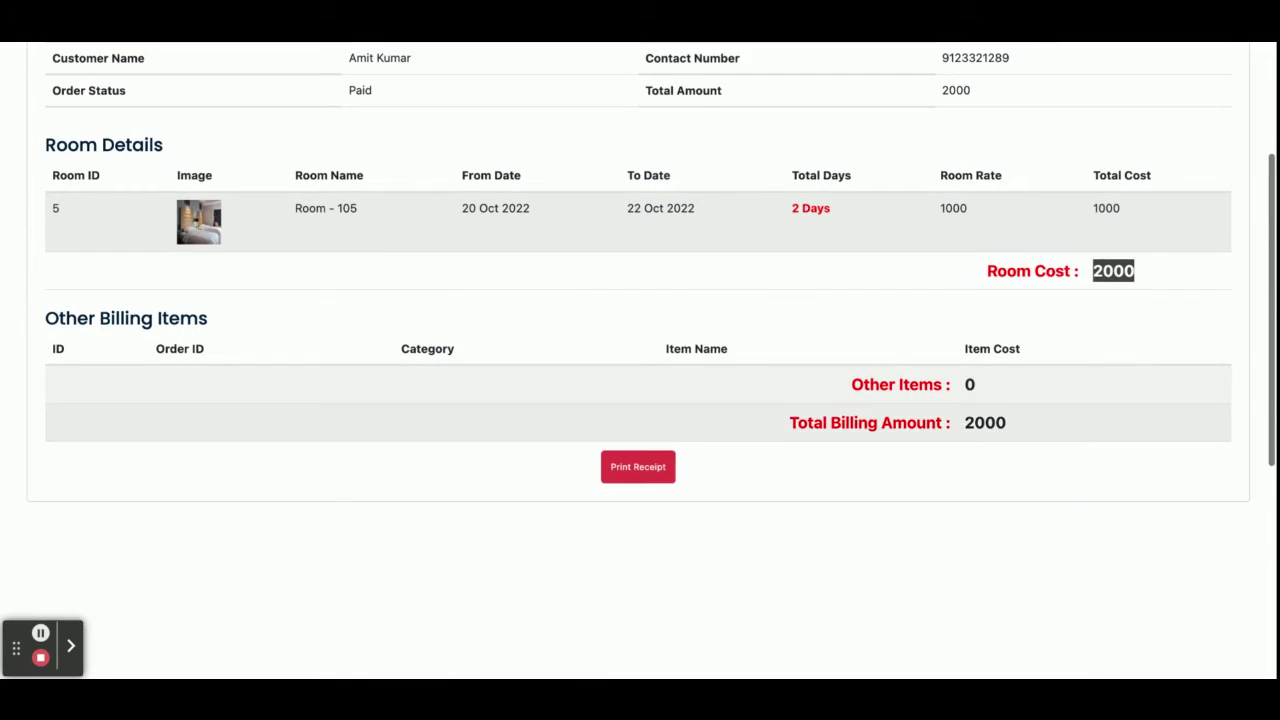
{"action": "scroll", "coordinate": [346, 542], "scroll_direction": "up", "scroll_amount": 4}
{"action": "scroll", "coordinate": [346, 542], "scroll_direction": "down", "scroll_amount": 1}
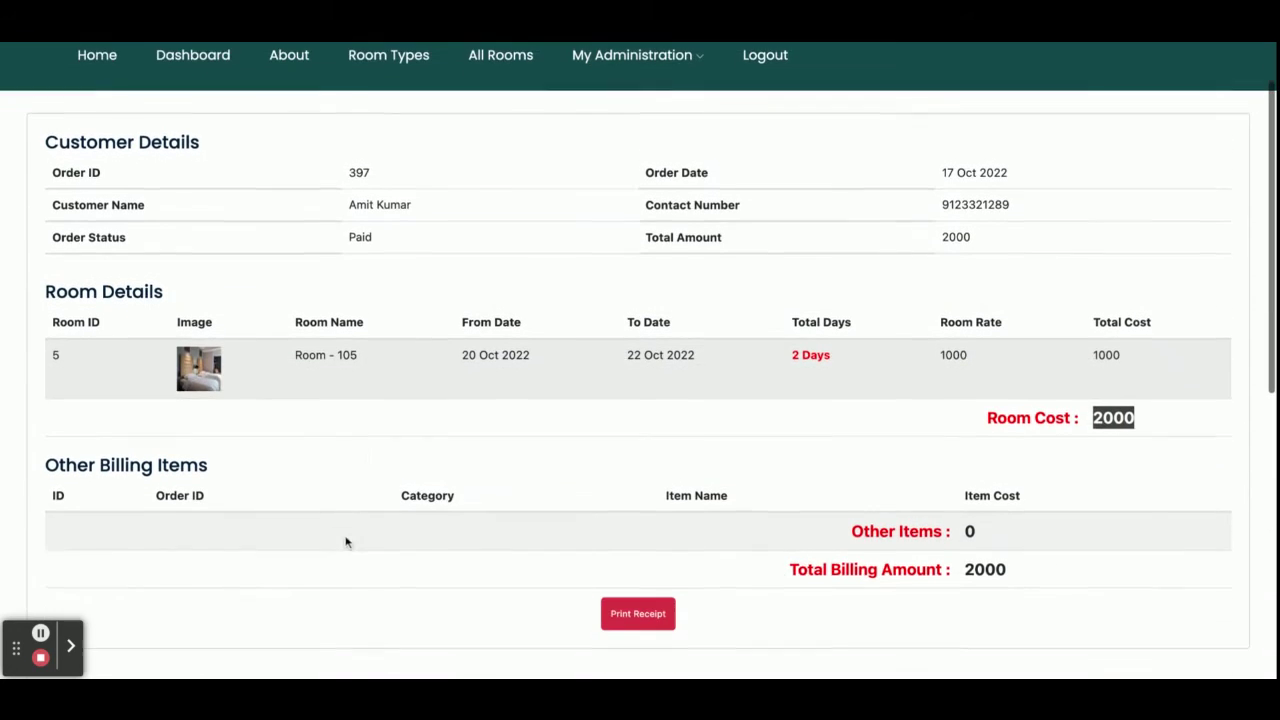
{"action": "triple_click", "coordinate": [100, 466]}
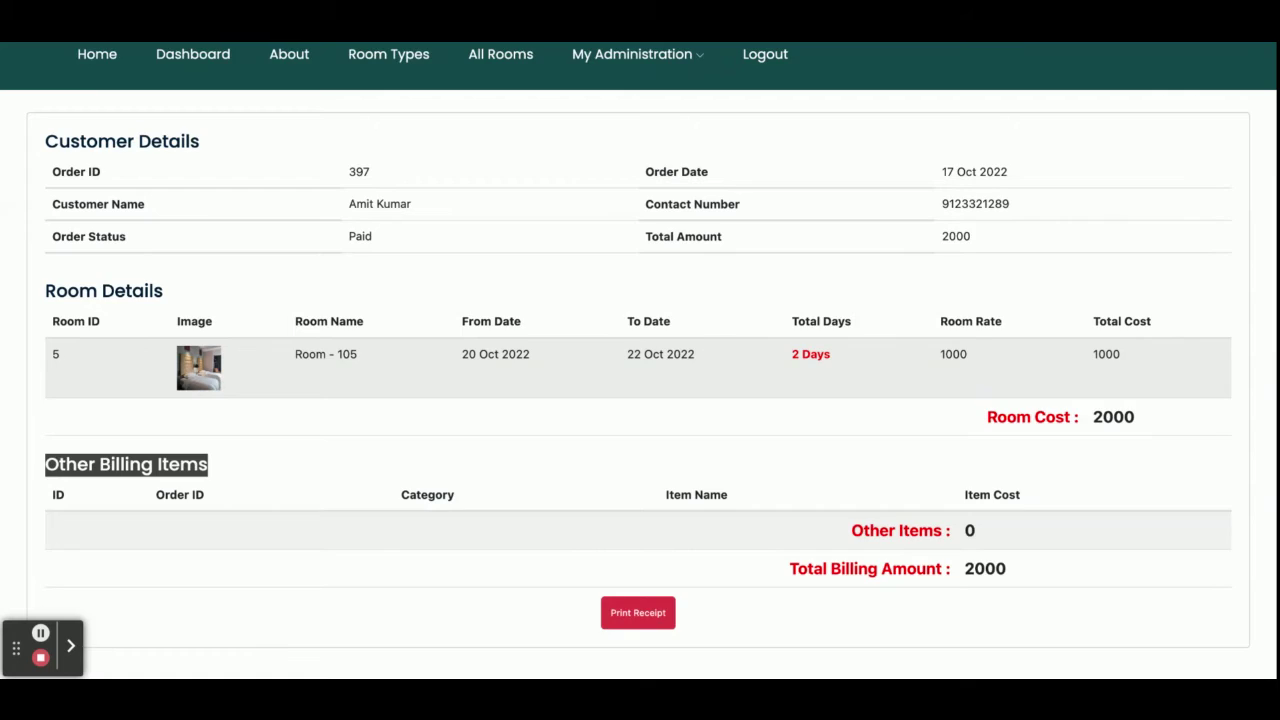
{"action": "scroll", "coordinate": [640, 372], "scroll_direction": "down", "scroll_amount": 3}
{"action": "scroll", "coordinate": [640, 372], "scroll_direction": "up", "scroll_amount": 5}
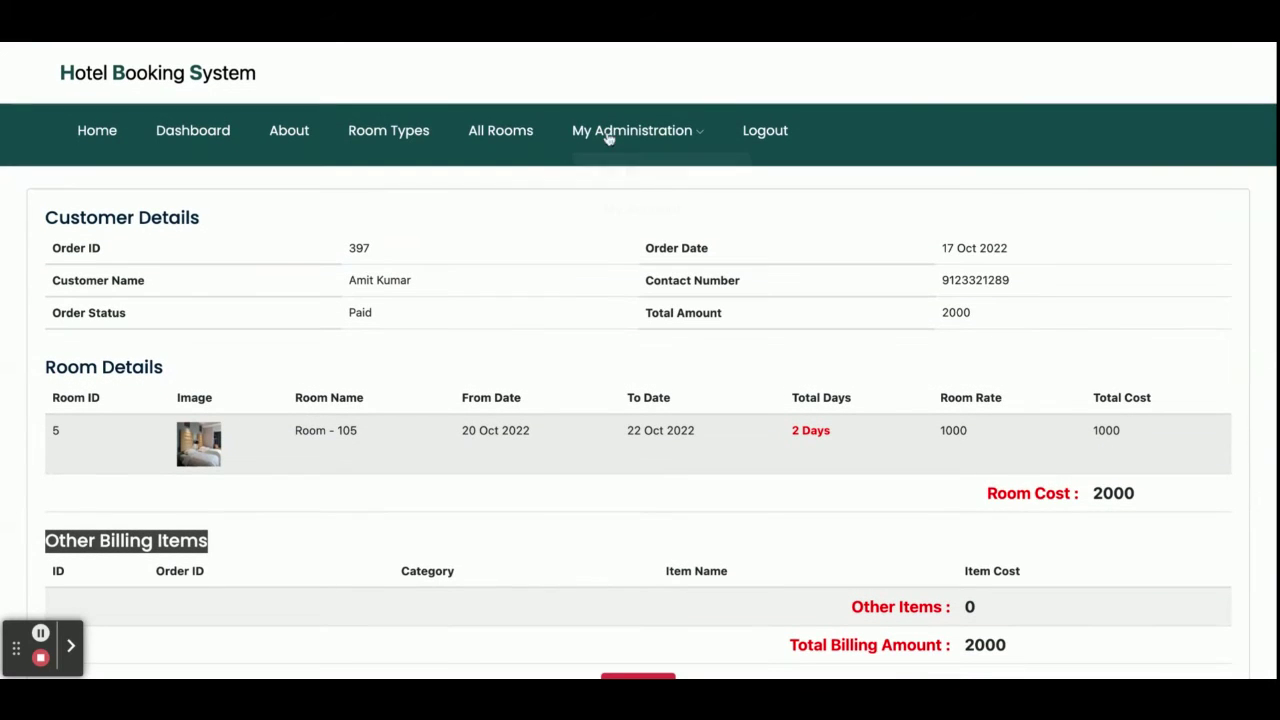
Open My Bookings and view the details of booking 374.
{"action": "mouse_move", "coordinate": [609, 141]}
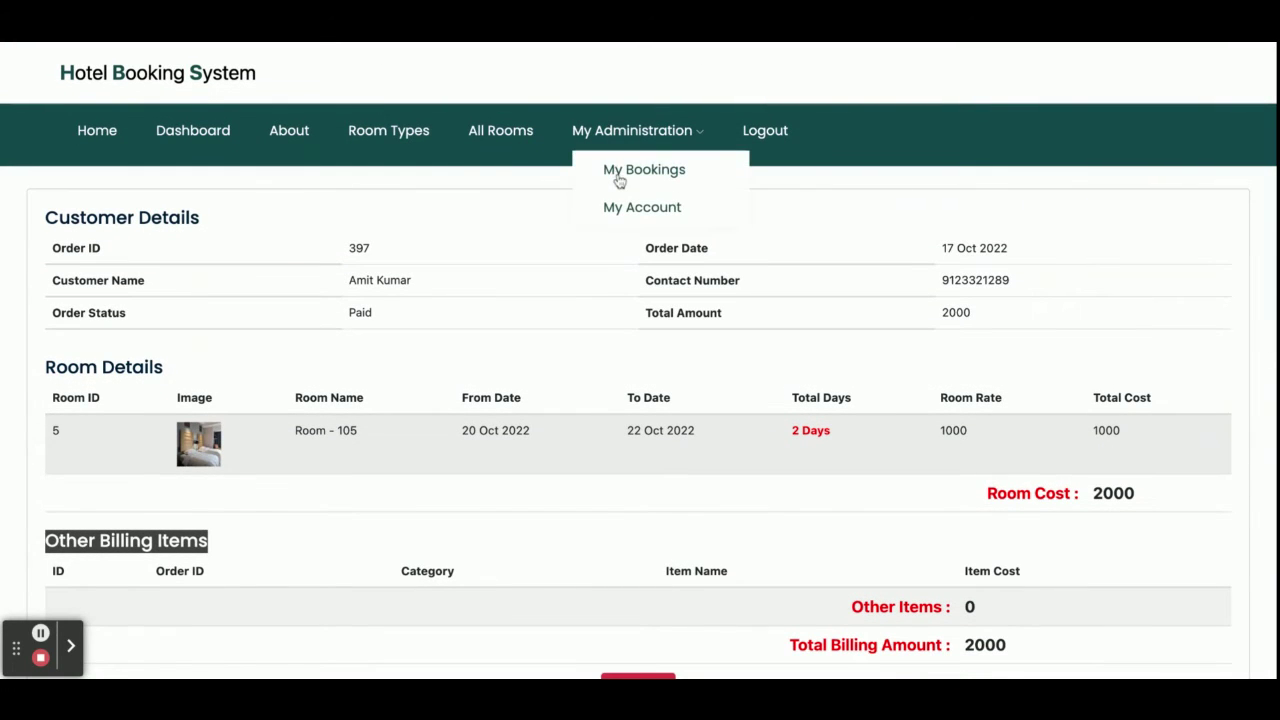
{"action": "left_click", "coordinate": [619, 178]}
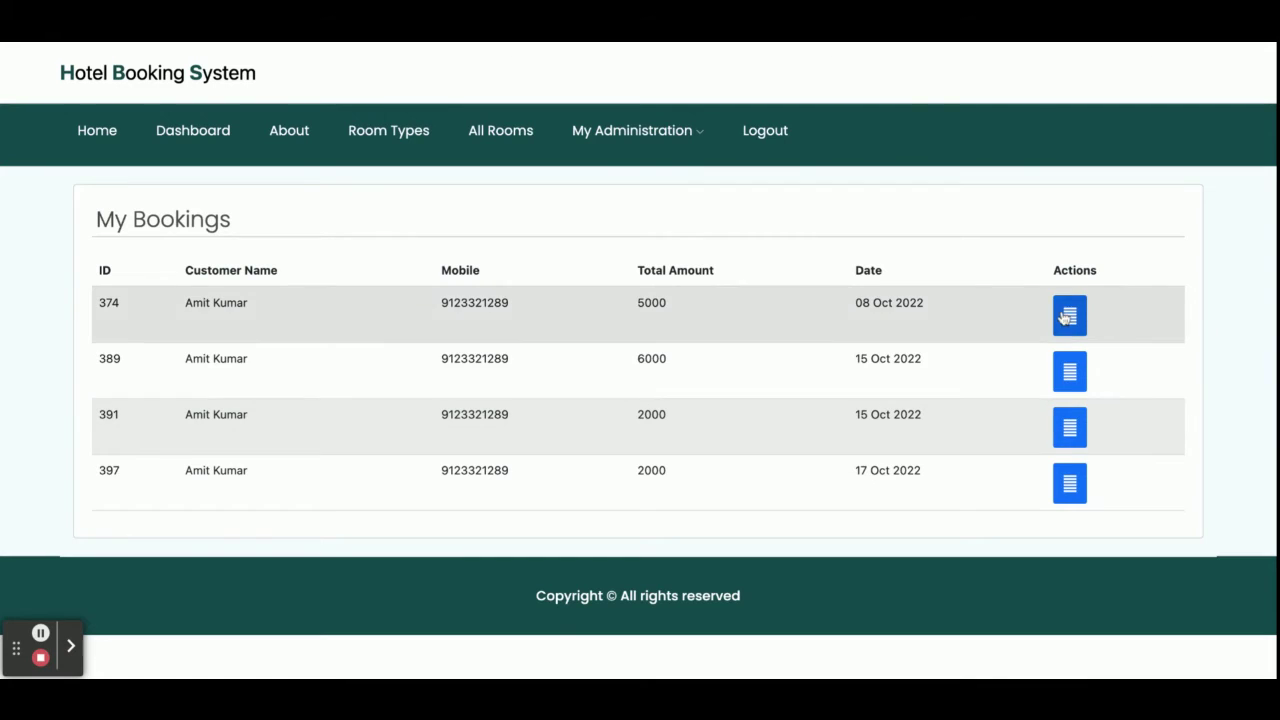
{"action": "left_click", "coordinate": [1066, 317]}
{"action": "scroll", "coordinate": [858, 358], "scroll_direction": "down", "scroll_amount": 2}
{"action": "scroll", "coordinate": [858, 361], "scroll_direction": "up", "scroll_amount": 2}
{"action": "left_click", "coordinate": [590, 135]}
{"action": "left_click", "coordinate": [634, 174]}
View bookings 389 and 391, then return to My Bookings and highlight booking 397.
{"action": "left_click", "coordinate": [1068, 372]}
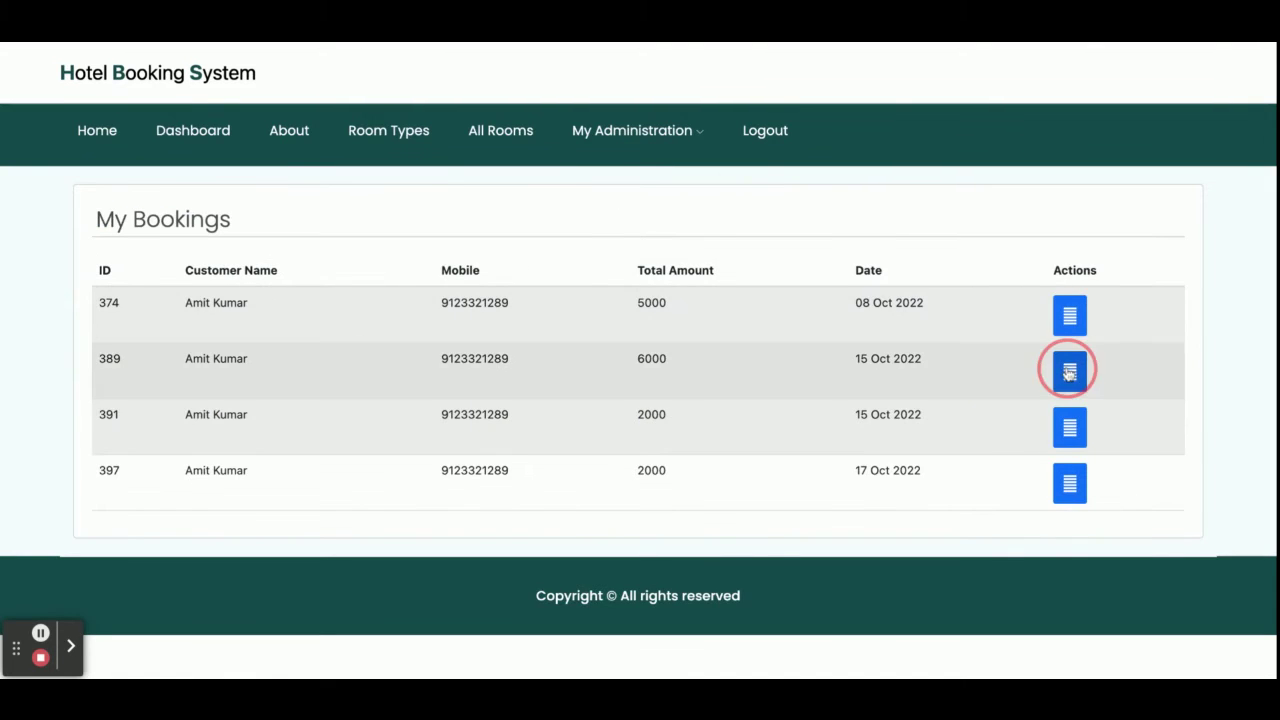
{"action": "scroll", "coordinate": [920, 366], "scroll_direction": "down", "scroll_amount": 2}
{"action": "scroll", "coordinate": [800, 191], "scroll_direction": "up", "scroll_amount": 2}
{"action": "left_click", "coordinate": [672, 138]}
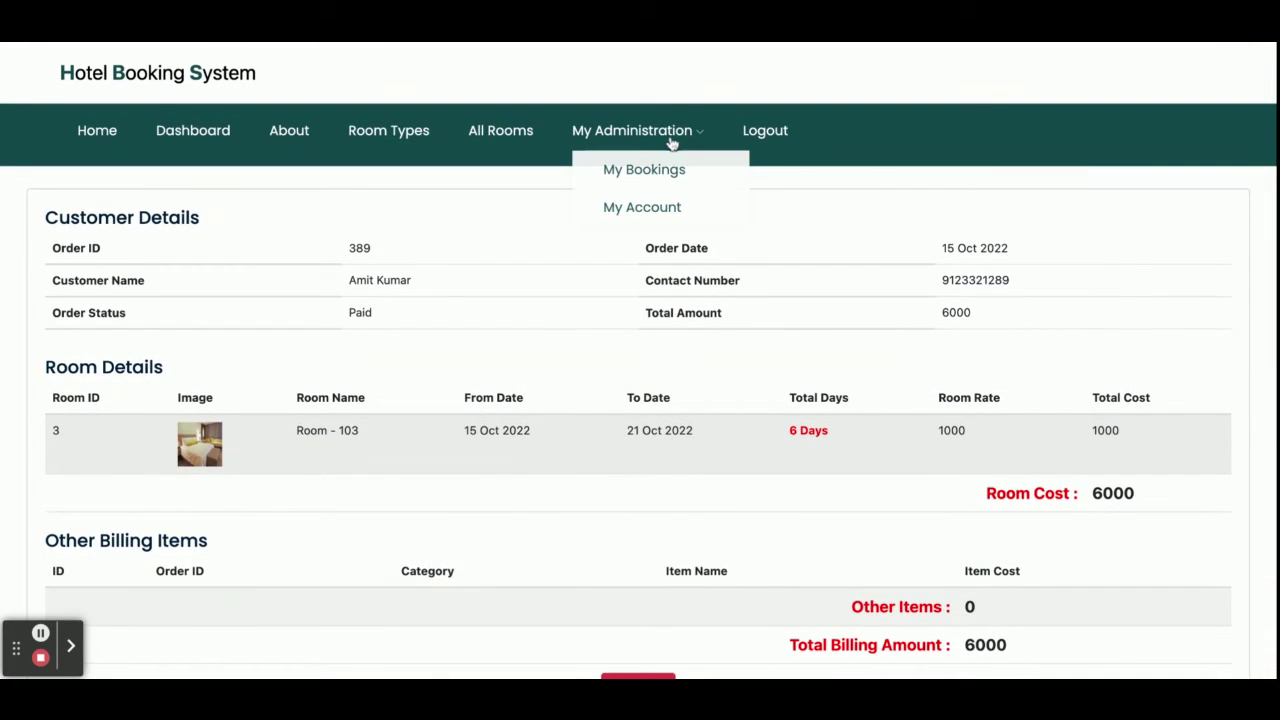
{"action": "left_click", "coordinate": [656, 176]}
{"action": "left_click", "coordinate": [1078, 438]}
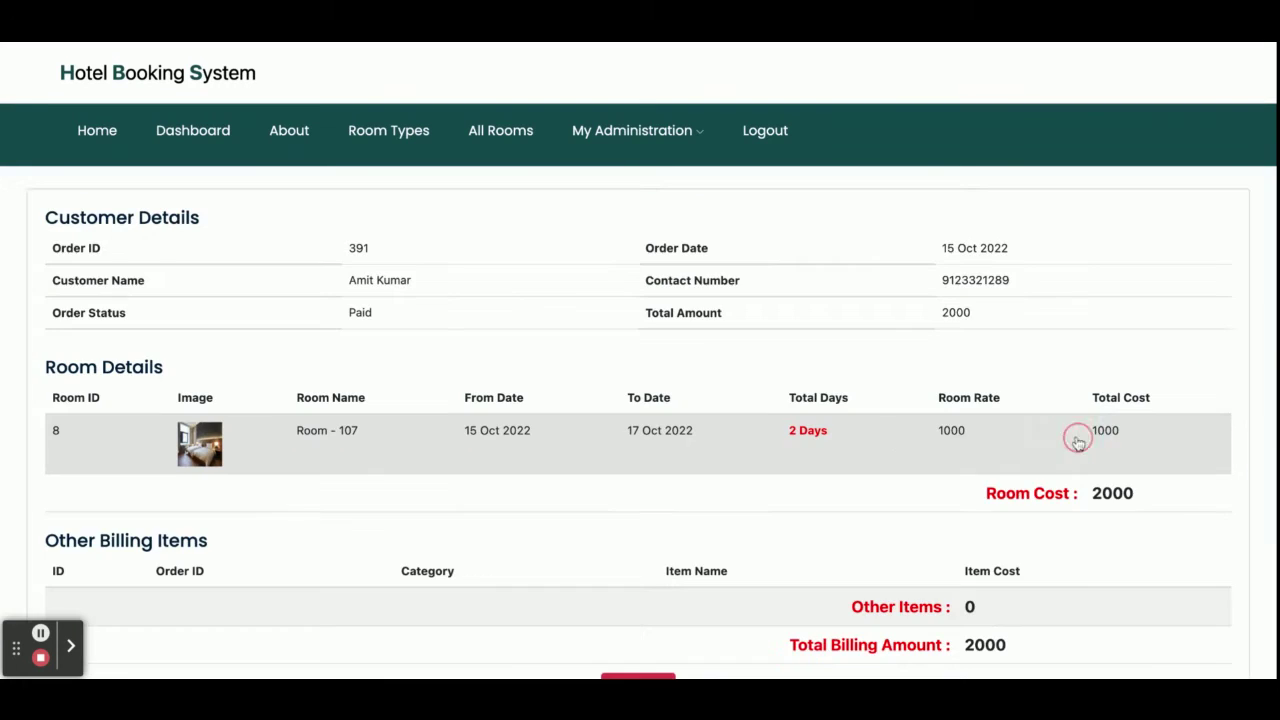
{"action": "scroll", "coordinate": [869, 443], "scroll_direction": "down", "scroll_amount": 3}
{"action": "scroll", "coordinate": [769, 316], "scroll_direction": "up", "scroll_amount": 3}
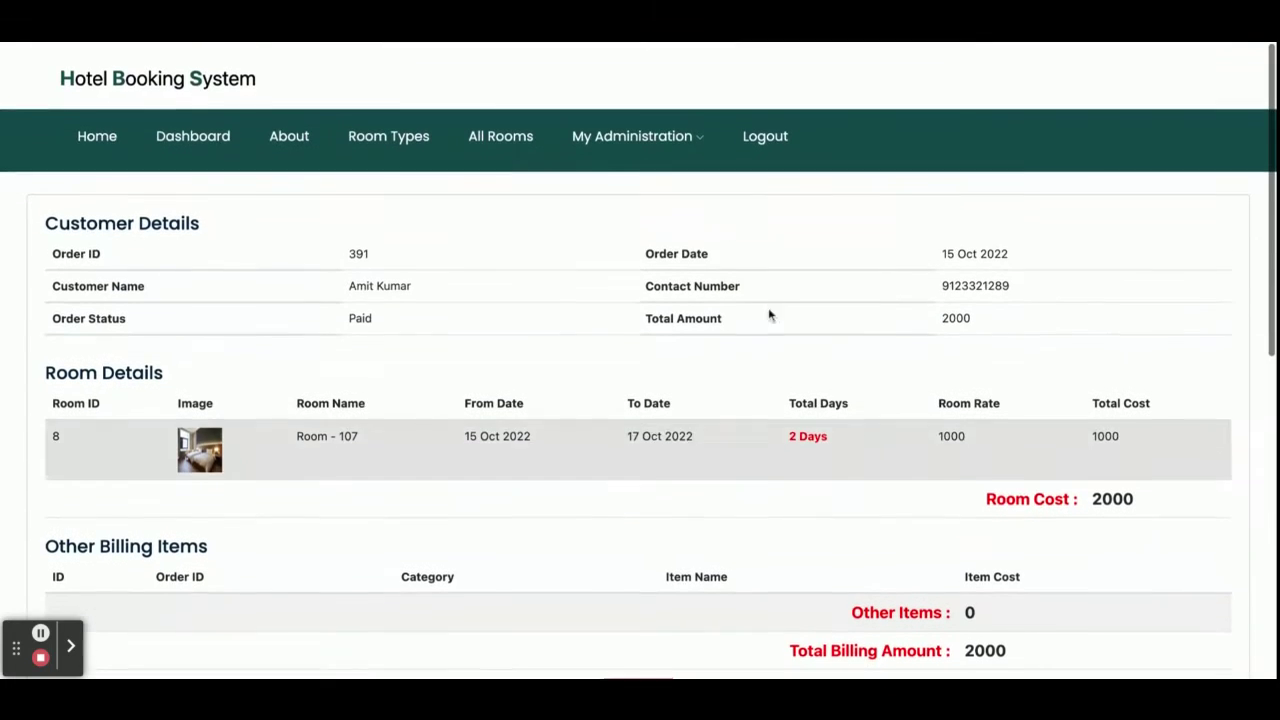
{"action": "left_click", "coordinate": [620, 131]}
{"action": "left_click", "coordinate": [634, 173]}
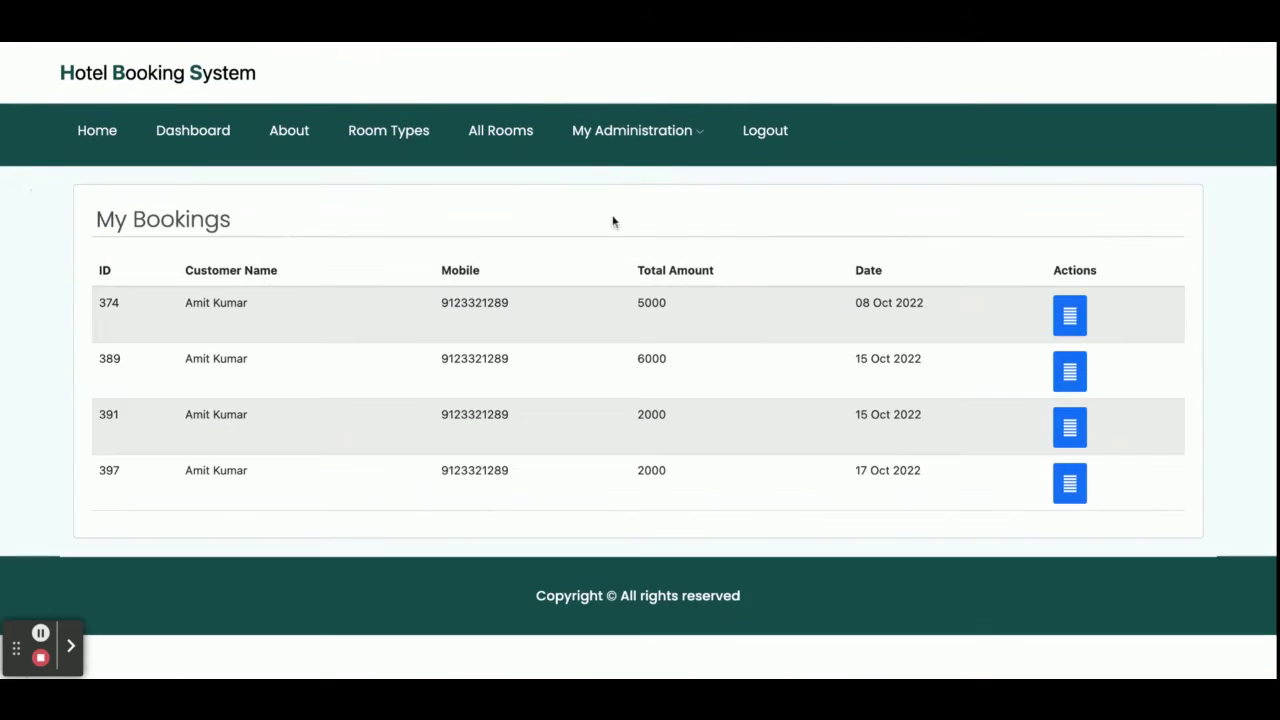
{"action": "double_click", "coordinate": [103, 474]}
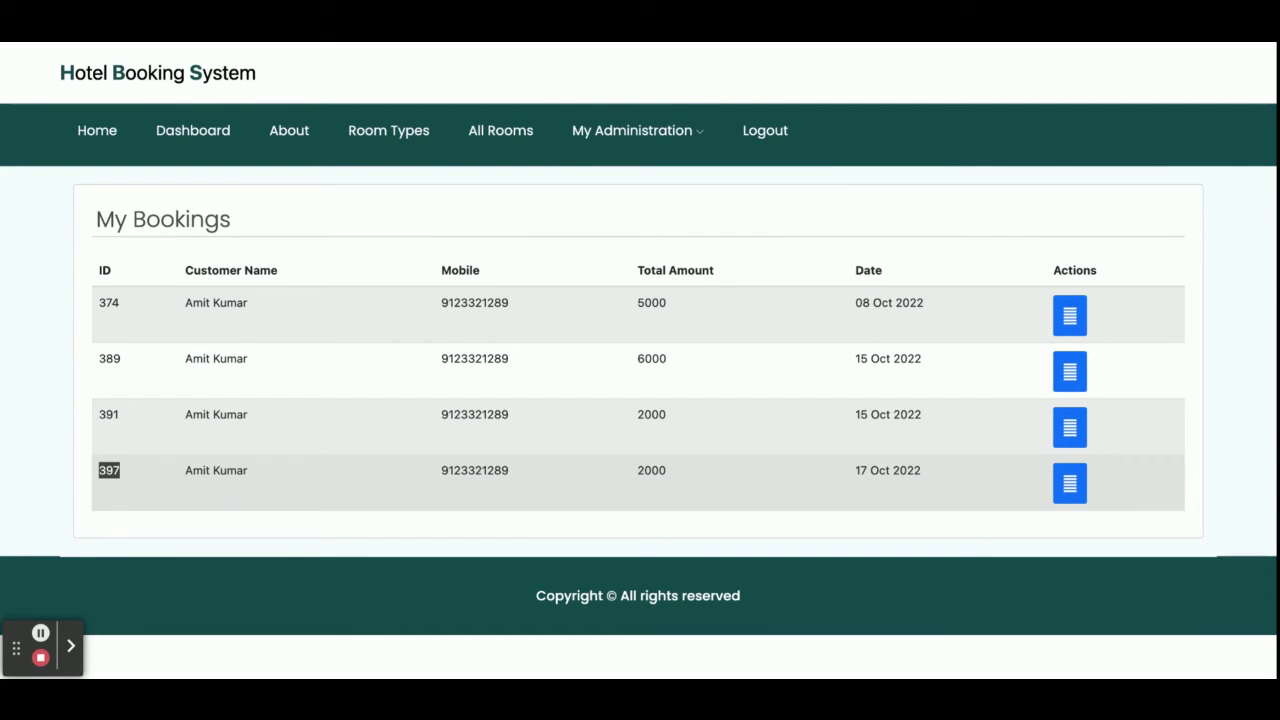
Open My Account and scroll through the saved User Registration details.
{"action": "mouse_move", "coordinate": [630, 132]}
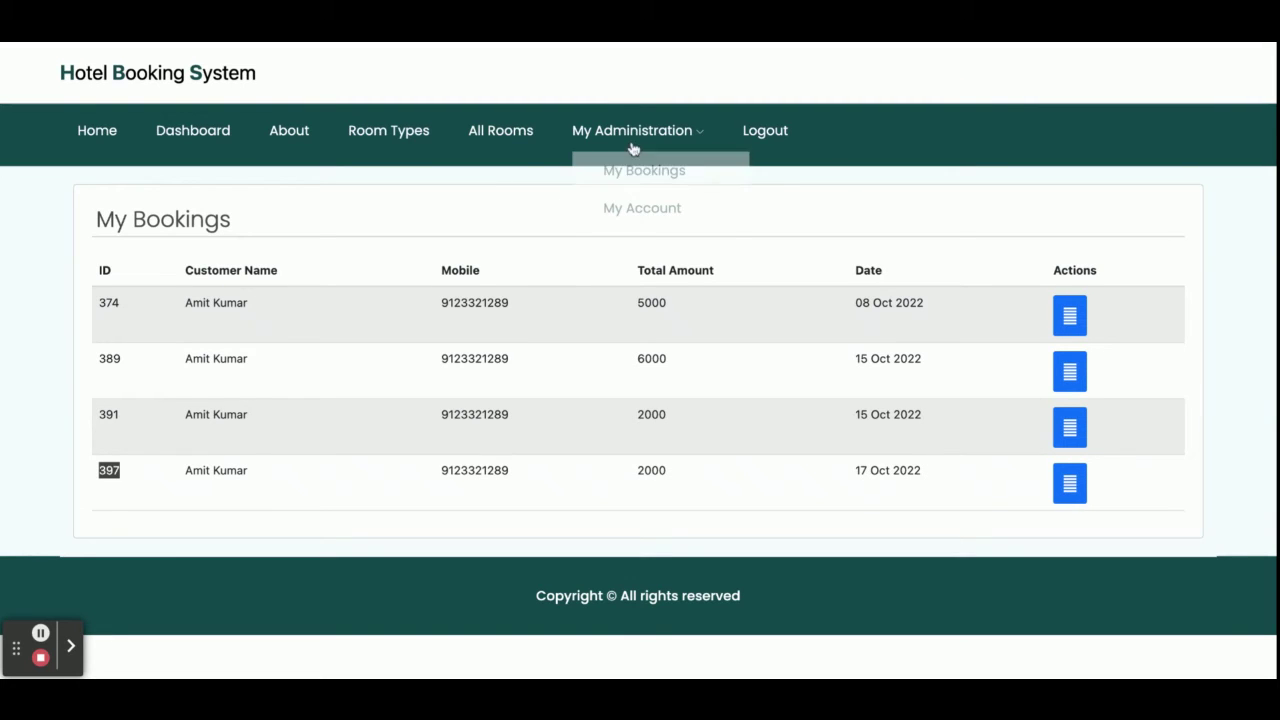
{"action": "left_click", "coordinate": [628, 204]}
{"action": "scroll", "coordinate": [526, 288], "scroll_direction": "down", "scroll_amount": 5}
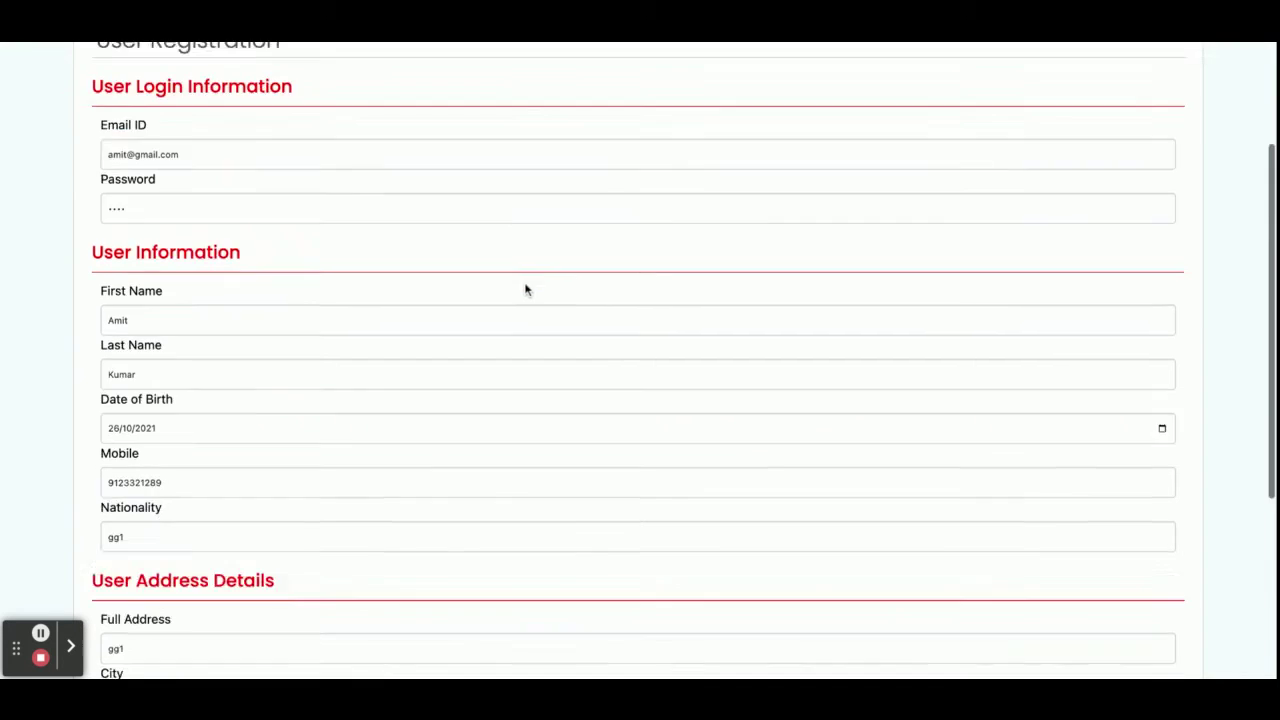
{"action": "scroll", "coordinate": [526, 290], "scroll_direction": "up", "scroll_amount": 3}
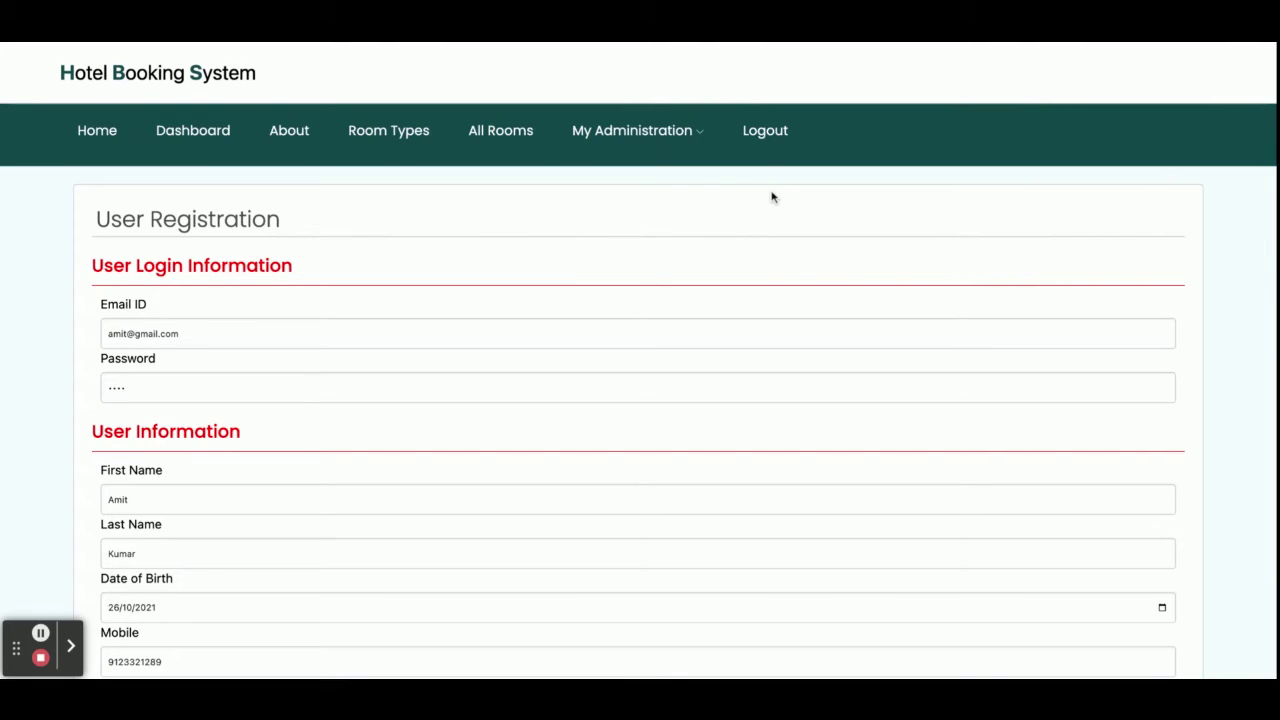
Log out, try Admin Login with the autofilled customer credentials, then clear the username.
{"action": "left_click", "coordinate": [774, 134]}
{"action": "left_click", "coordinate": [477, 132]}
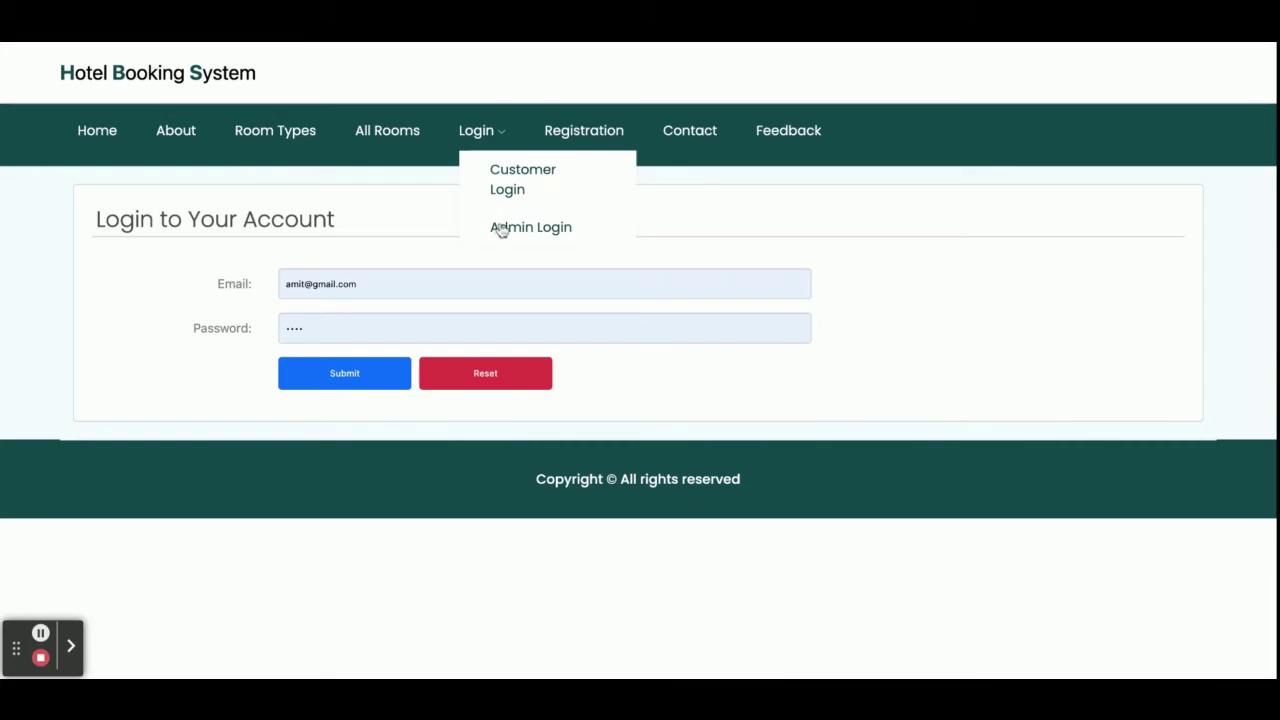
{"action": "left_click", "coordinate": [500, 228]}
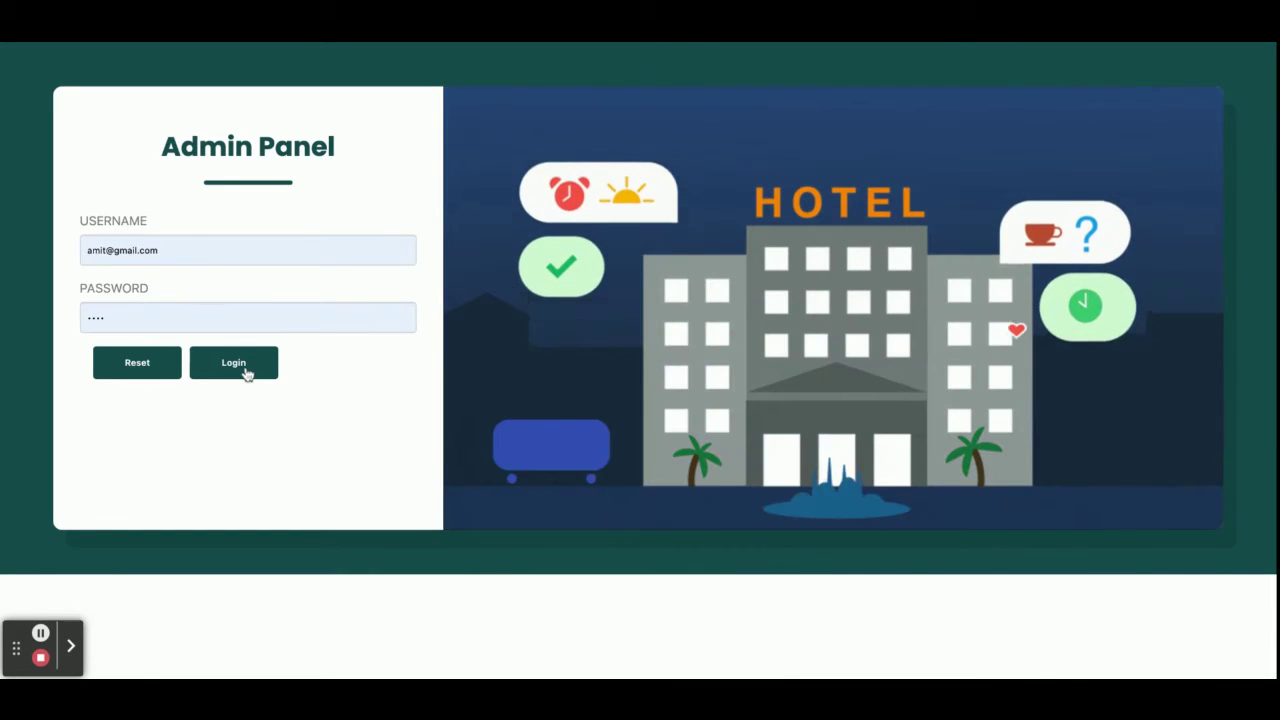
{"action": "left_click", "coordinate": [246, 371]}
{"action": "left_click", "coordinate": [149, 290]}
{"action": "key", "text": "ctrl+a"}
Sign in to the admin panel with username admin.
{"action": "type", "text": "admin"}
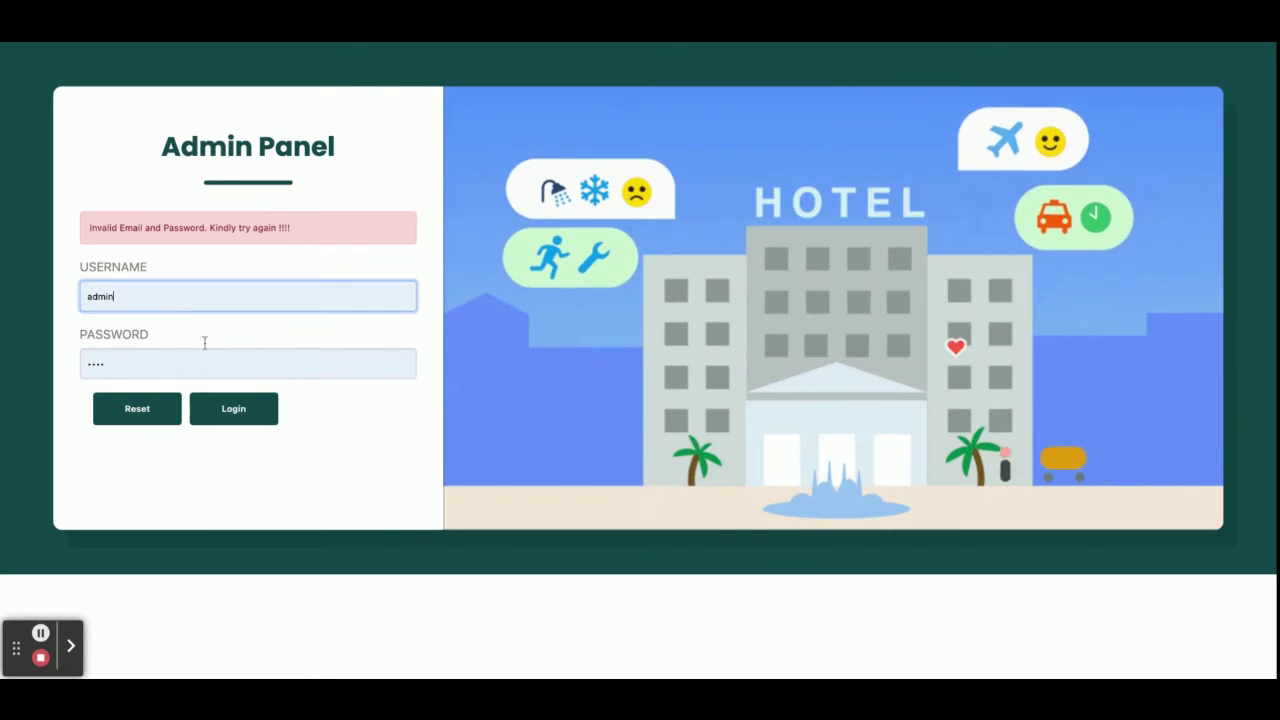
{"action": "left_click", "coordinate": [240, 416]}
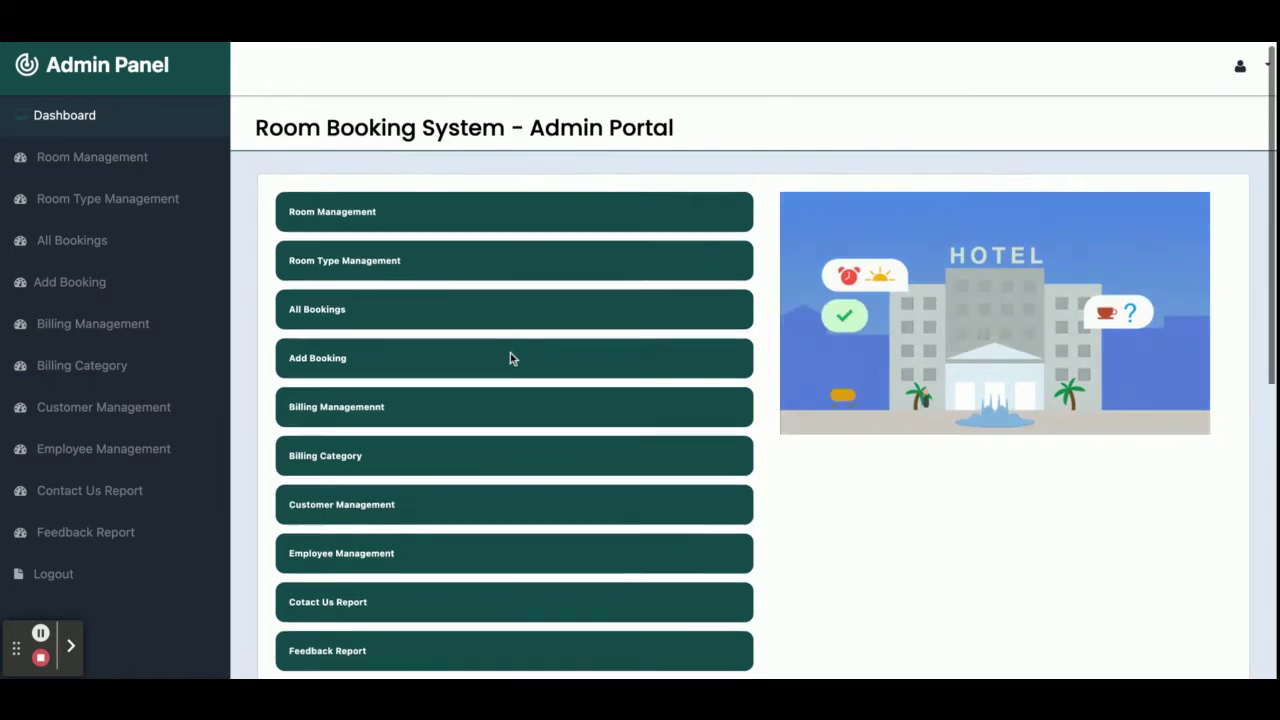
{"action": "scroll", "coordinate": [510, 353], "scroll_direction": "down", "scroll_amount": 3}
{"action": "scroll", "coordinate": [510, 353], "scroll_direction": "up", "scroll_amount": 3}
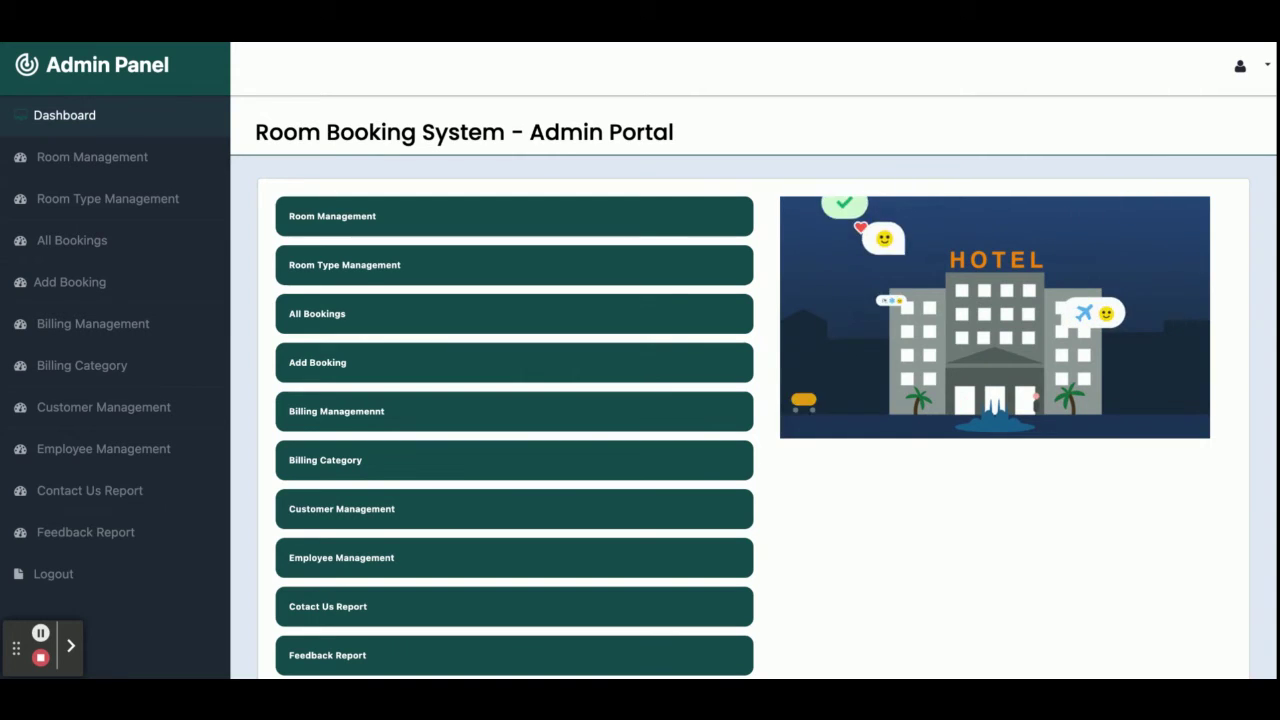
Open the All Room Report and scroll through the room list.
{"action": "left_click", "coordinate": [111, 174]}
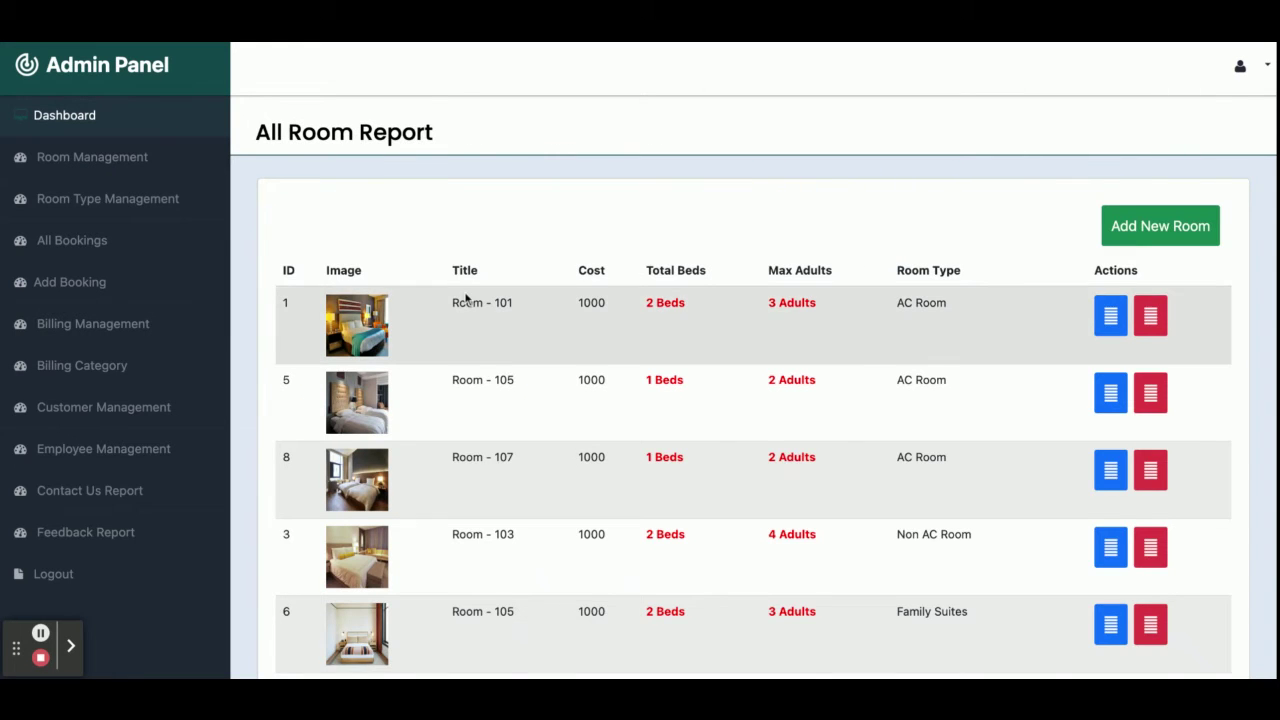
{"action": "scroll", "coordinate": [466, 297], "scroll_direction": "down", "scroll_amount": 3}
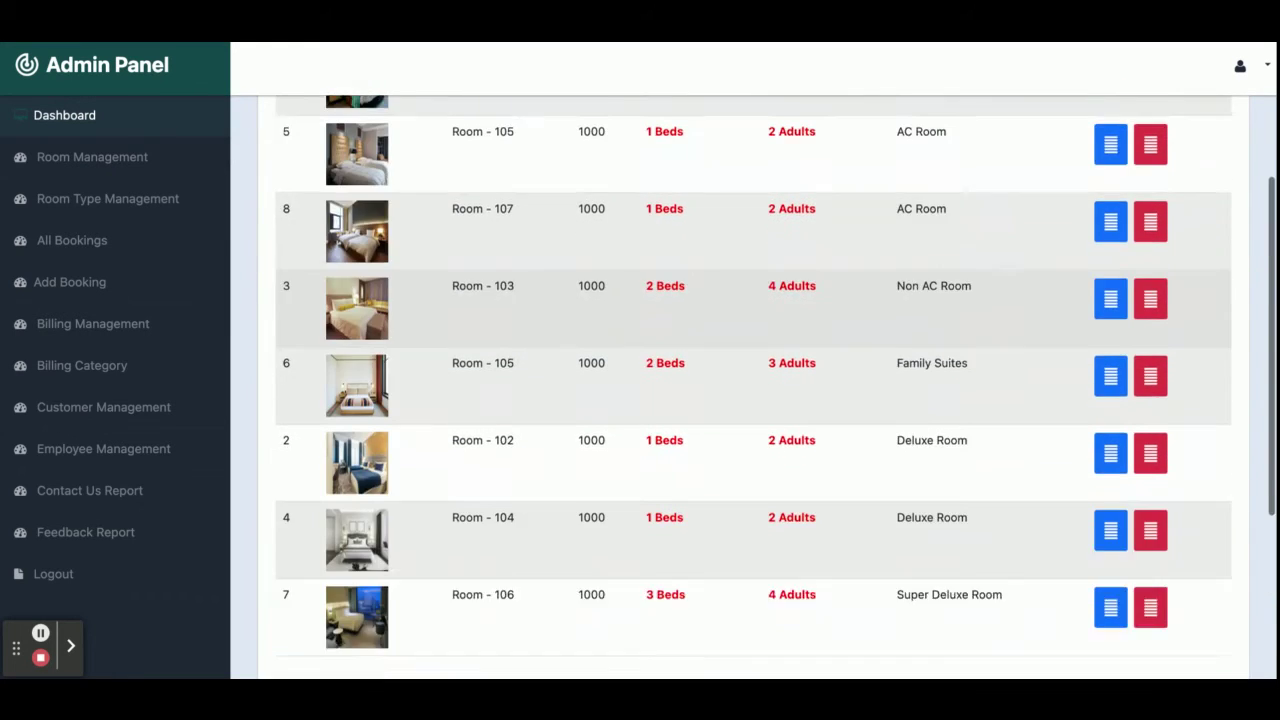
{"action": "scroll", "coordinate": [466, 294], "scroll_direction": "up", "scroll_amount": 1}
{"action": "scroll", "coordinate": [750, 390], "scroll_direction": "up", "scroll_amount": 2}
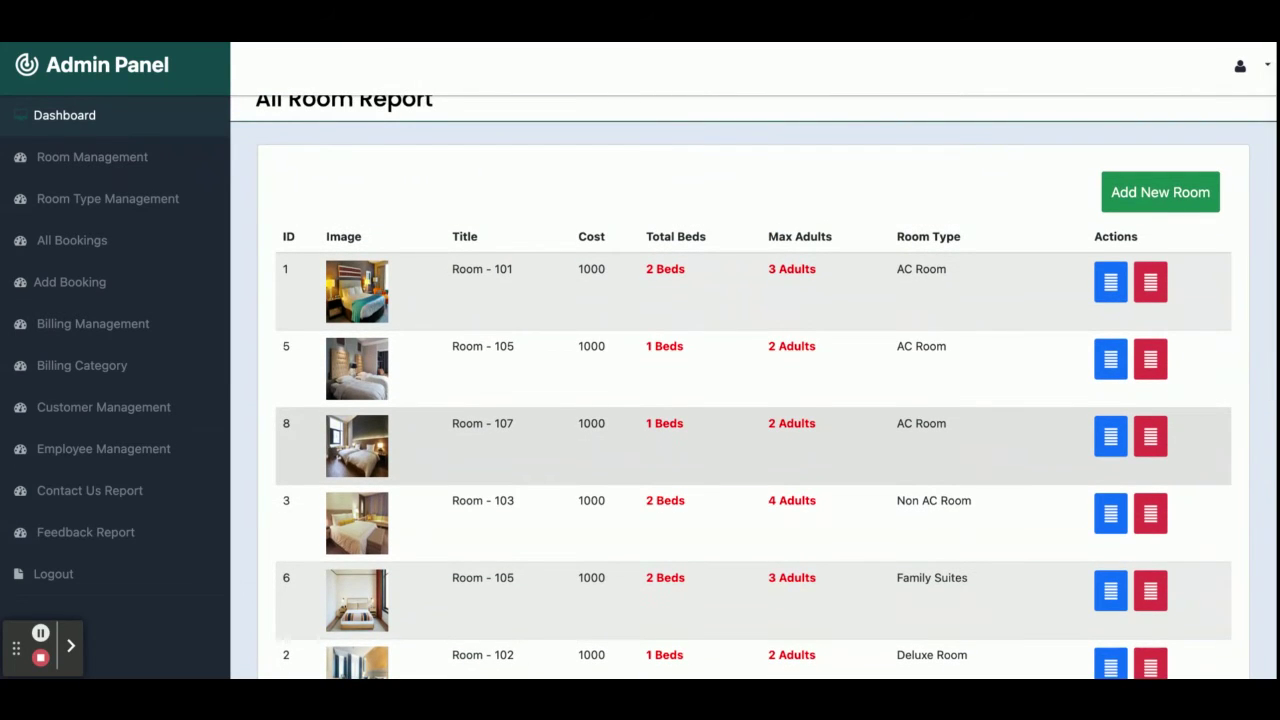
{"action": "scroll", "coordinate": [750, 390], "scroll_direction": "down", "scroll_amount": 3}
{"action": "scroll", "coordinate": [750, 390], "scroll_direction": "up", "scroll_amount": 3}
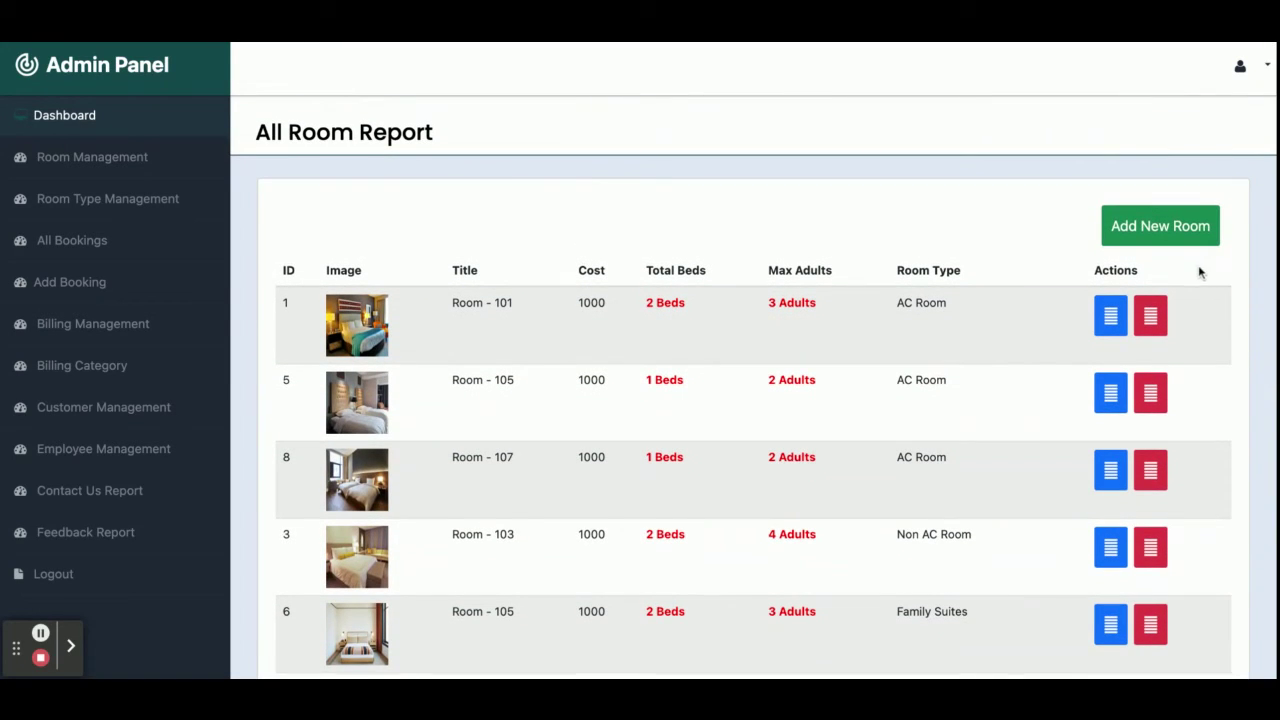
Review the empty Add New Room form, then open the All Room Type Report.
{"action": "left_click", "coordinate": [1192, 228]}
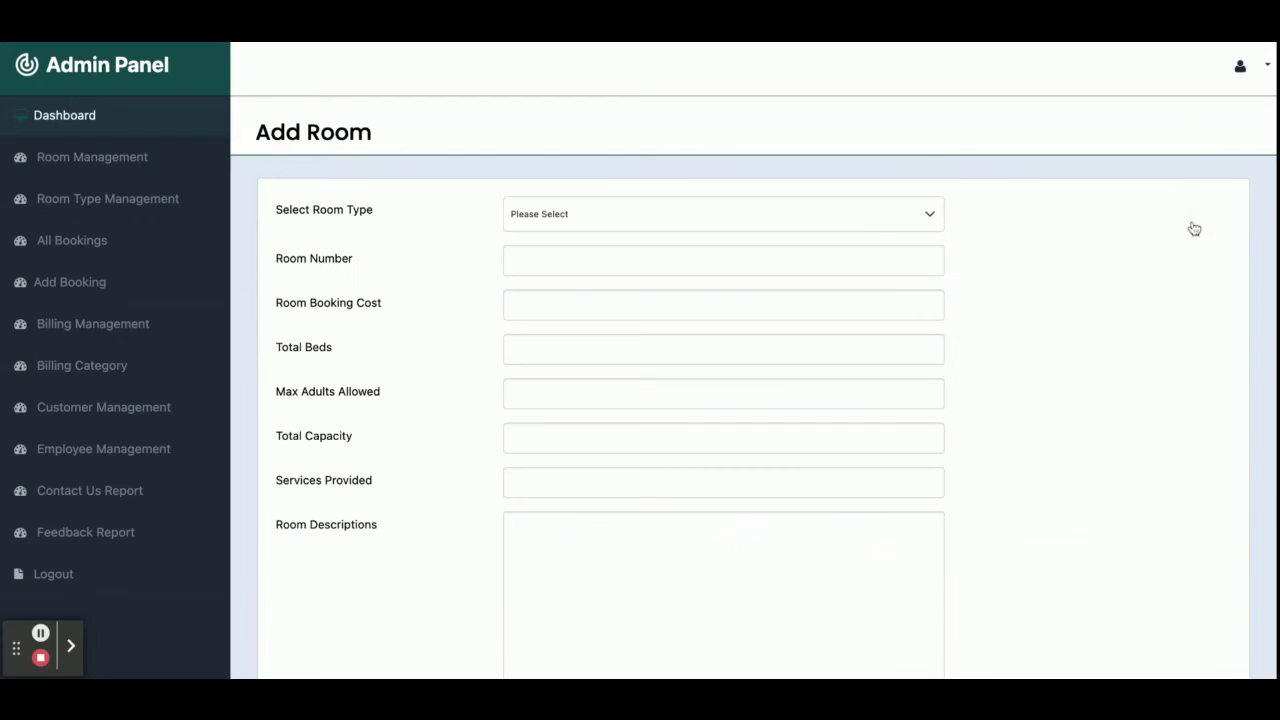
{"action": "left_click", "coordinate": [615, 220]}
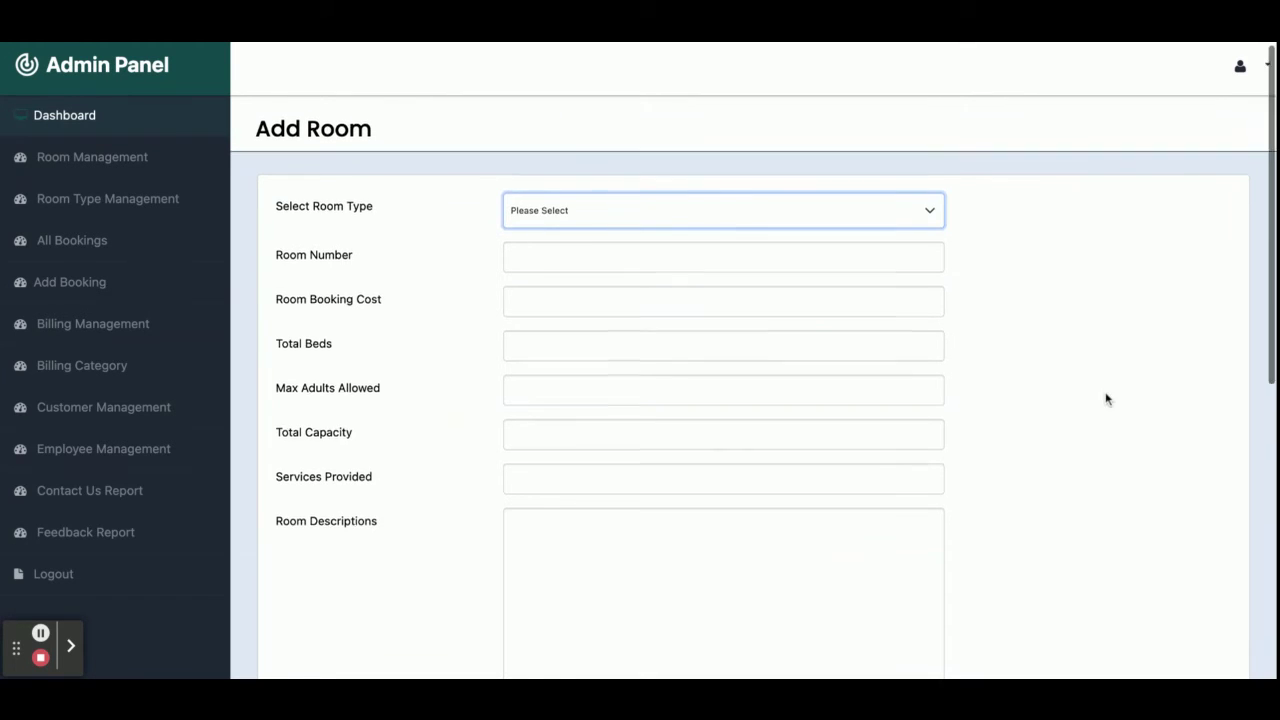
{"action": "scroll", "coordinate": [1106, 398], "scroll_direction": "down", "scroll_amount": 3}
{"action": "scroll", "coordinate": [1106, 398], "scroll_direction": "up", "scroll_amount": 3}
{"action": "scroll", "coordinate": [1106, 398], "scroll_direction": "down", "scroll_amount": 3}
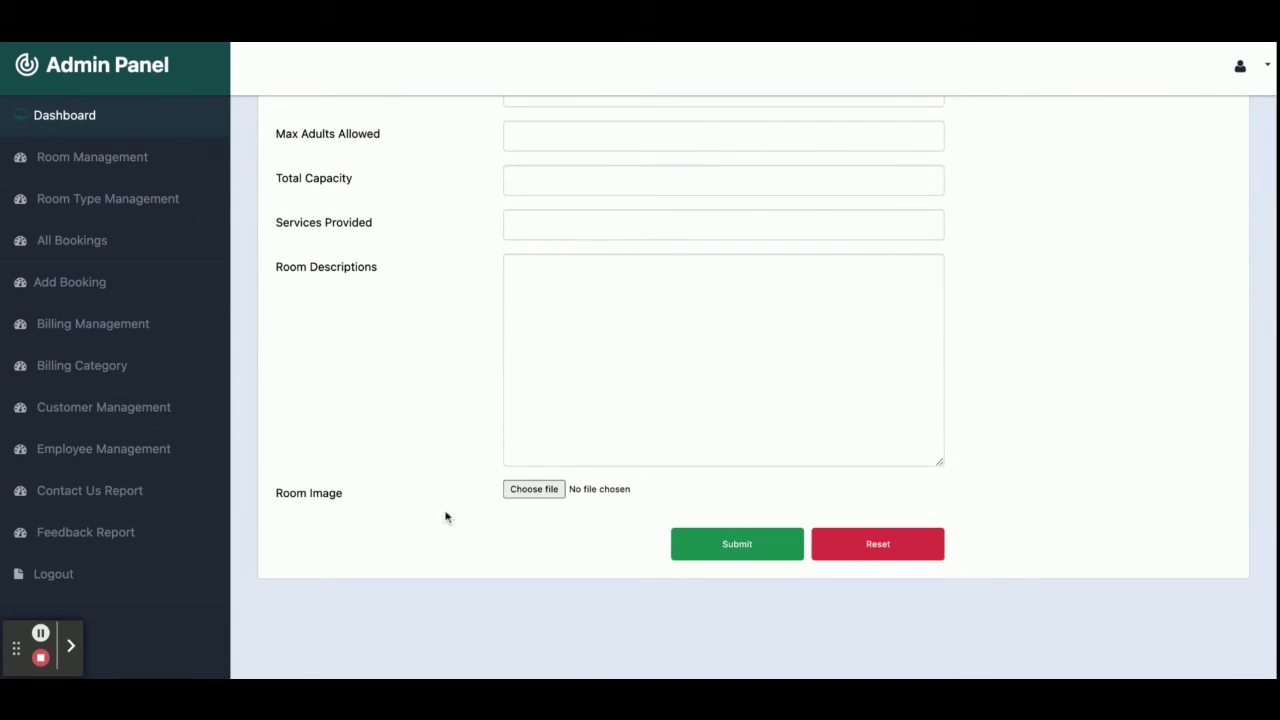
{"action": "scroll", "coordinate": [544, 508], "scroll_direction": "up", "scroll_amount": 5}
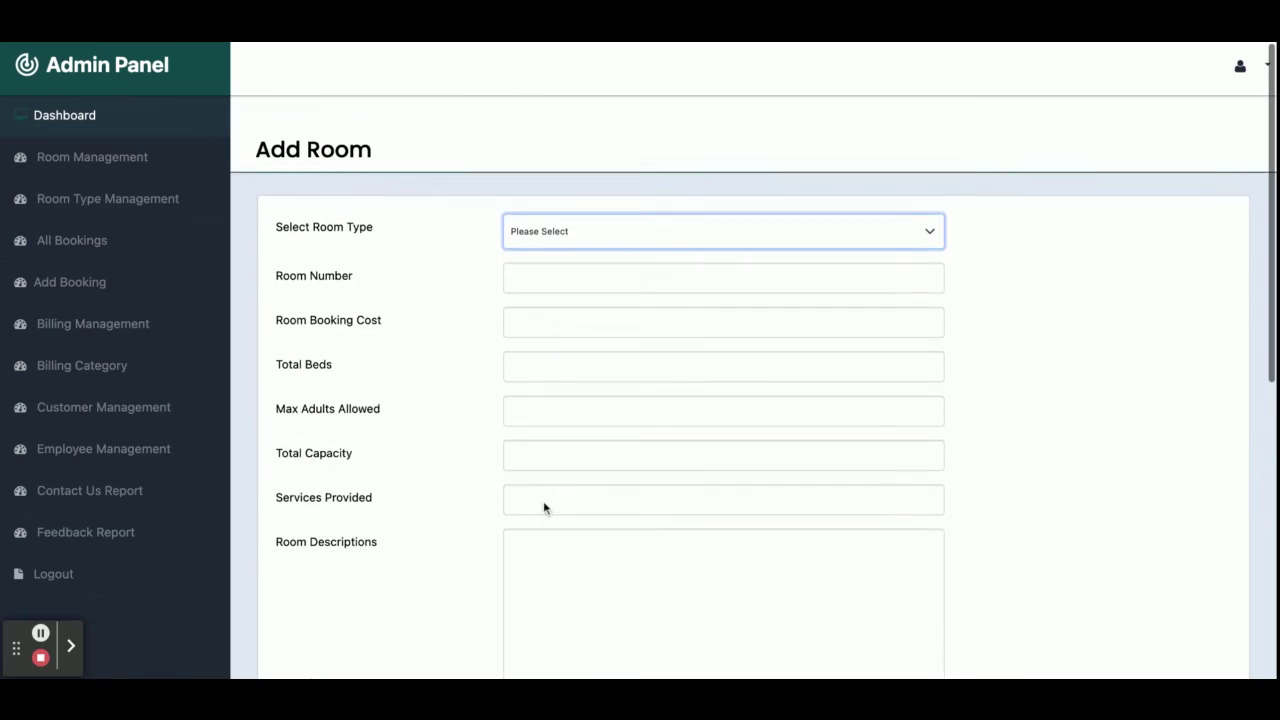
{"action": "left_click", "coordinate": [101, 204]}
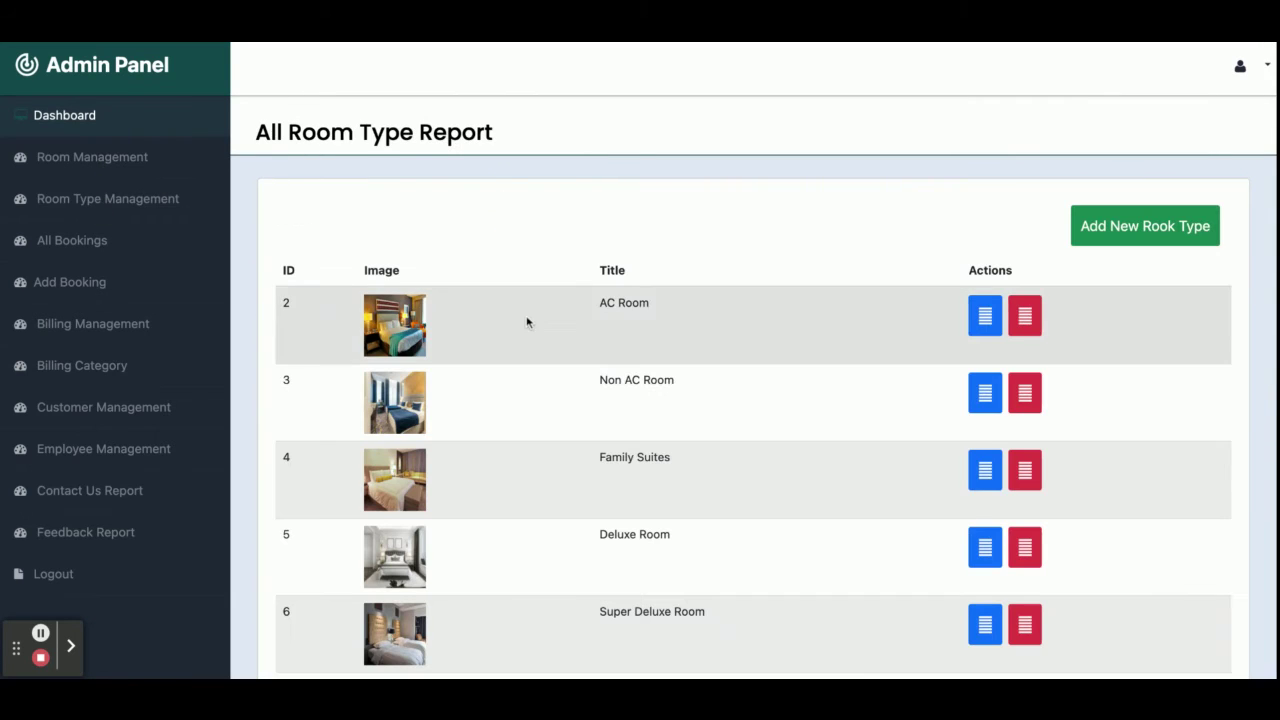
Open All Bookings and scroll through the booking list.
{"action": "scroll", "coordinate": [697, 403], "scroll_direction": "down", "scroll_amount": 1}
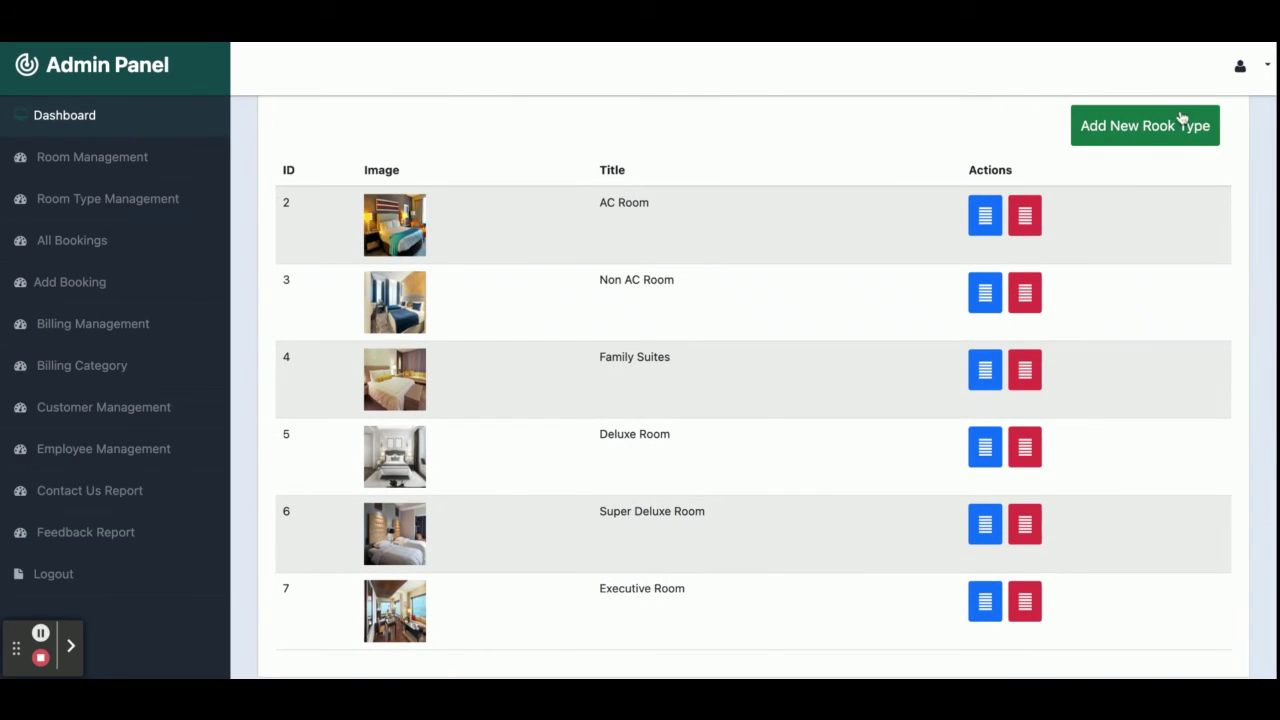
{"action": "left_click", "coordinate": [87, 245]}
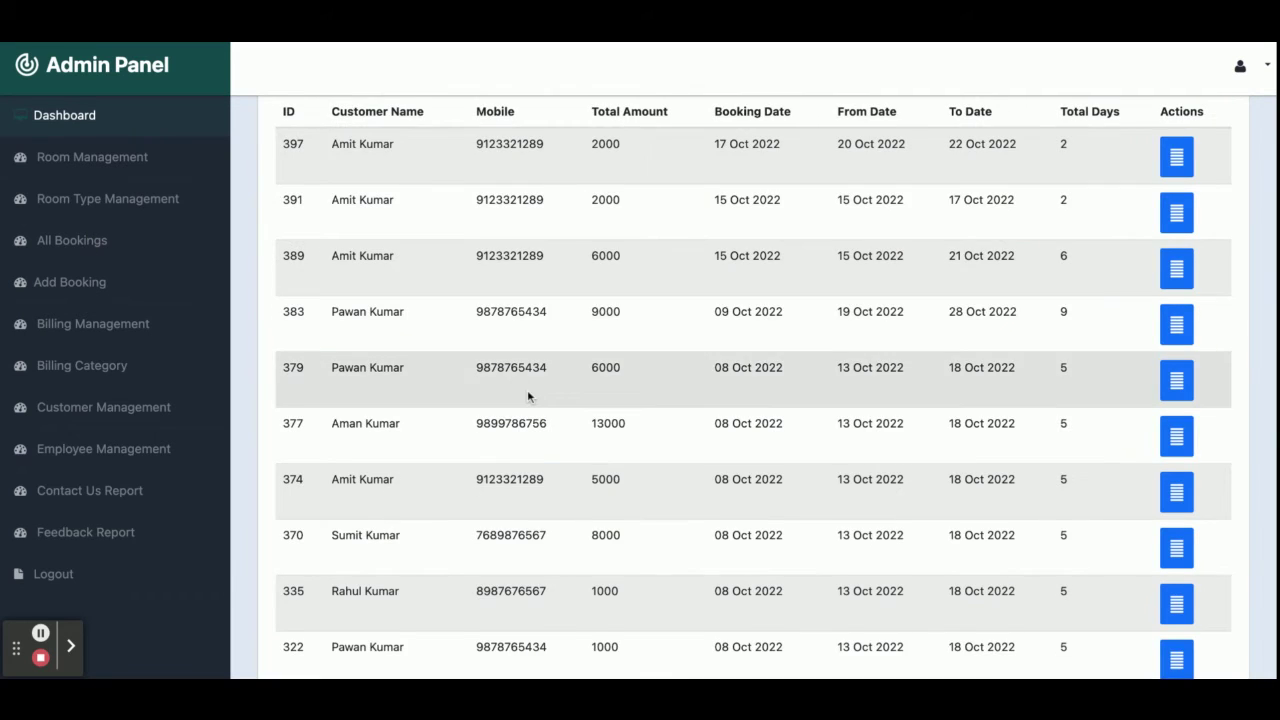
{"action": "scroll", "coordinate": [528, 396], "scroll_direction": "down", "scroll_amount": 3}
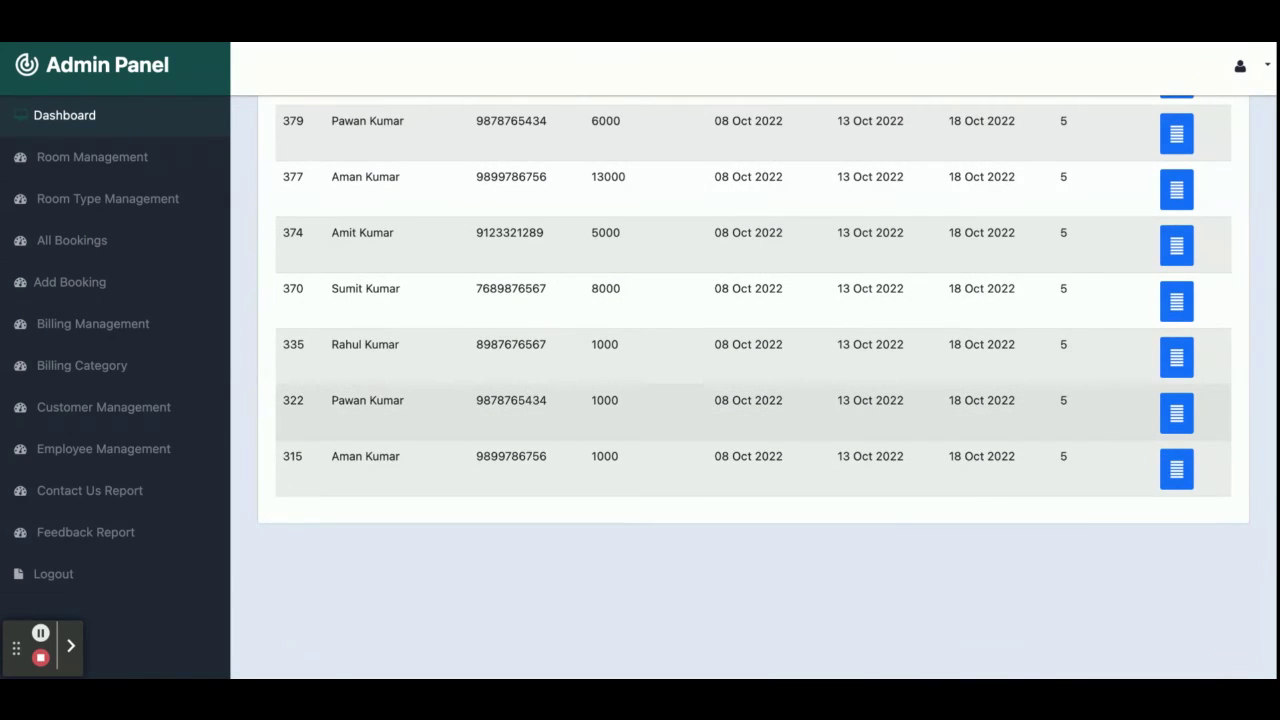
{"action": "scroll", "coordinate": [517, 391], "scroll_direction": "up", "scroll_amount": 4}
View the details of order 397, then start a new Room Booking Form.
{"action": "double_click", "coordinate": [291, 249]}
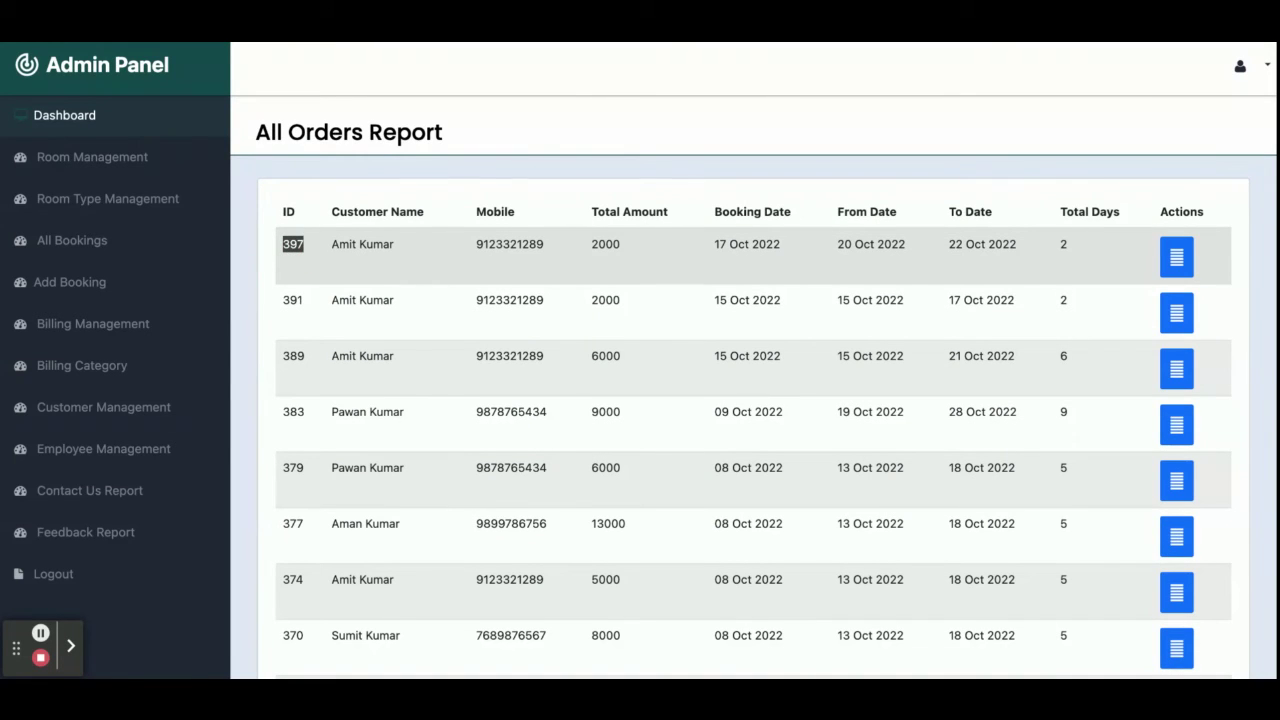
{"action": "left_click", "coordinate": [1177, 257]}
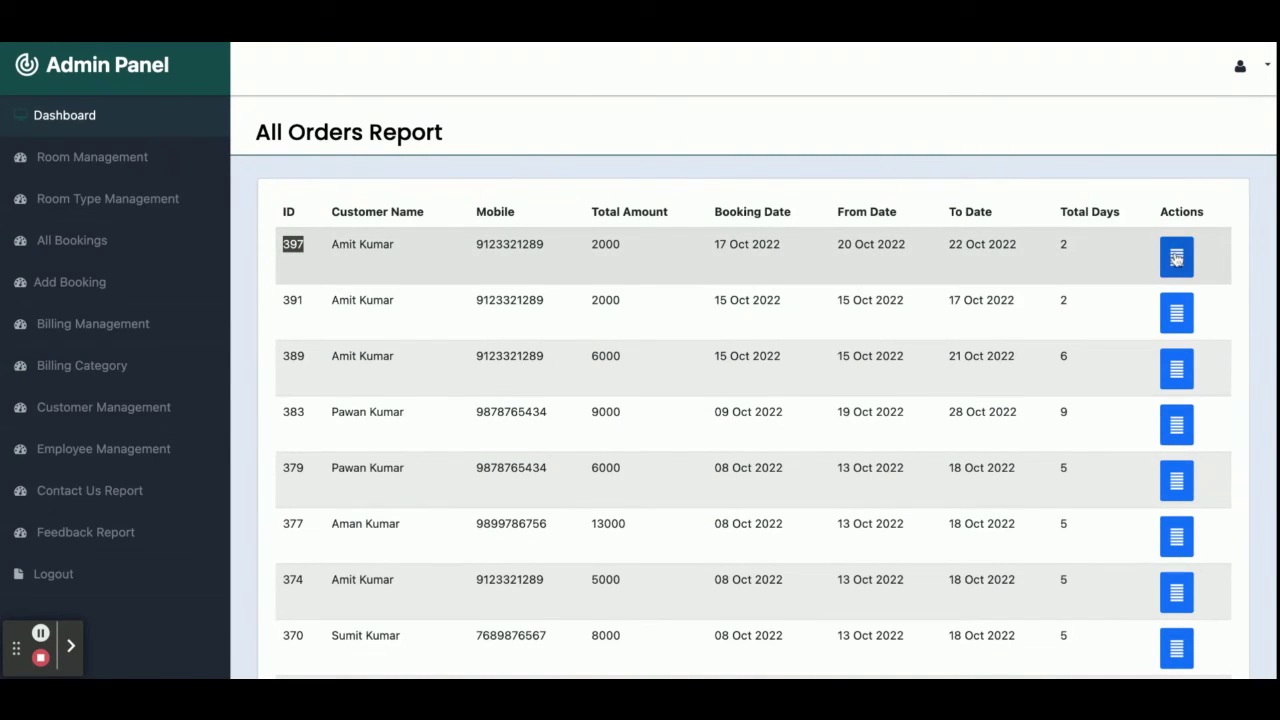
{"action": "scroll", "coordinate": [820, 285], "scroll_direction": "down", "scroll_amount": 2}
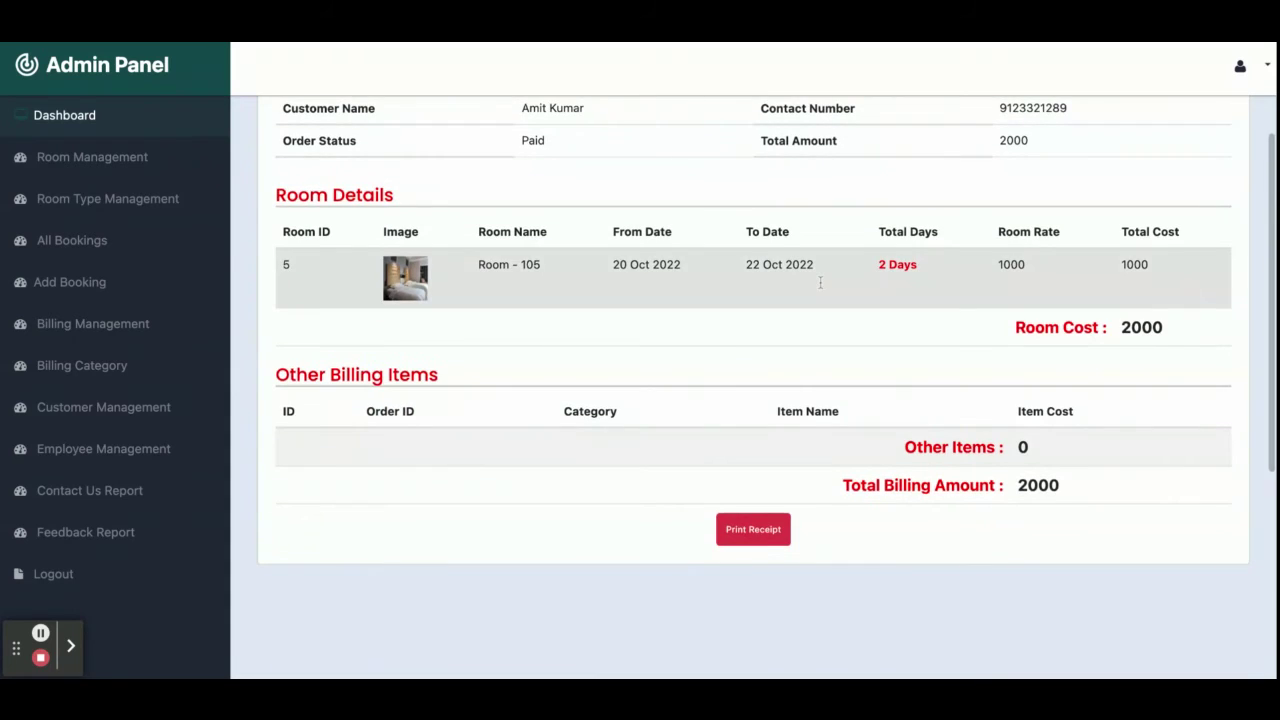
{"action": "scroll", "coordinate": [820, 288], "scroll_direction": "up", "scroll_amount": 3}
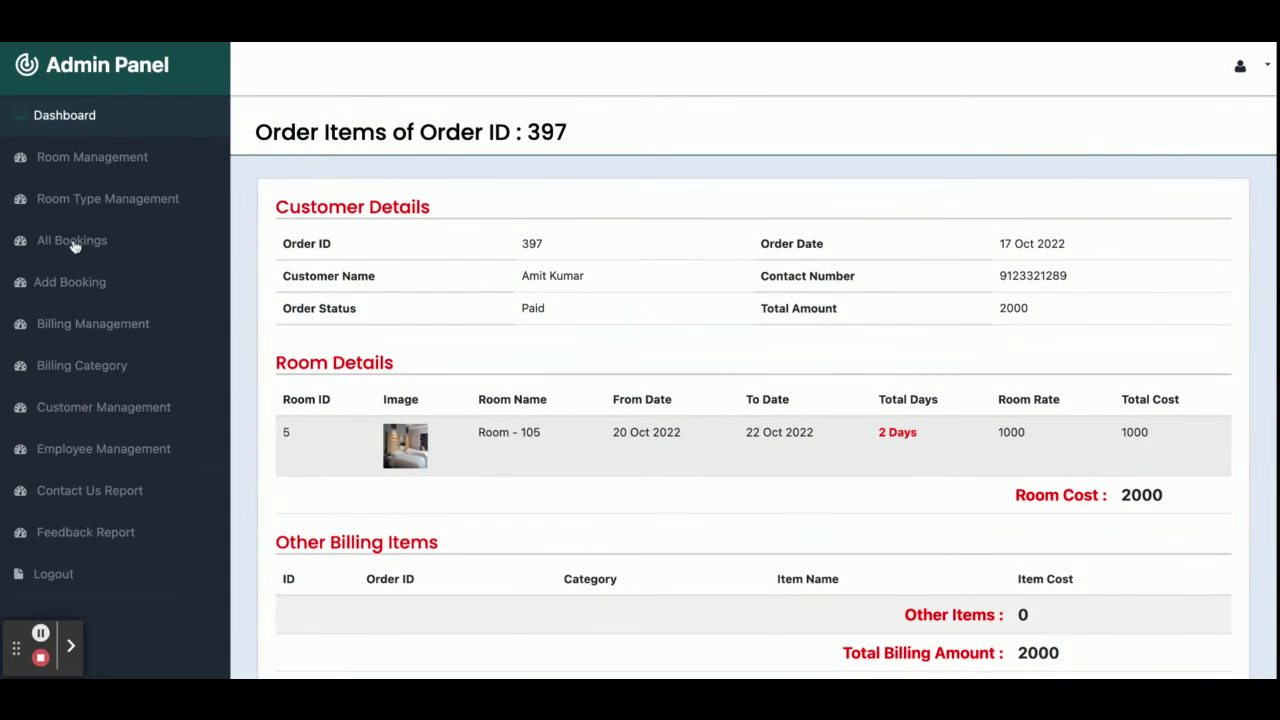
{"action": "left_click", "coordinate": [75, 243]}
{"action": "left_click", "coordinate": [83, 286]}
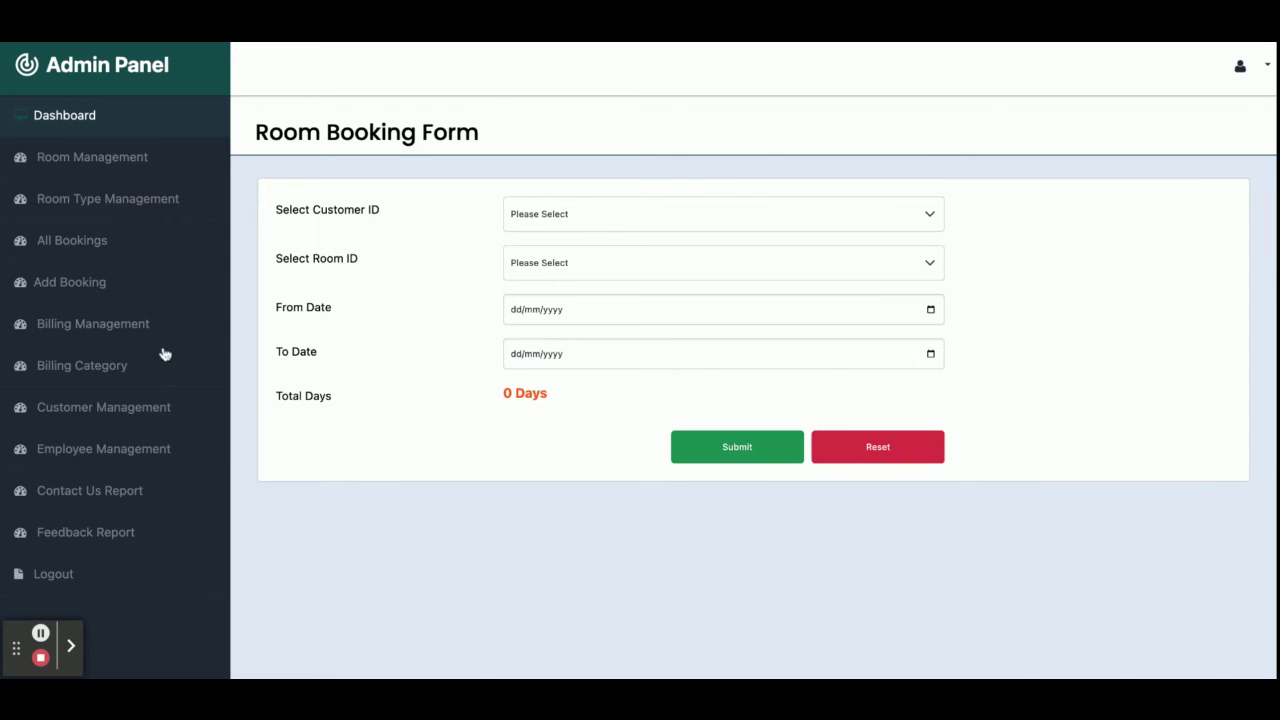
Start a new billing item for order 397 in the Food Items category.
{"action": "left_click", "coordinate": [142, 325]}
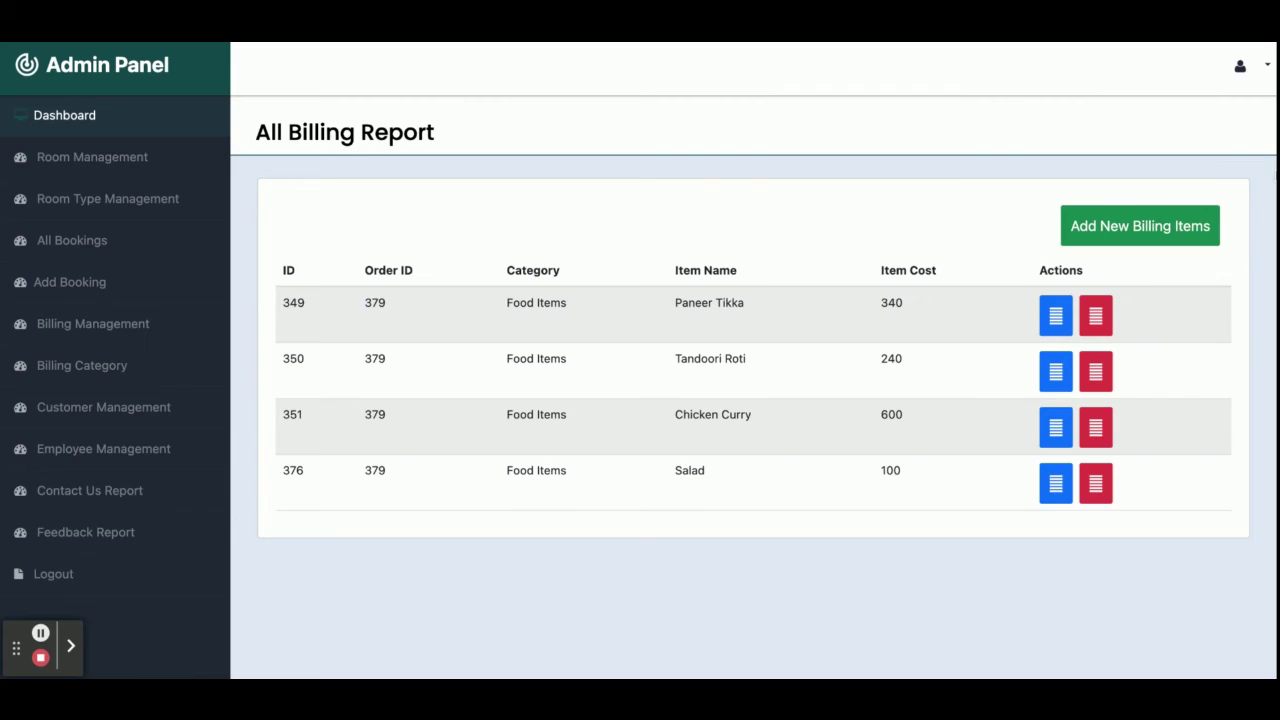
{"action": "left_click", "coordinate": [1131, 224]}
{"action": "left_click", "coordinate": [665, 212]}
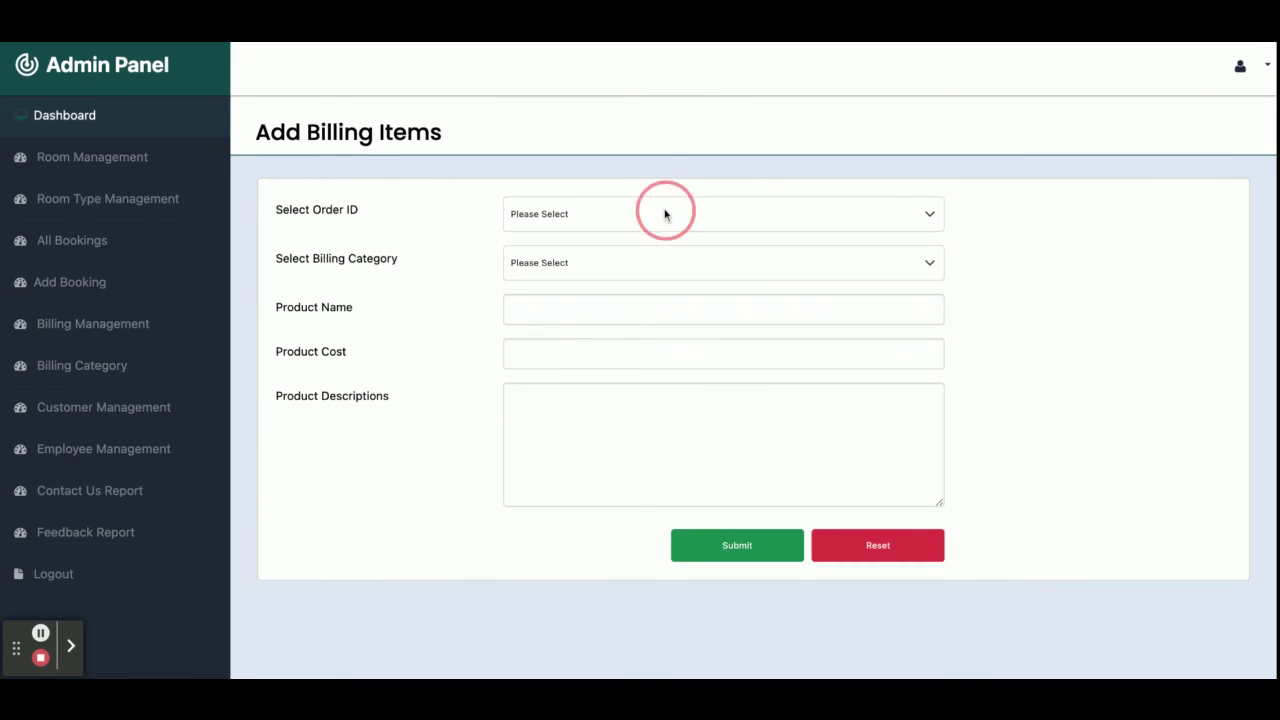
{"action": "left_click", "coordinate": [645, 296]}
{"action": "left_click", "coordinate": [671, 279]}
{"action": "left_click", "coordinate": [571, 306]}
Save the item as Paneer Butter costing 200 with a description, then edit Salad.
{"action": "left_click", "coordinate": [571, 307]}
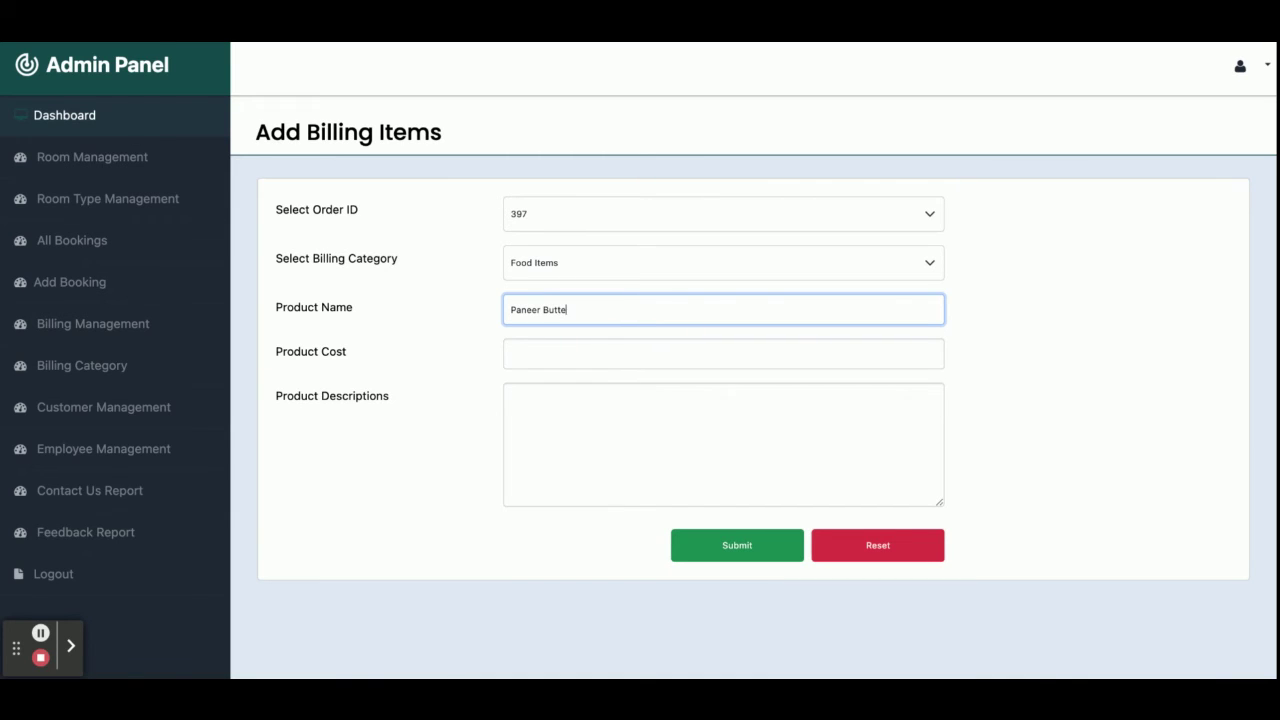
{"action": "left_click", "coordinate": [723, 353]}
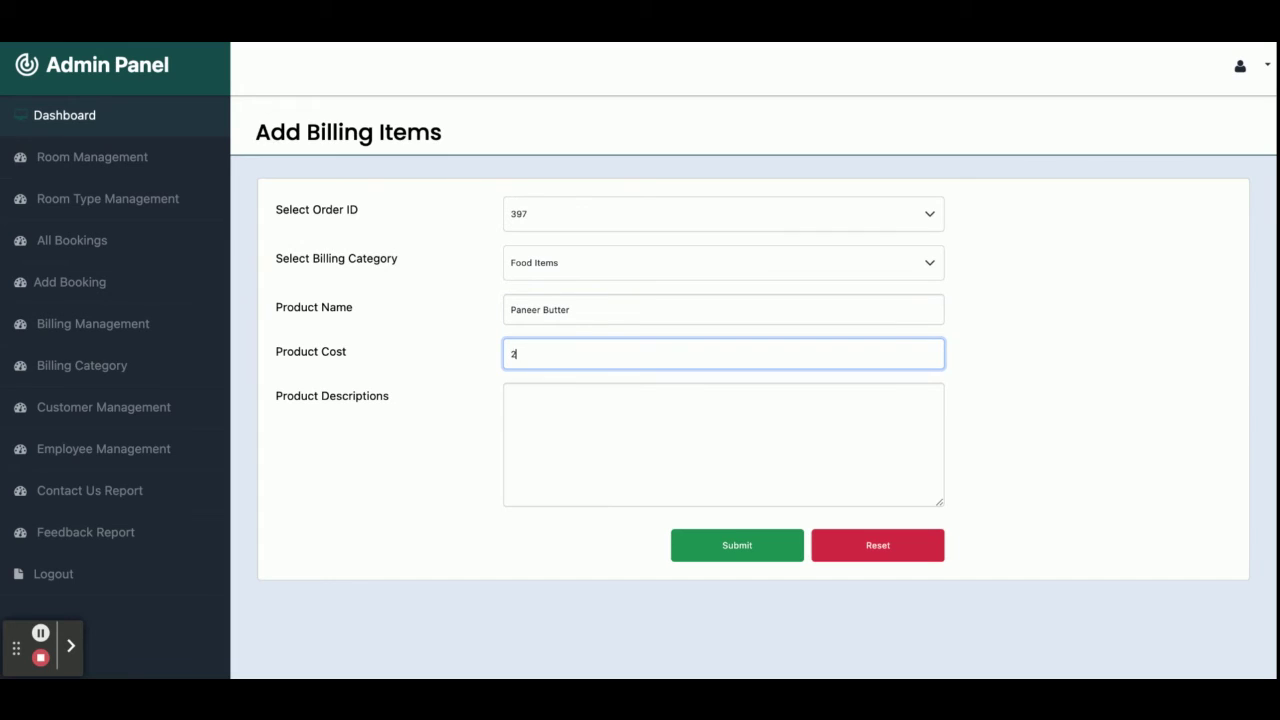
{"action": "type", "text": "200"}
{"action": "left_click", "coordinate": [511, 394]}
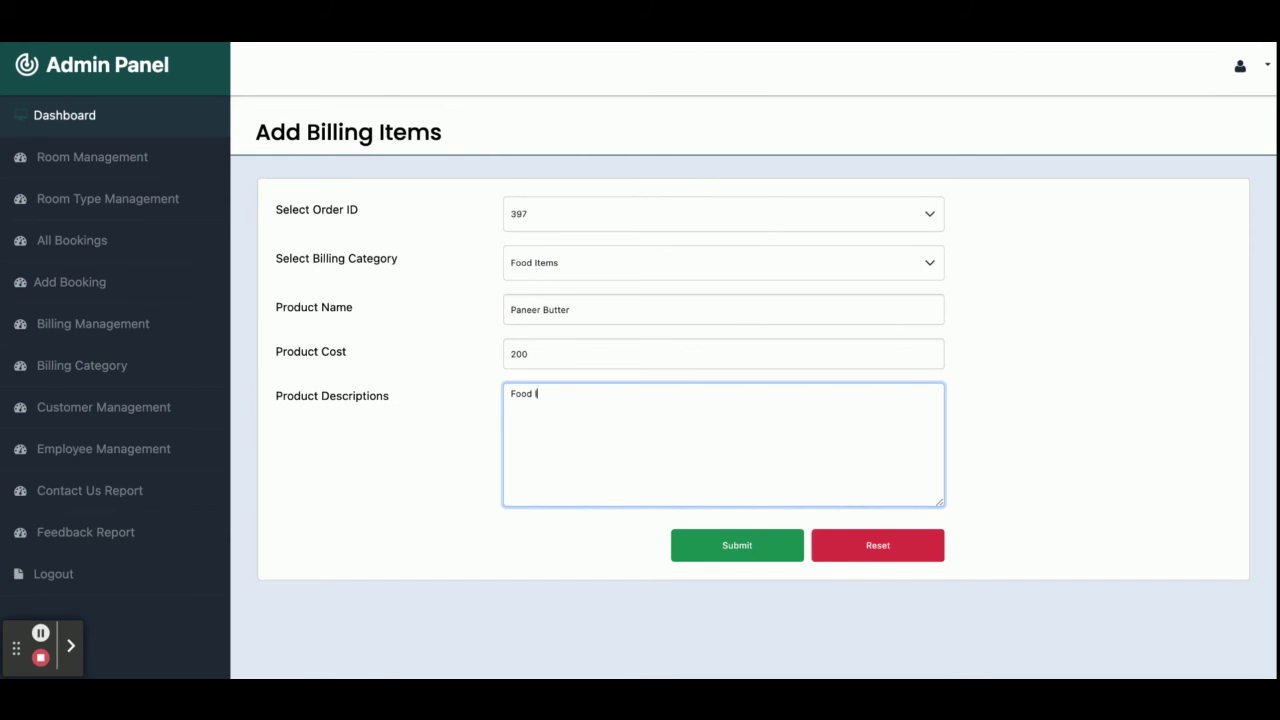
{"action": "left_click", "coordinate": [718, 558]}
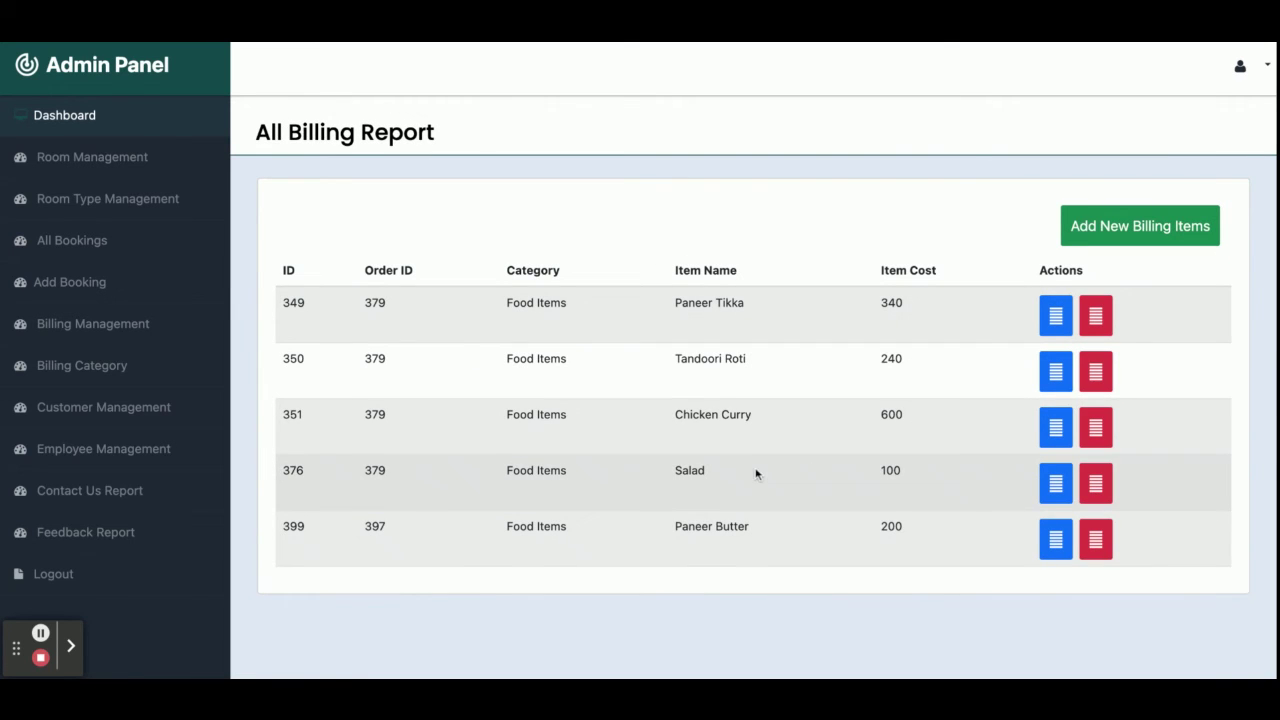
{"action": "left_click", "coordinate": [1056, 483]}
Change the order ID to 397 on Salad, Chicken Curry and Tandoori Roti, saving each.
{"action": "left_click", "coordinate": [690, 212]}
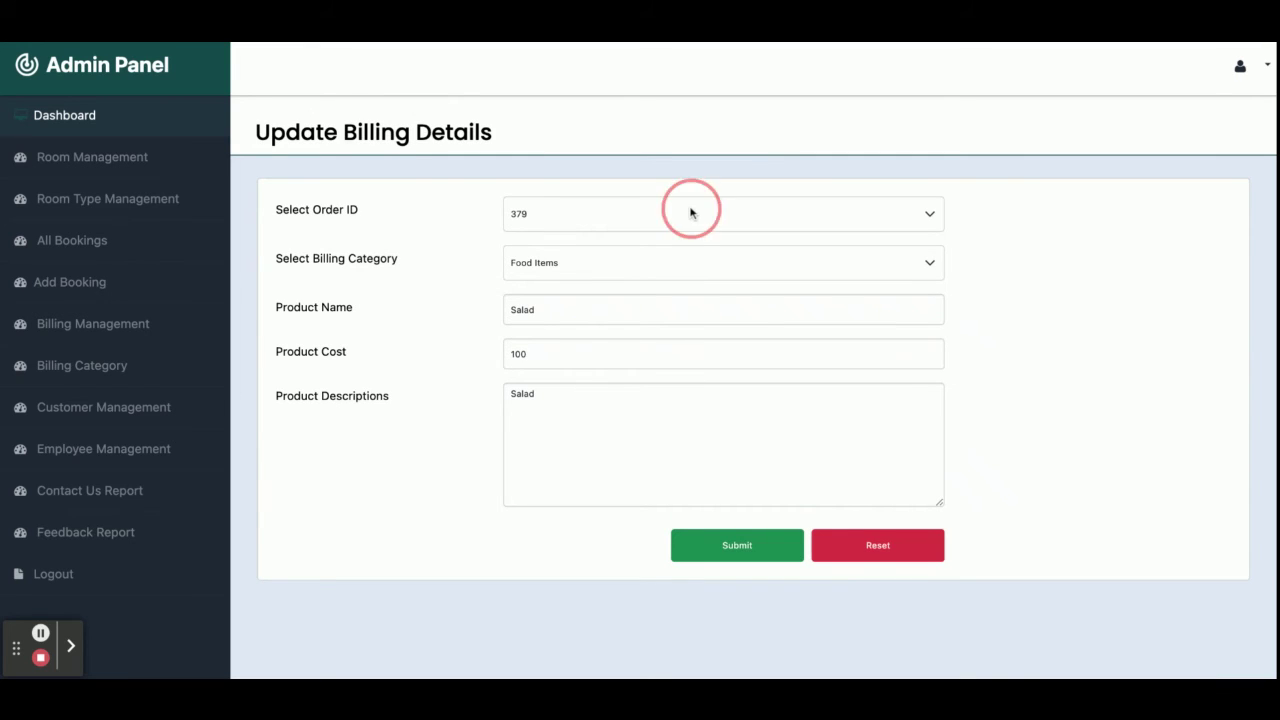
{"action": "left_click", "coordinate": [760, 550]}
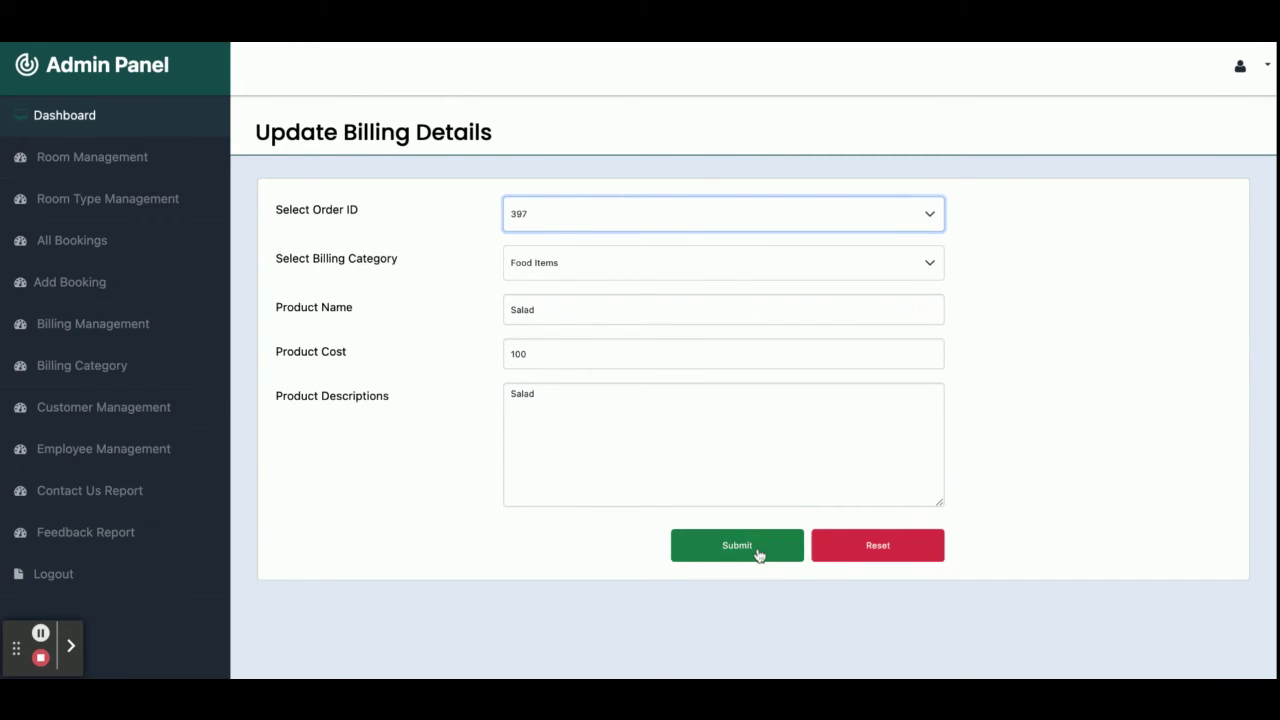
{"action": "left_click", "coordinate": [1056, 427]}
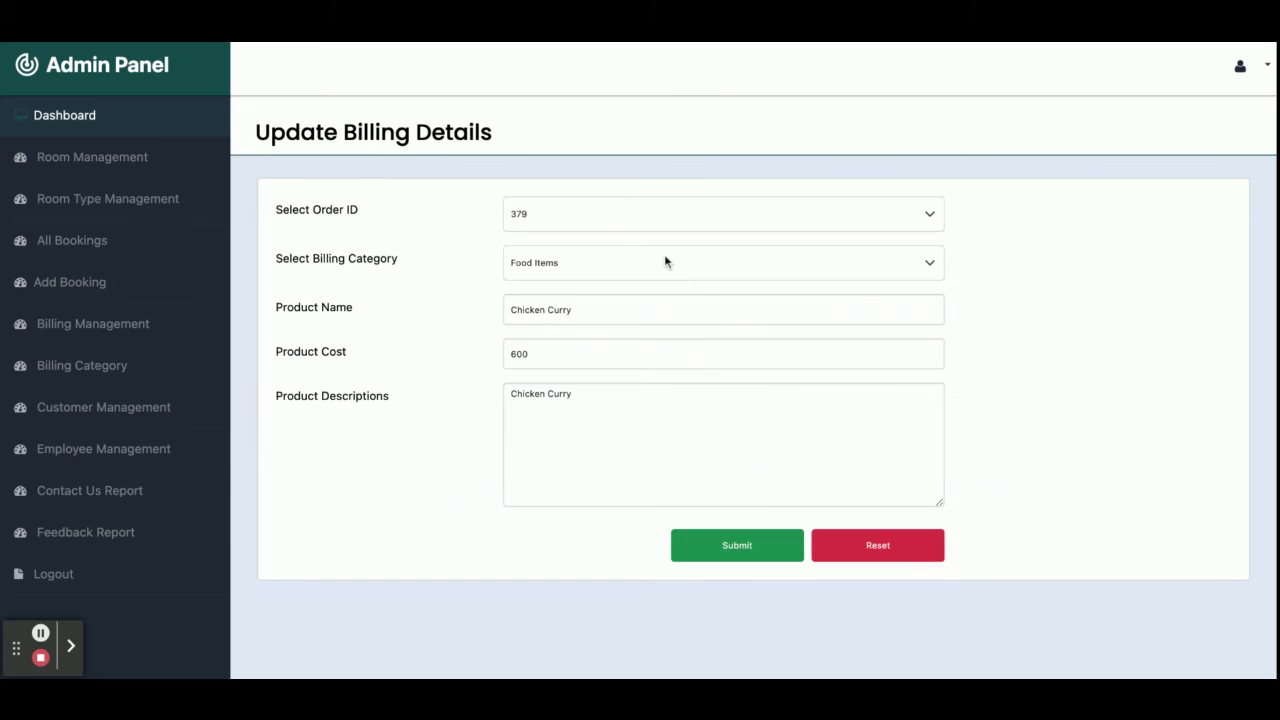
{"action": "left_click", "coordinate": [597, 213]}
{"action": "left_click", "coordinate": [737, 552]}
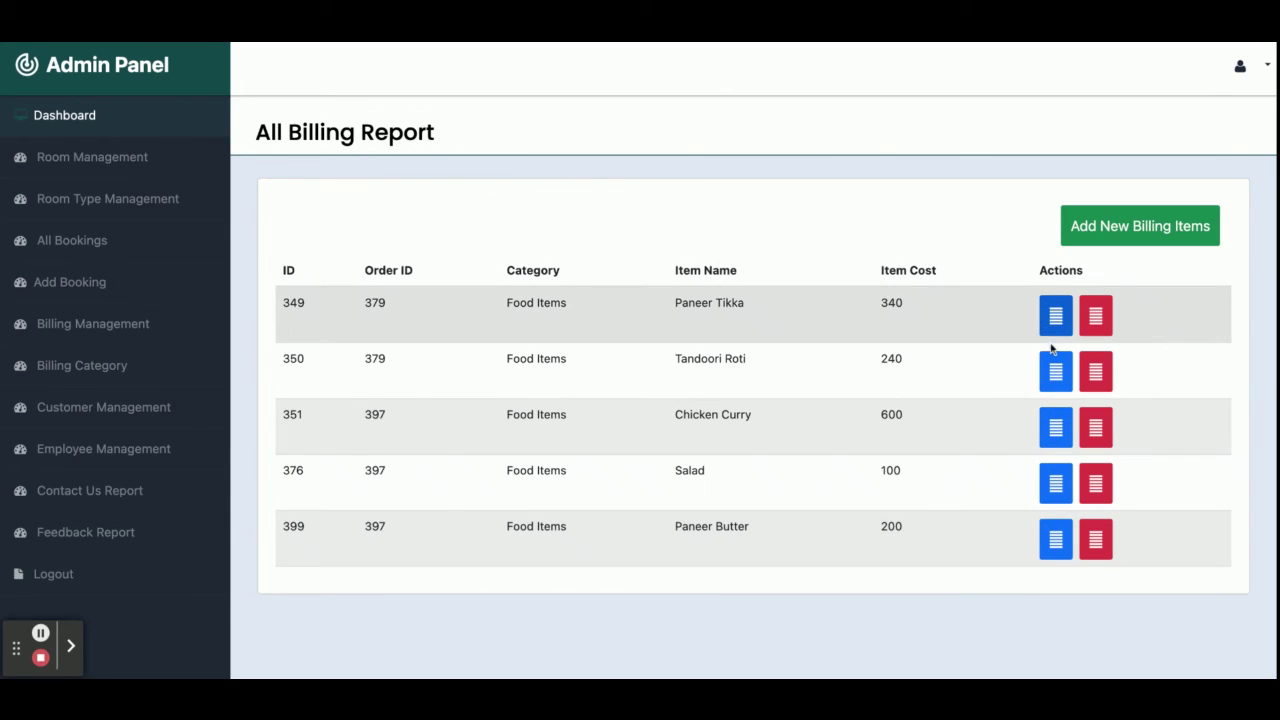
{"action": "left_click", "coordinate": [1056, 368]}
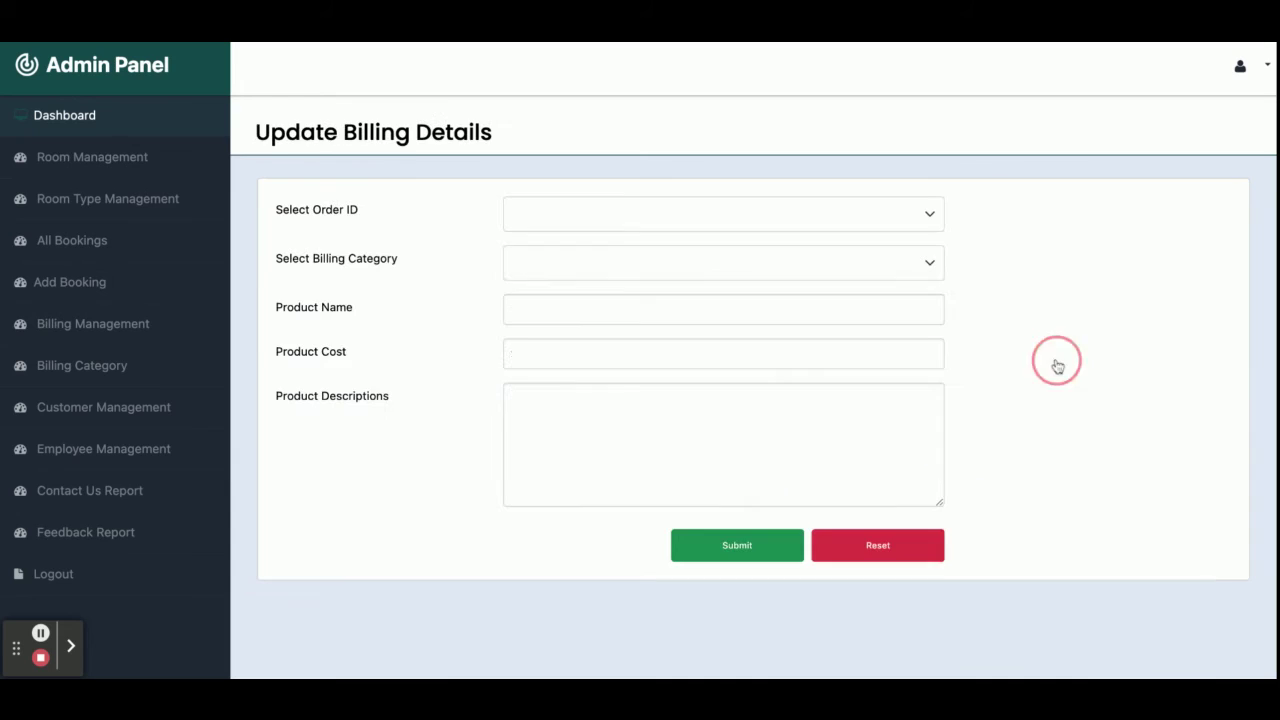
{"action": "left_click", "coordinate": [631, 225]}
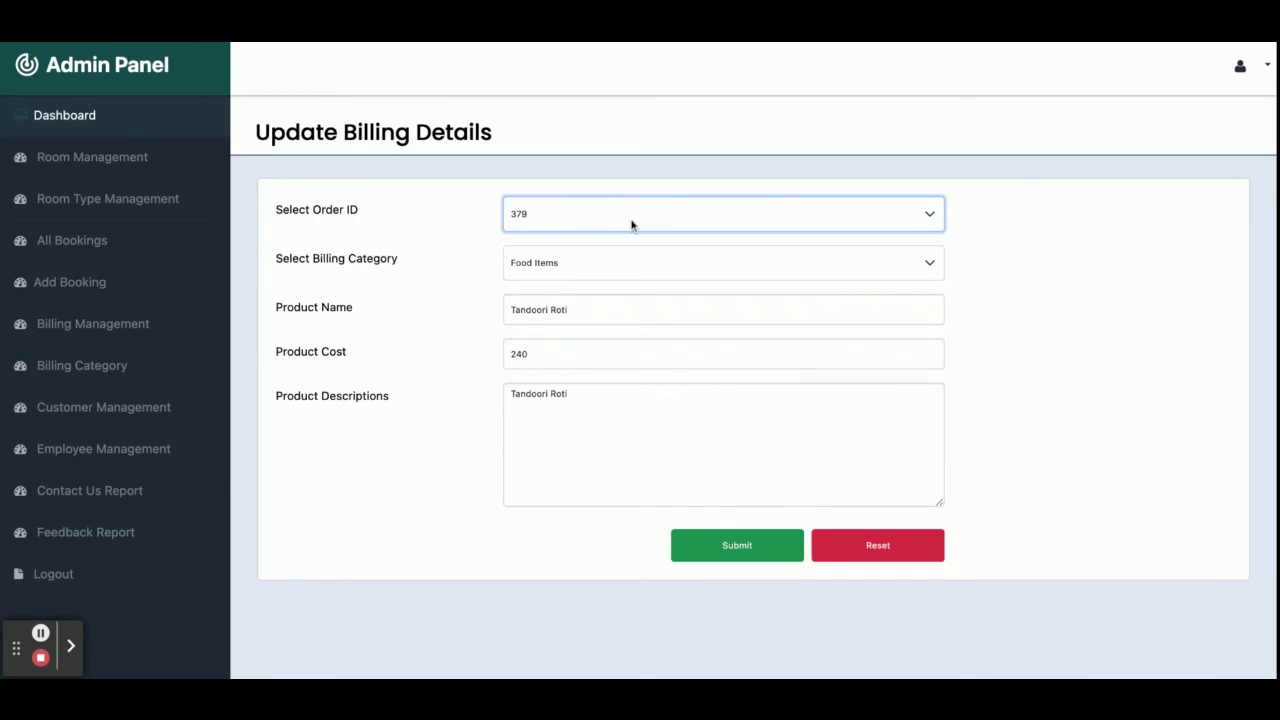
{"action": "left_click", "coordinate": [770, 556]}
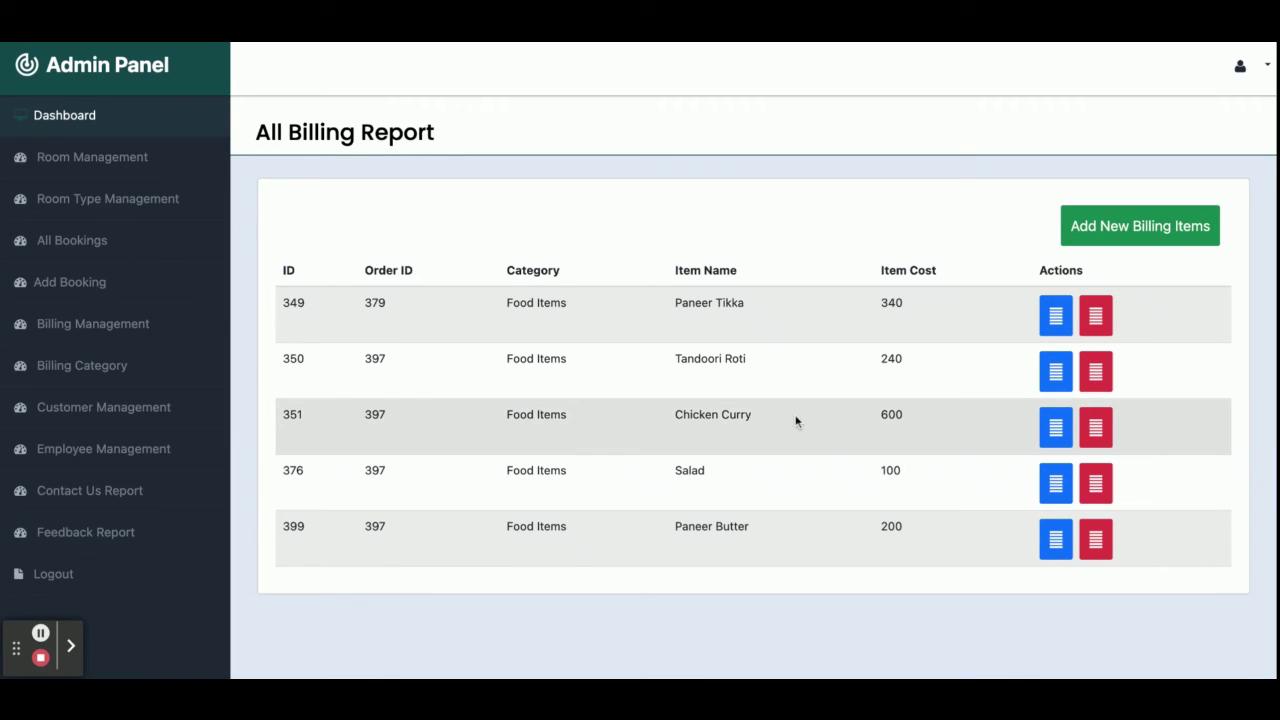
{"action": "left_click", "coordinate": [80, 237]}
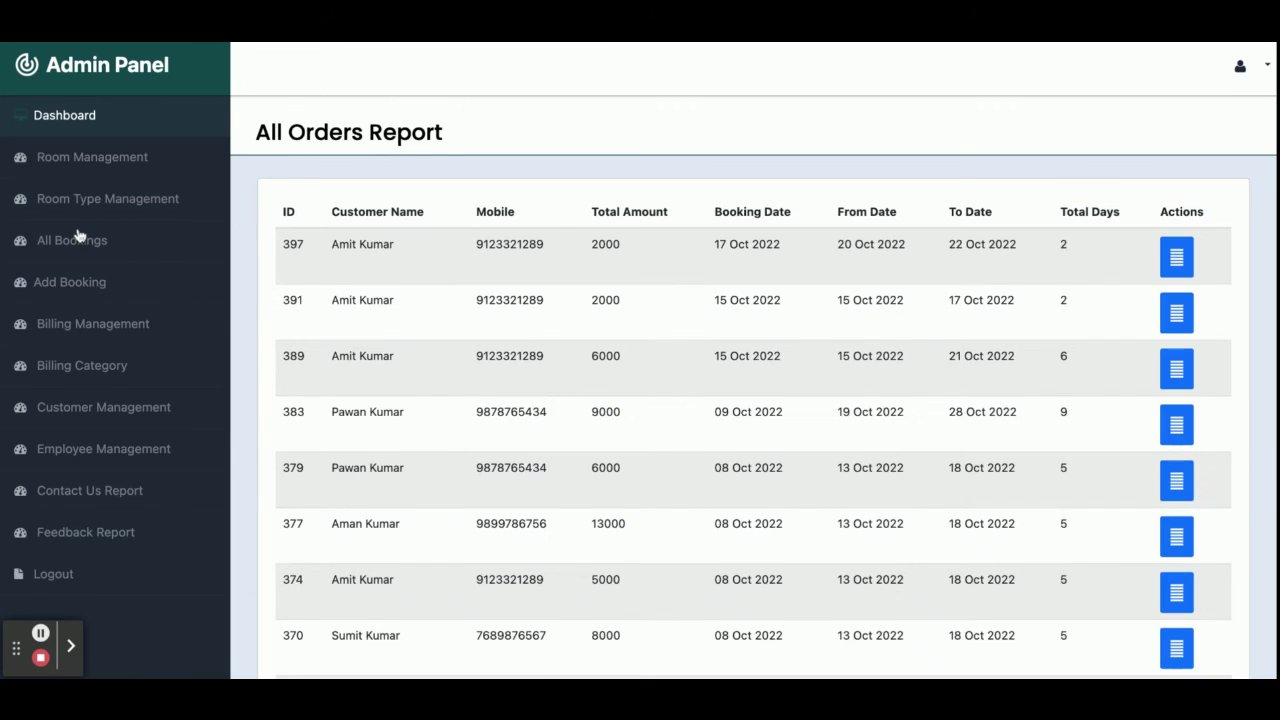
{"action": "left_click", "coordinate": [1186, 258]}
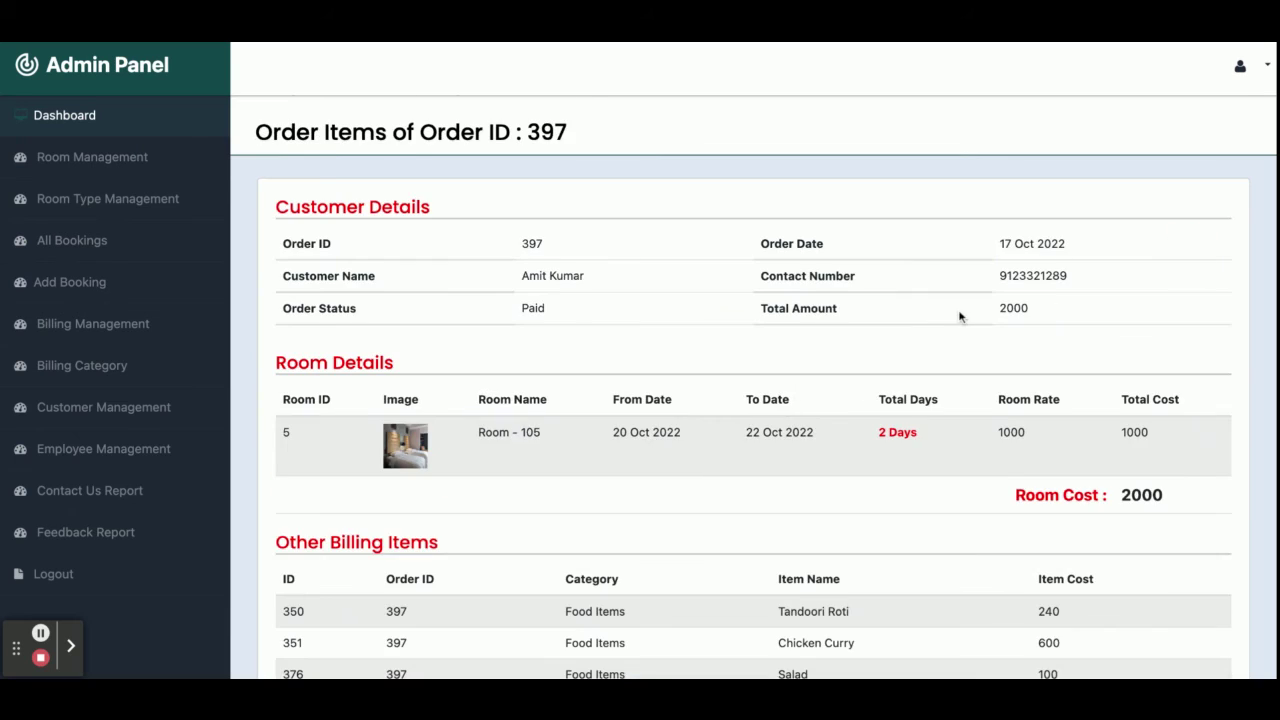
{"action": "scroll", "coordinate": [960, 317], "scroll_direction": "down", "scroll_amount": 3}
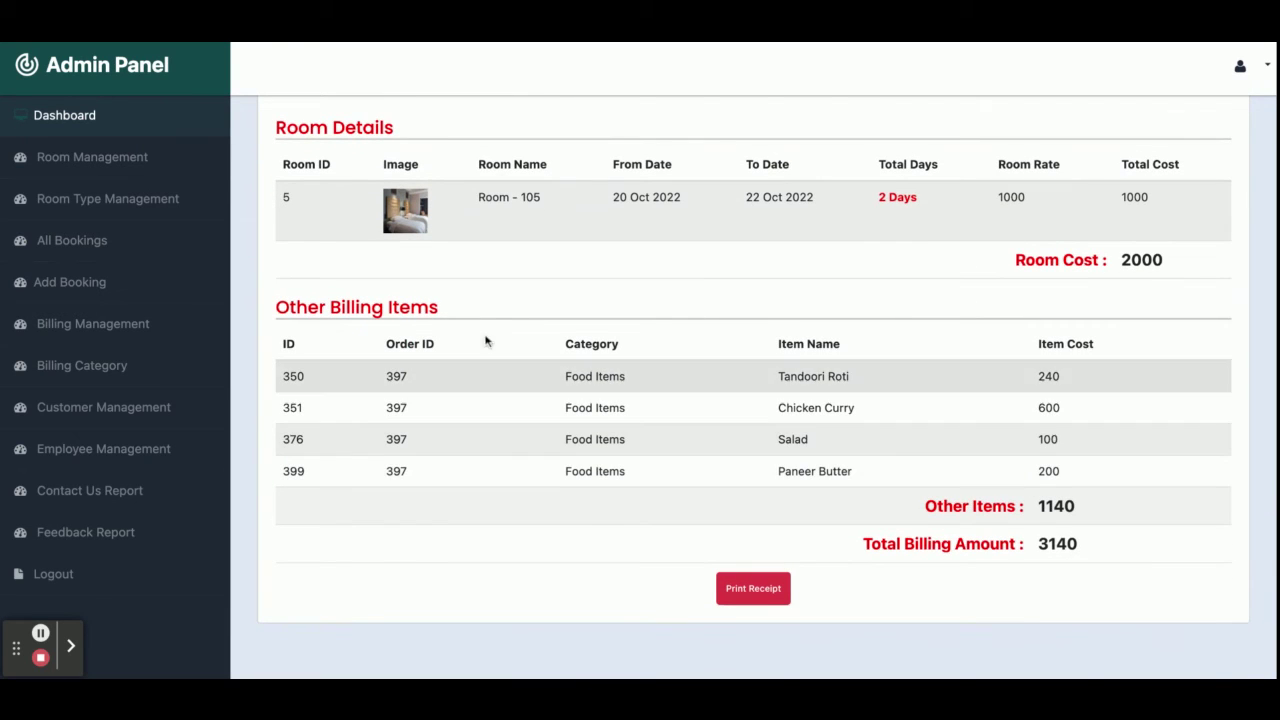
{"action": "scroll", "coordinate": [489, 320], "scroll_direction": "up", "scroll_amount": 2}
{"action": "scroll", "coordinate": [505, 518], "scroll_direction": "down", "scroll_amount": 1}
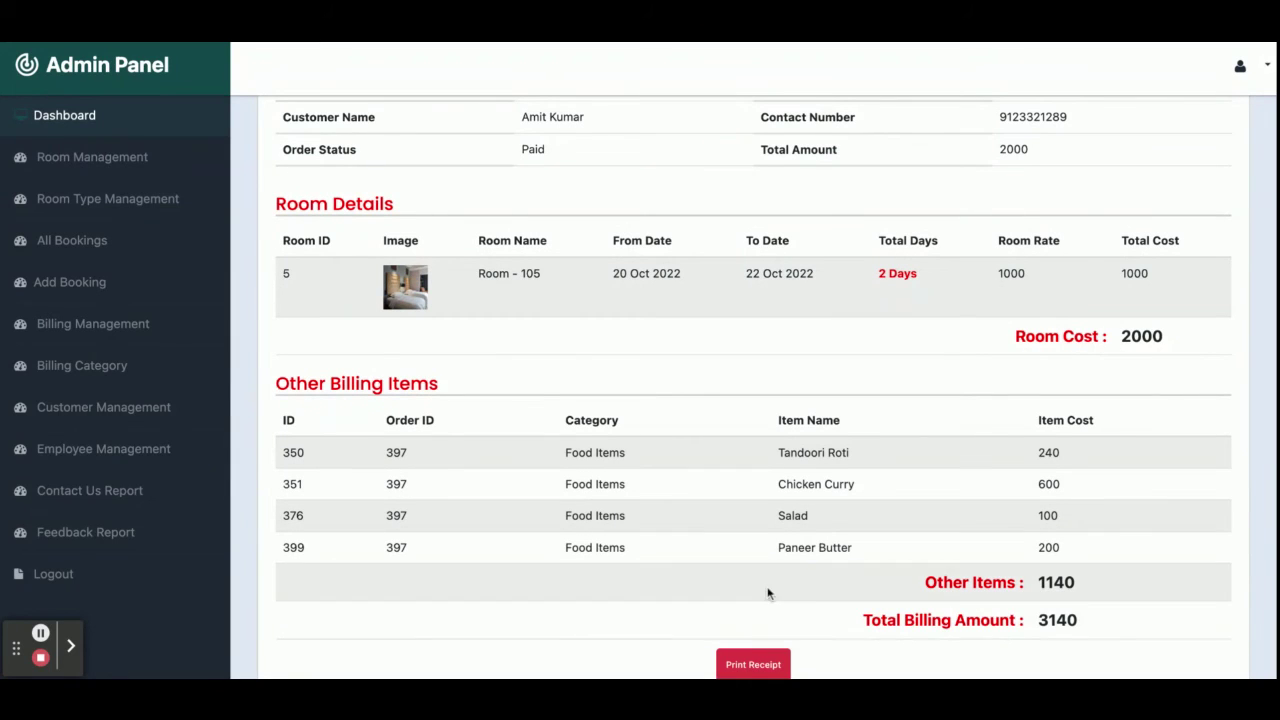
{"action": "double_click", "coordinate": [1055, 617]}
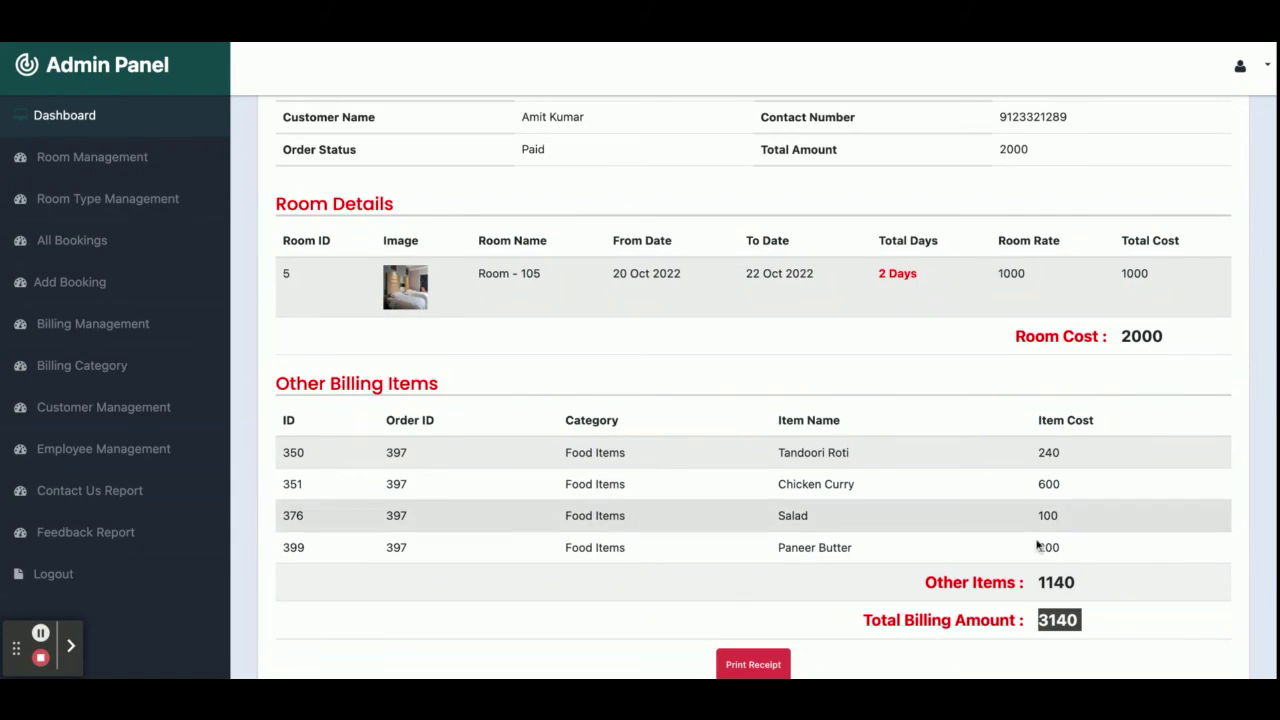
{"action": "scroll", "coordinate": [1016, 593], "scroll_direction": "down", "scroll_amount": 2}
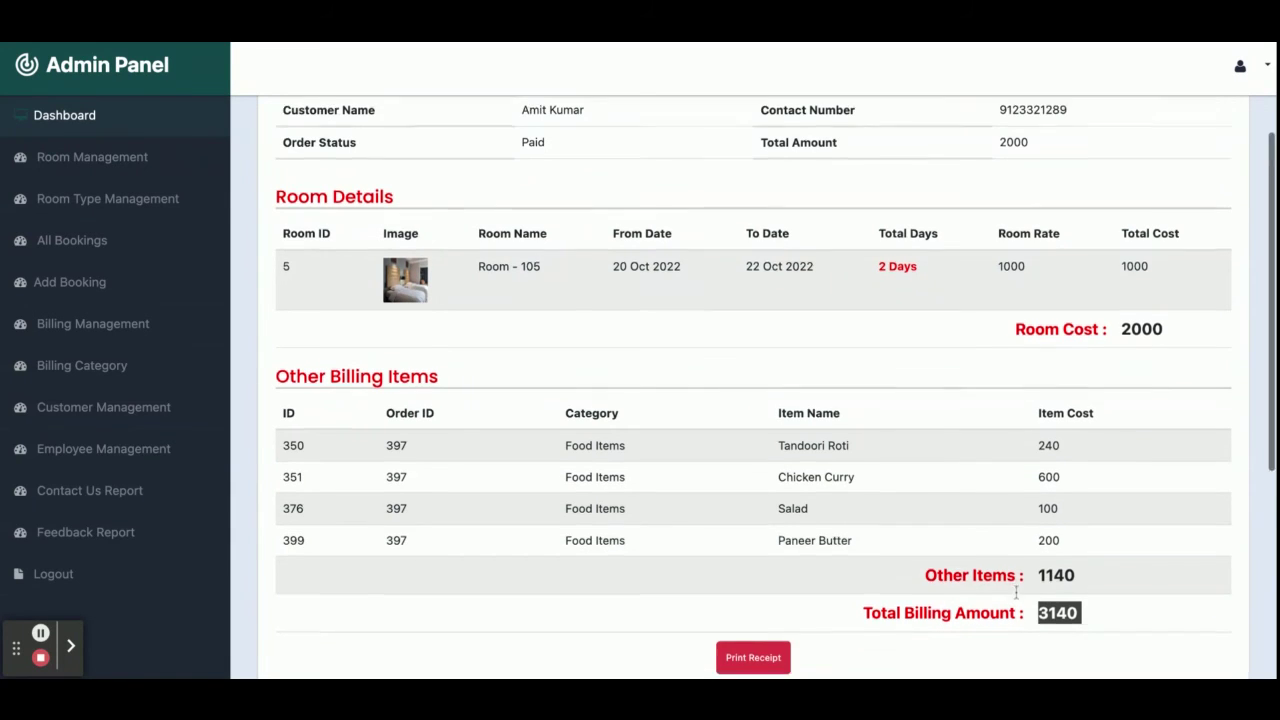
{"action": "scroll", "coordinate": [1016, 593], "scroll_direction": "up", "scroll_amount": 5}
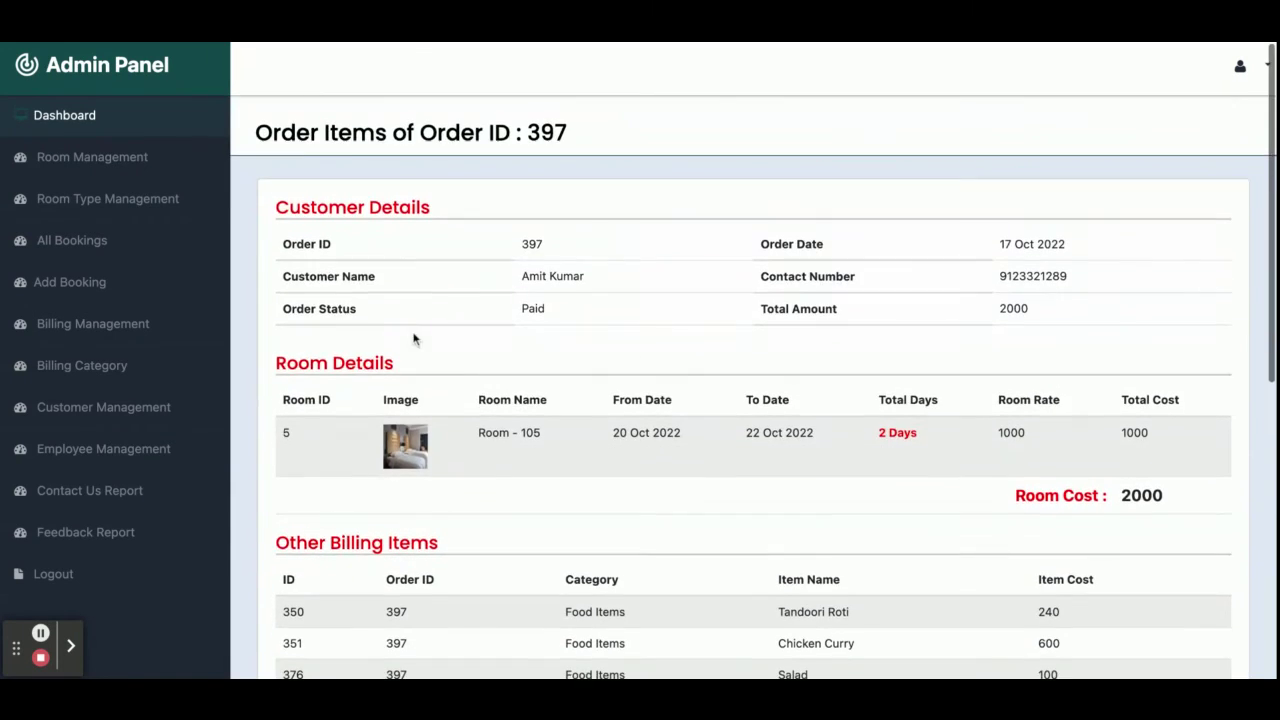
{"action": "left_click", "coordinate": [67, 256]}
{"action": "left_click", "coordinate": [80, 330]}
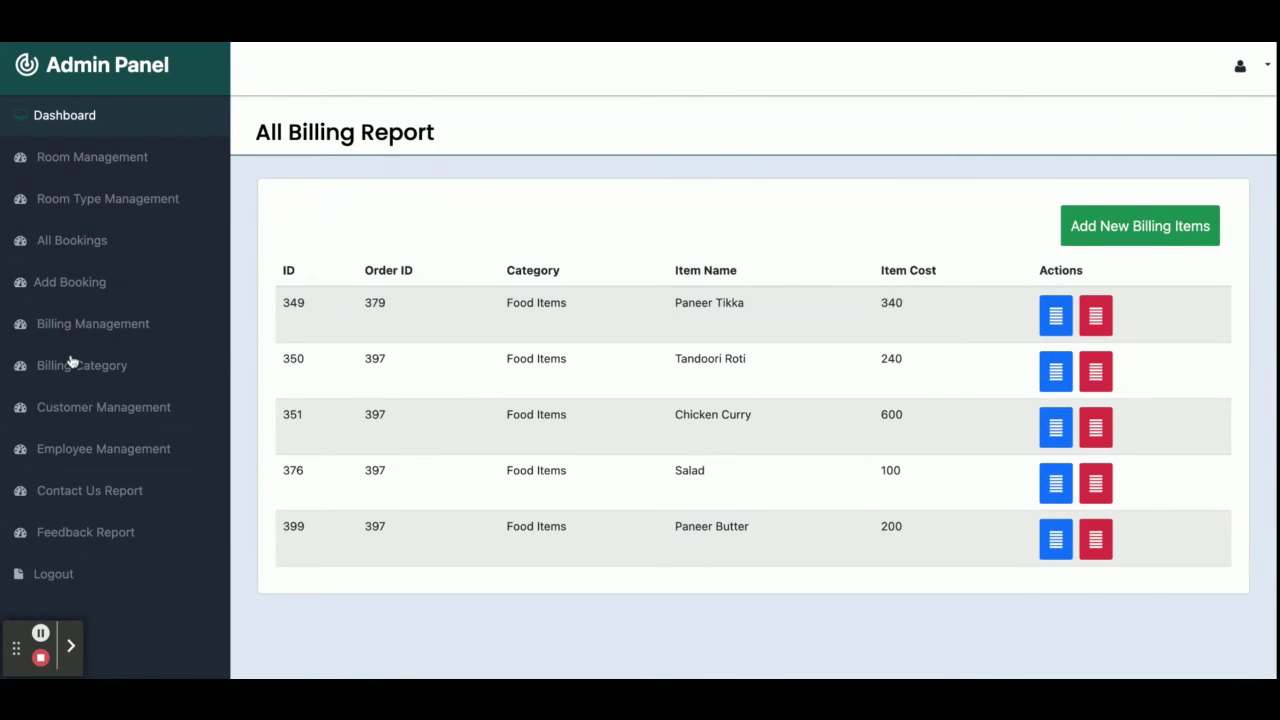
Browse billing categories, try Food Items and Laundry in a new billing item, then open Customer Management.
{"action": "left_click", "coordinate": [72, 362]}
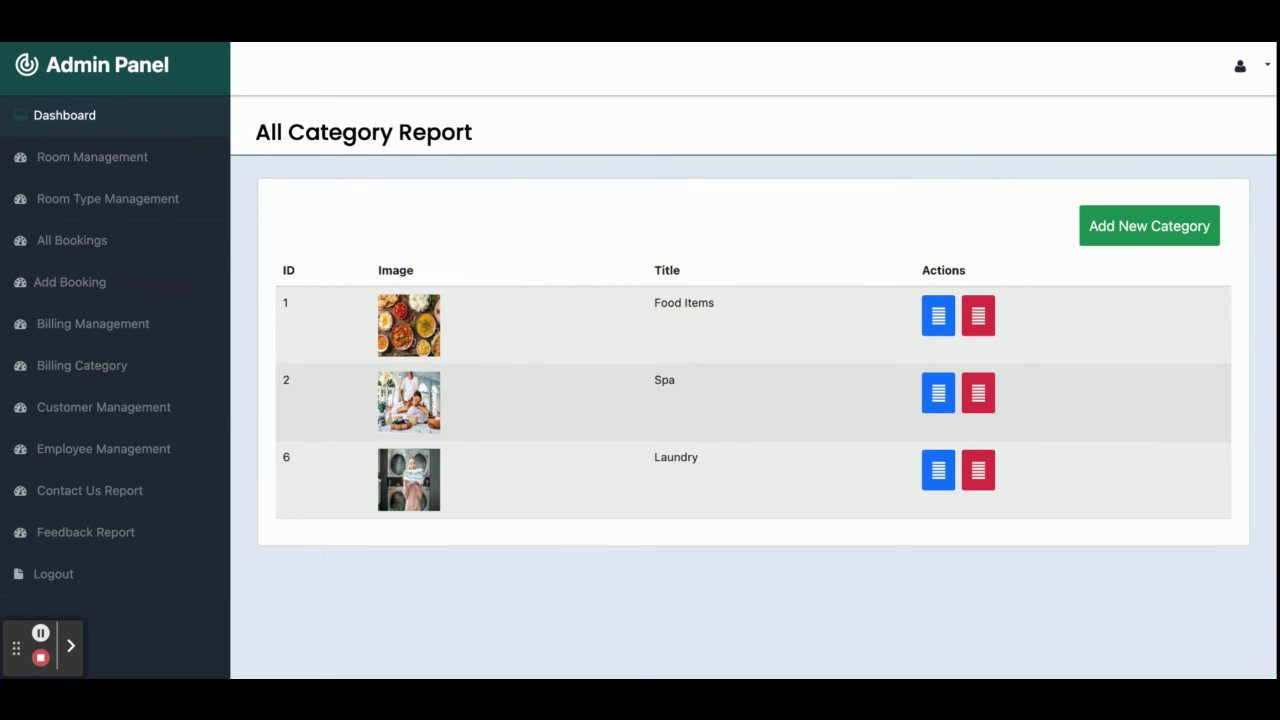
{"action": "left_click", "coordinate": [93, 326]}
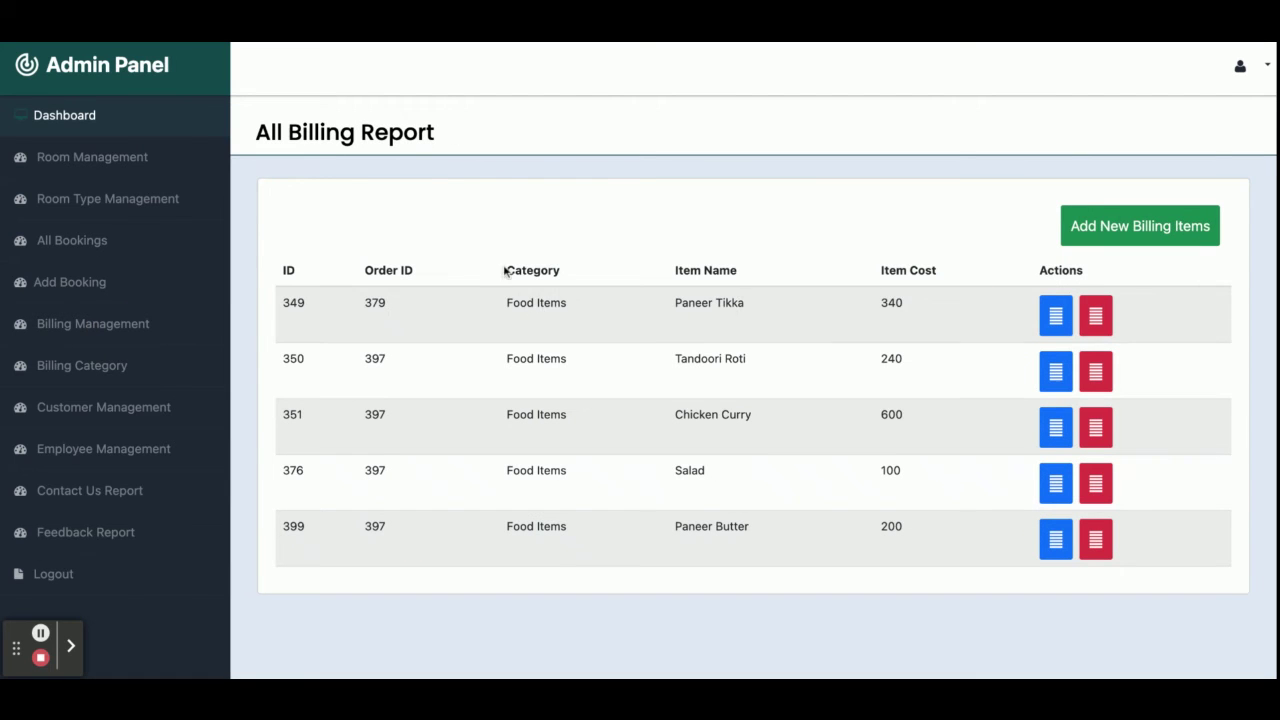
{"action": "left_click", "coordinate": [1120, 224]}
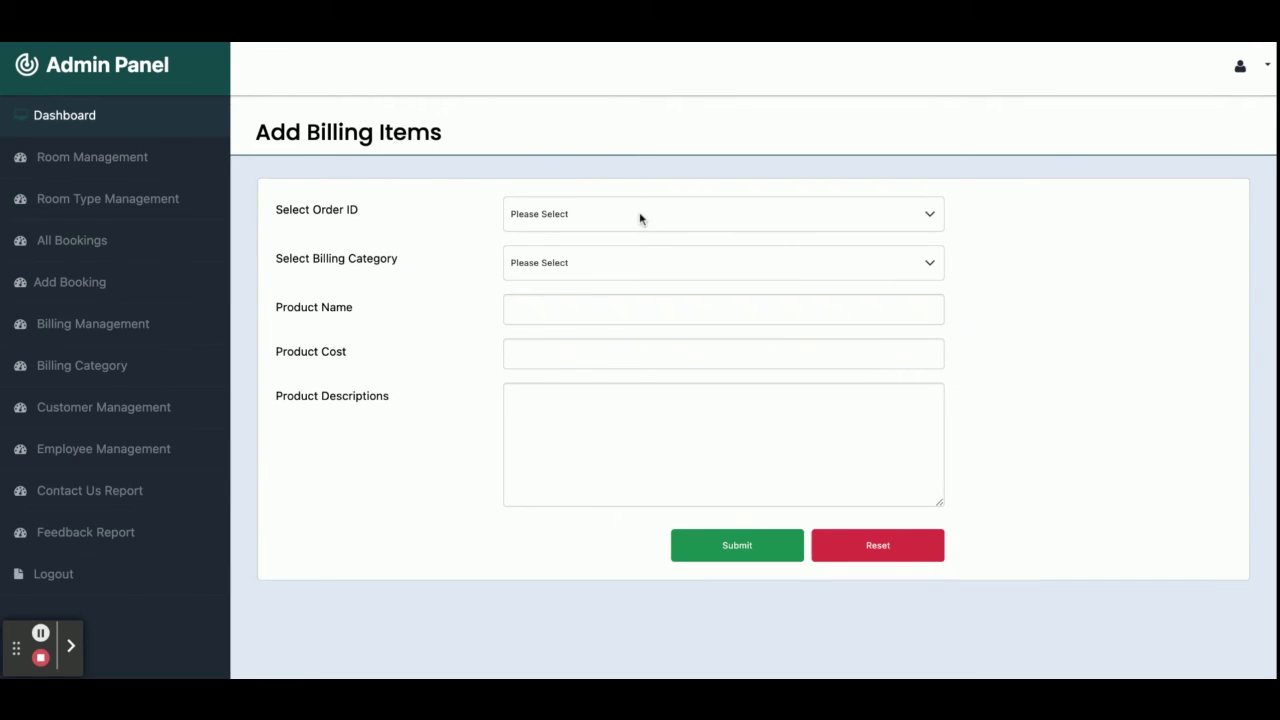
{"action": "left_click", "coordinate": [616, 262]}
{"action": "left_click", "coordinate": [584, 275]}
{"action": "left_click", "coordinate": [586, 272]}
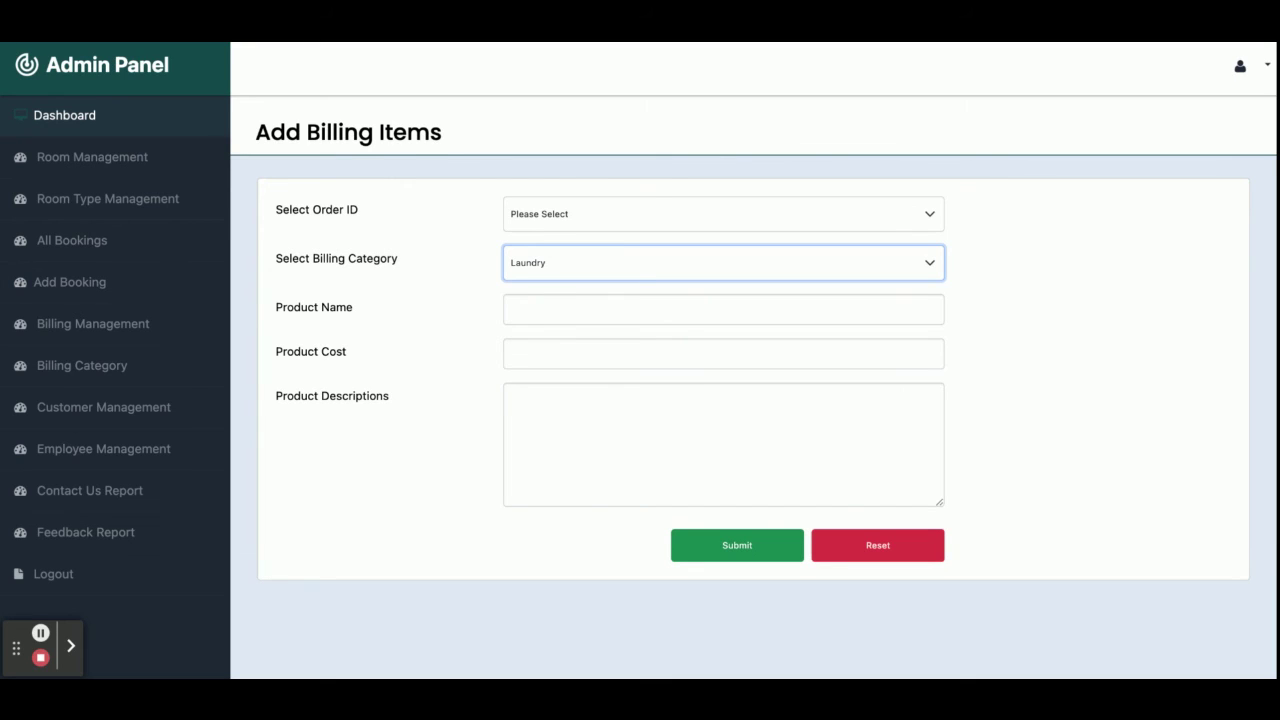
{"action": "left_click", "coordinate": [101, 370]}
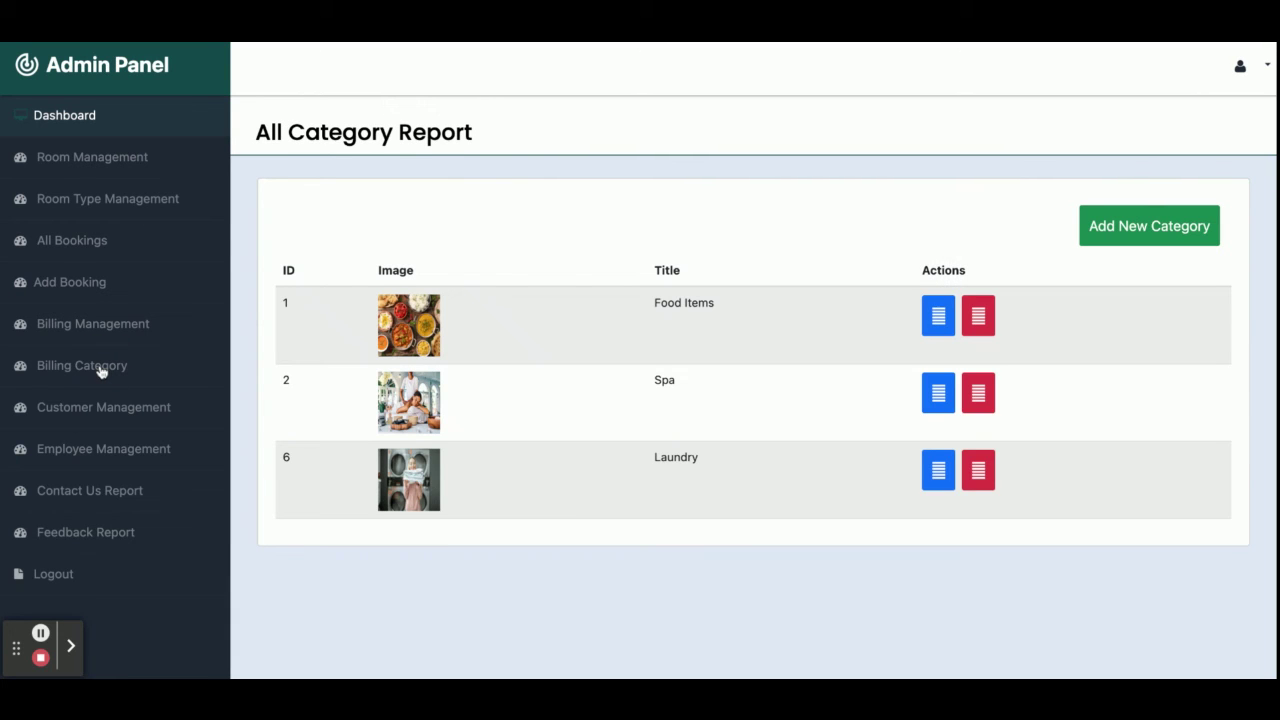
{"action": "left_click", "coordinate": [100, 410]}
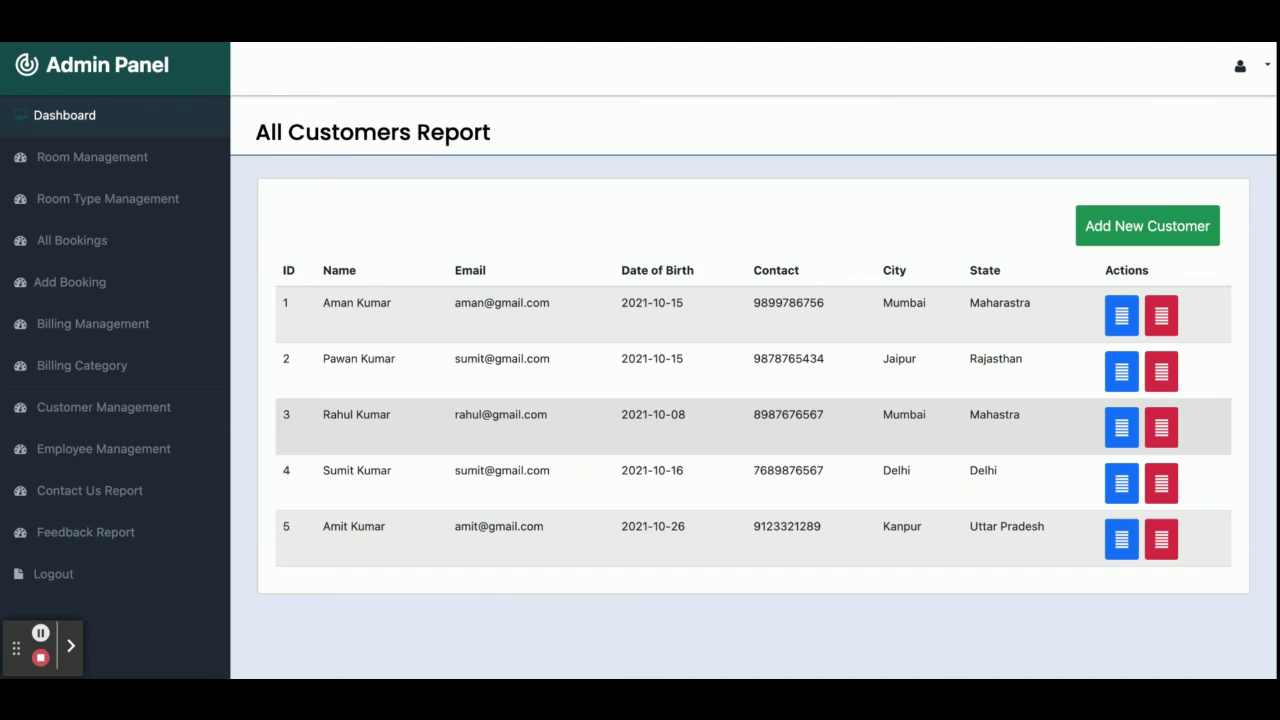
Open the Add New Customer form, then the Employee Management list.
{"action": "left_click", "coordinate": [1150, 240]}
{"action": "scroll", "coordinate": [869, 365], "scroll_direction": "down", "scroll_amount": 4}
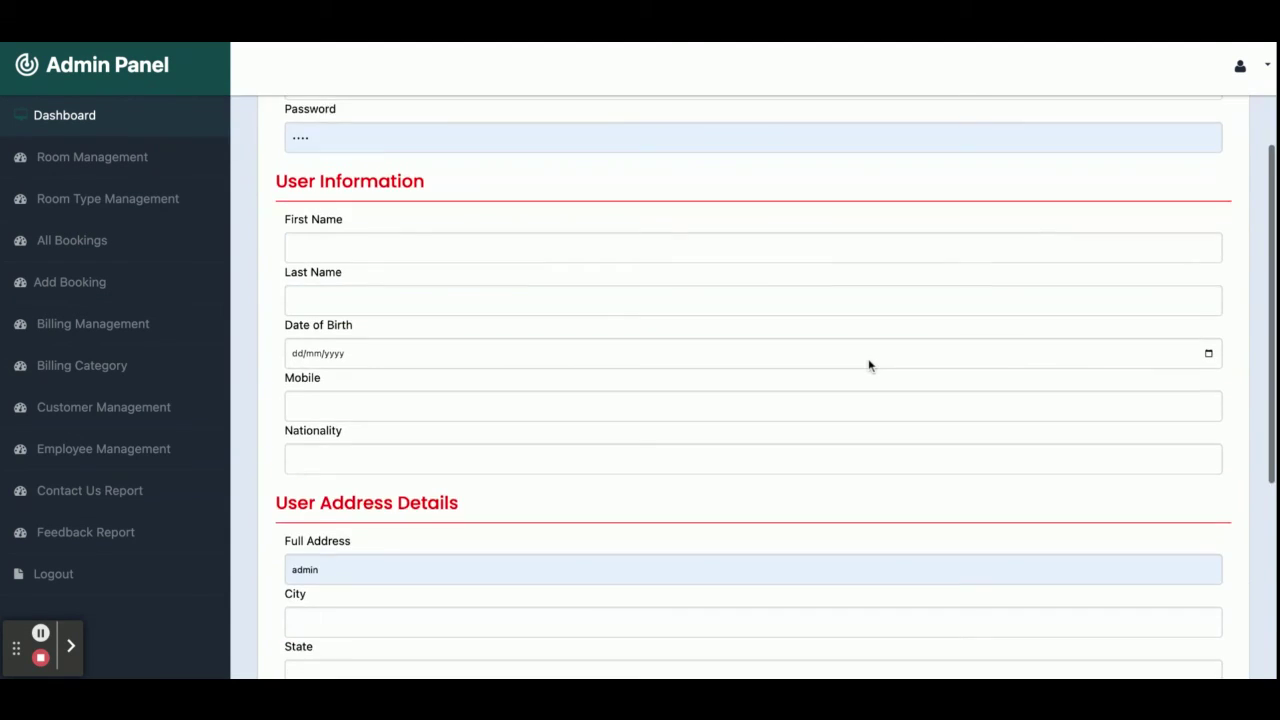
{"action": "scroll", "coordinate": [869, 365], "scroll_direction": "up", "scroll_amount": 4}
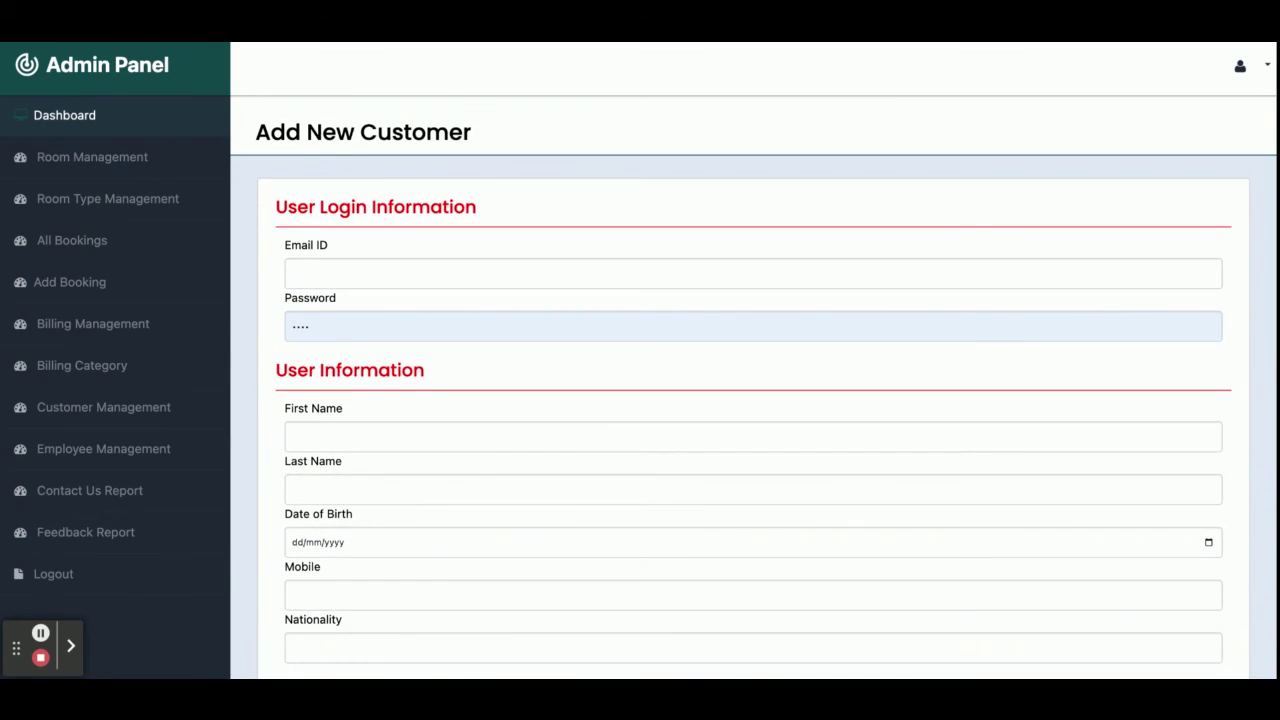
{"action": "left_click", "coordinate": [102, 454]}
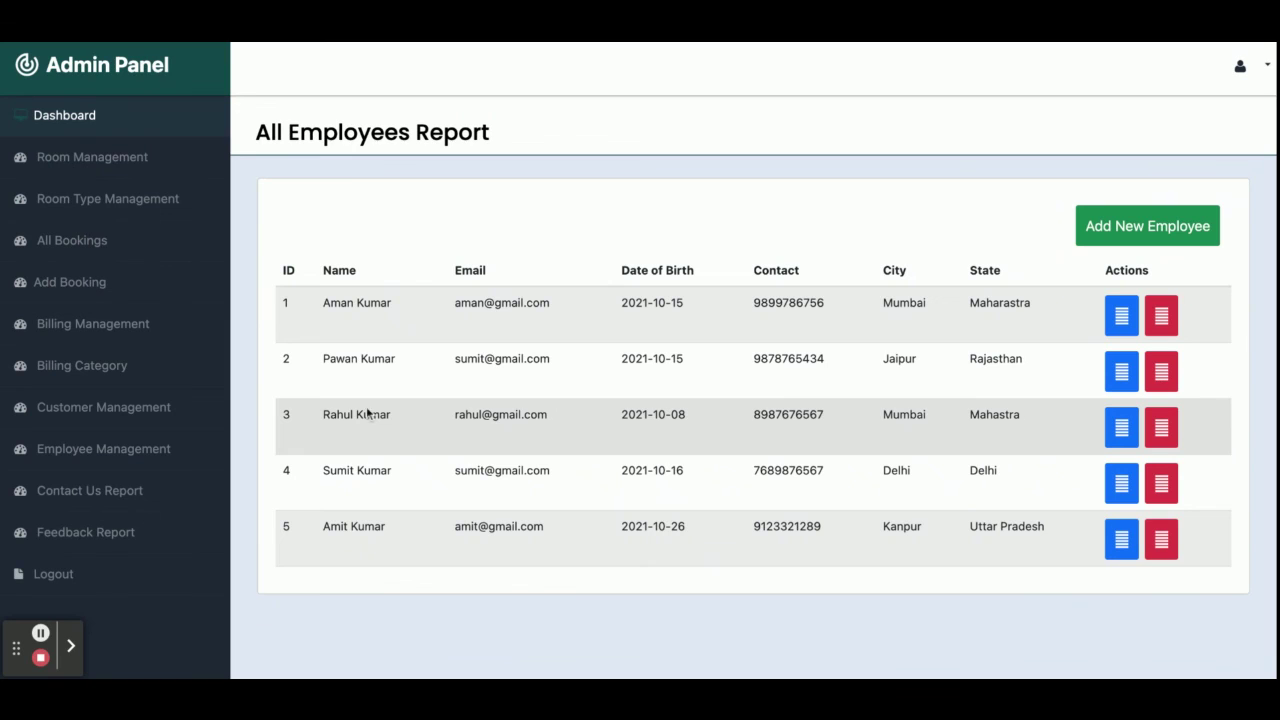
Review the Contact Us and Feedback reports, then log out of the admin panel.
{"action": "left_click", "coordinate": [77, 500]}
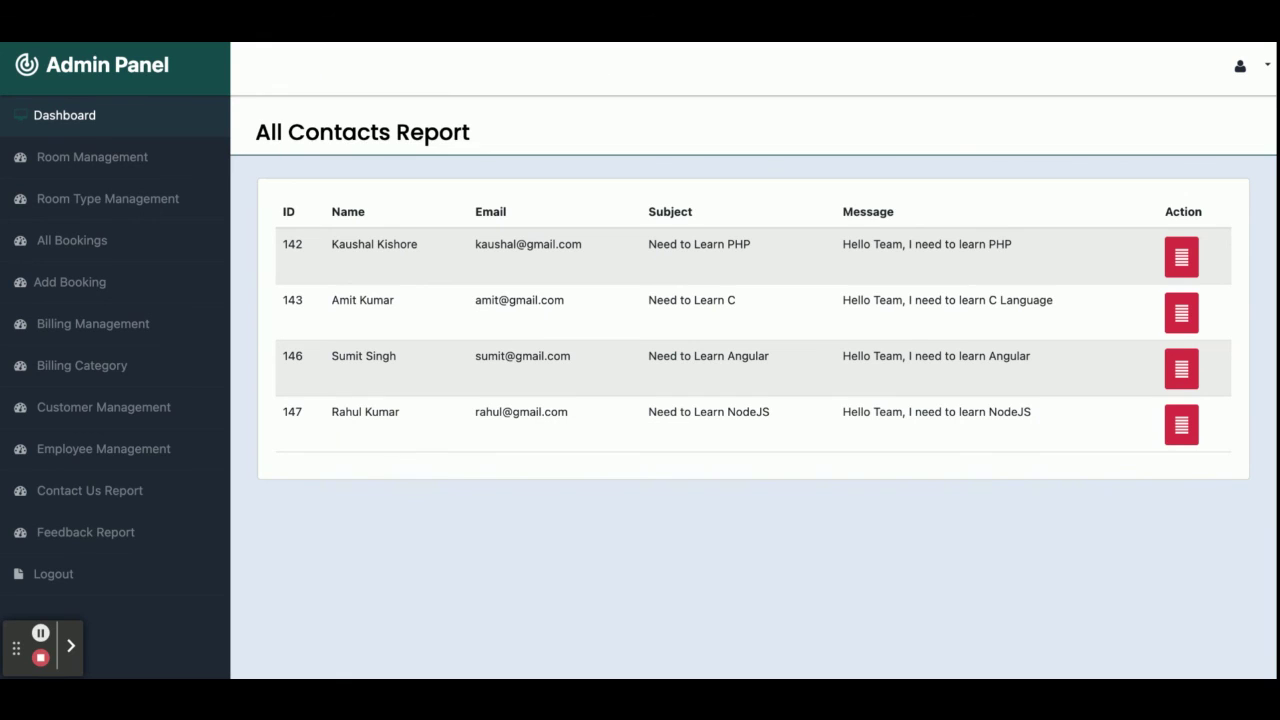
{"action": "left_click", "coordinate": [126, 532]}
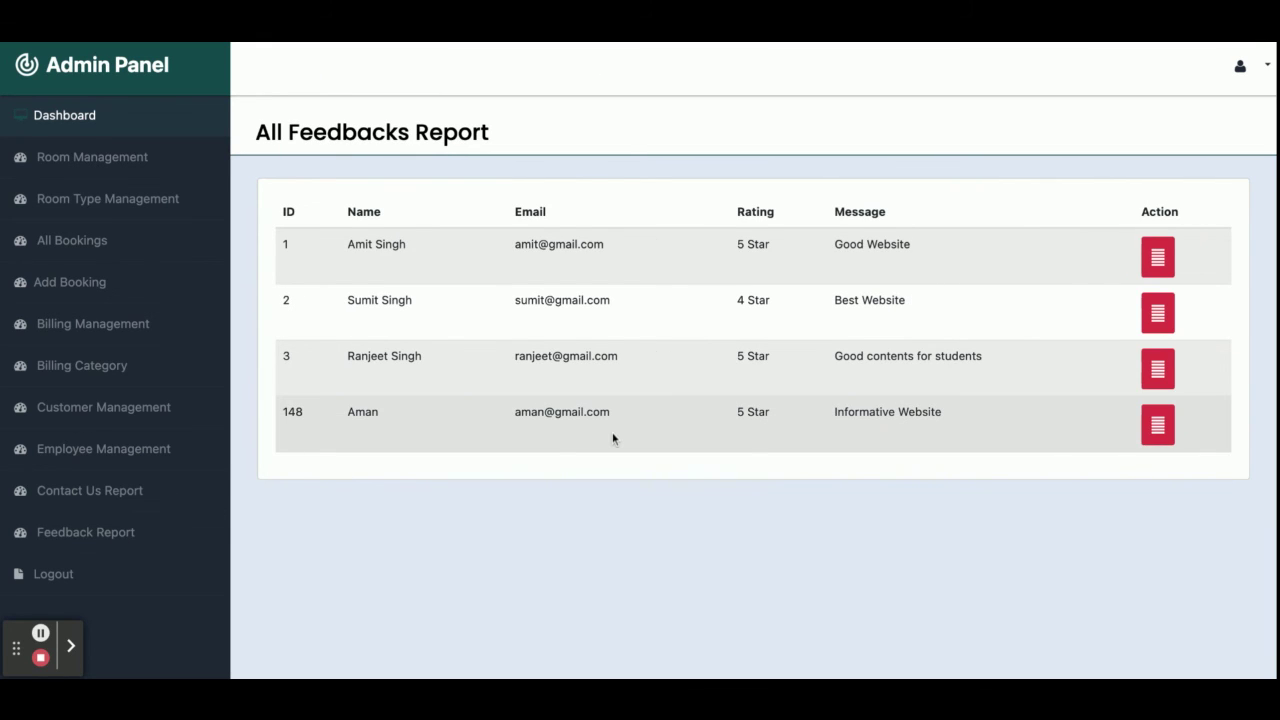
{"action": "left_click", "coordinate": [37, 580]}
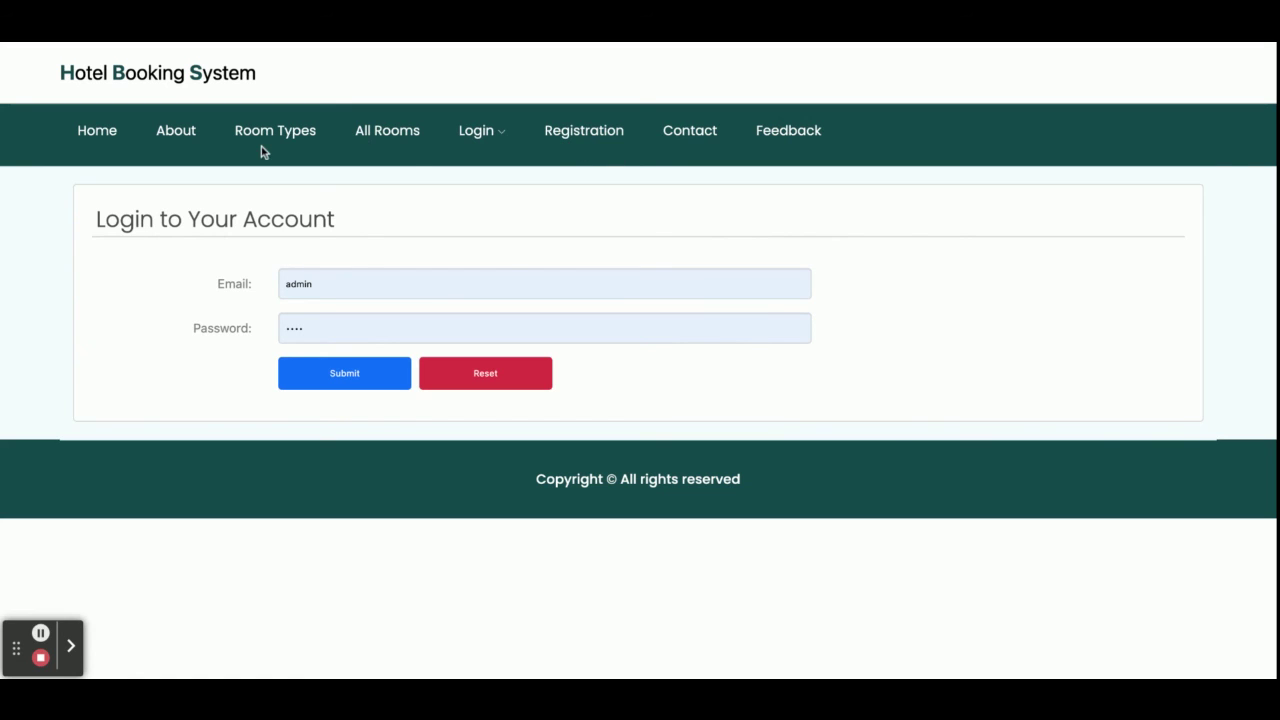
Sign in through Customer Login with the account e-mail and password.
{"action": "left_click", "coordinate": [498, 130]}
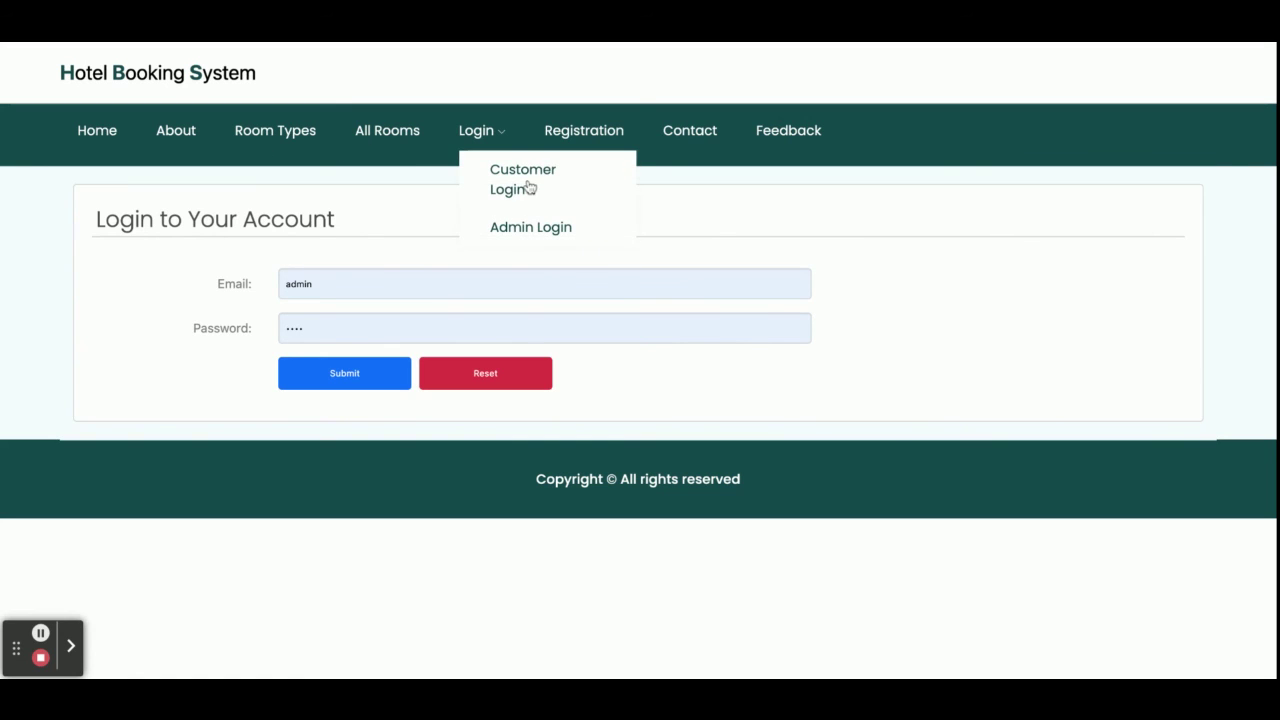
{"action": "left_click", "coordinate": [371, 286]}
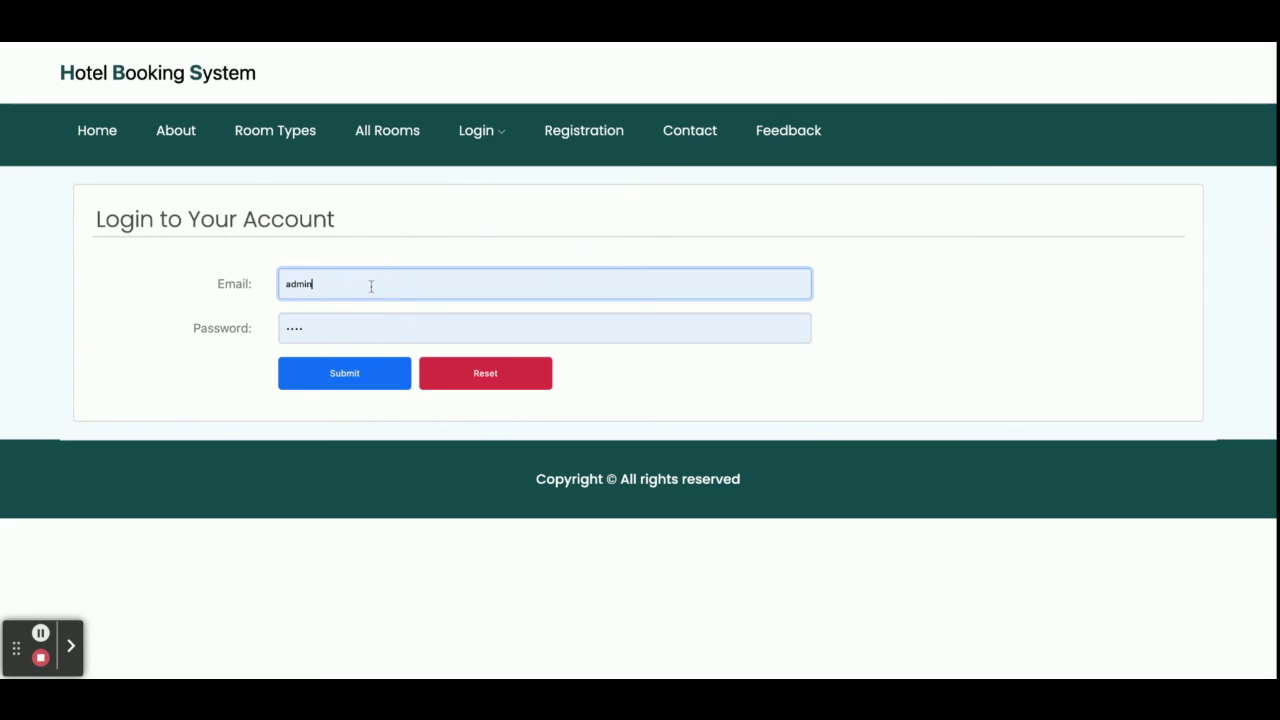
{"action": "left_click", "coordinate": [389, 303]}
{"action": "left_click", "coordinate": [329, 391]}
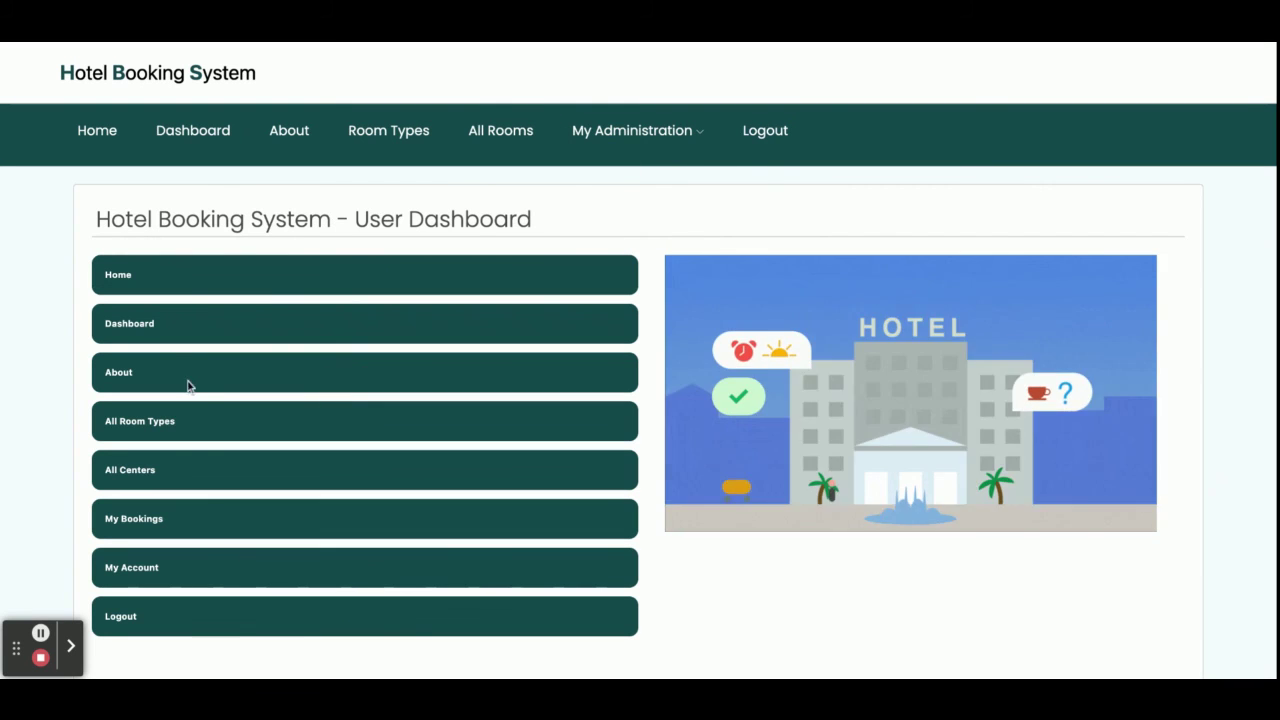
Review booking 397's details (3140 total) under My Bookings, then return to the Dashboard.
{"action": "left_click", "coordinate": [143, 526]}
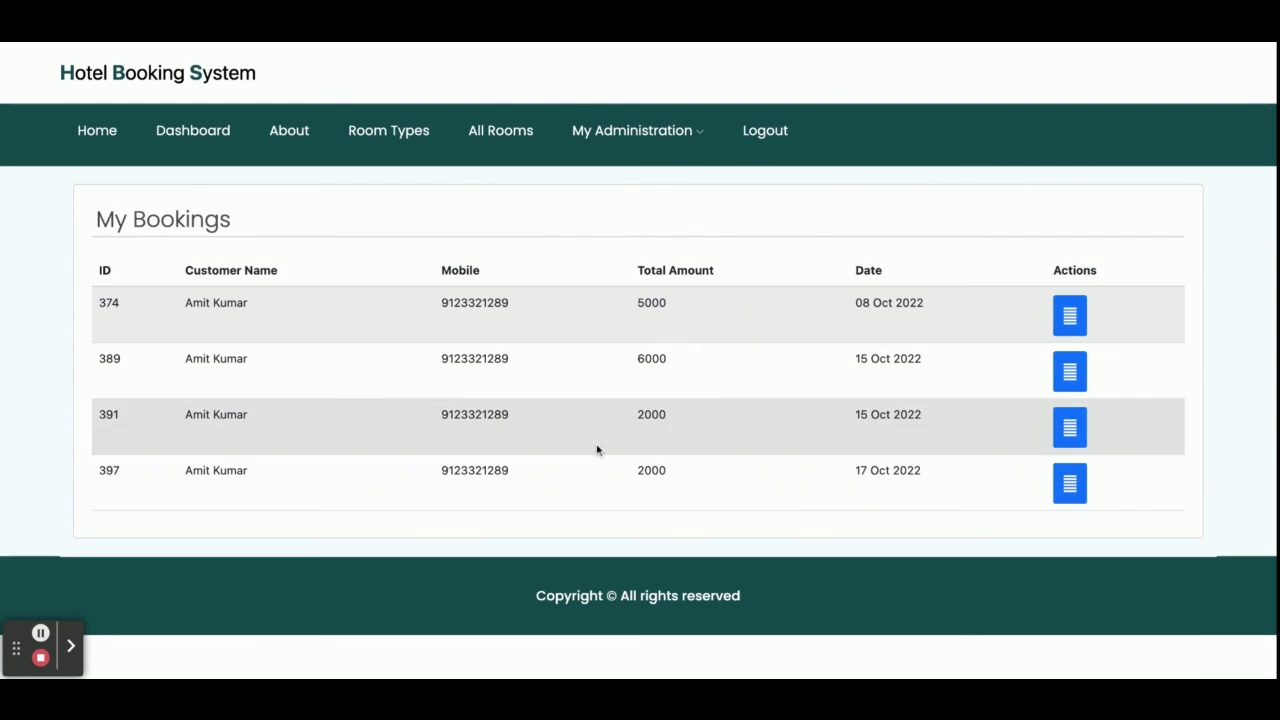
{"action": "left_click", "coordinate": [1069, 488]}
{"action": "scroll", "coordinate": [865, 469], "scroll_direction": "down", "scroll_amount": 6}
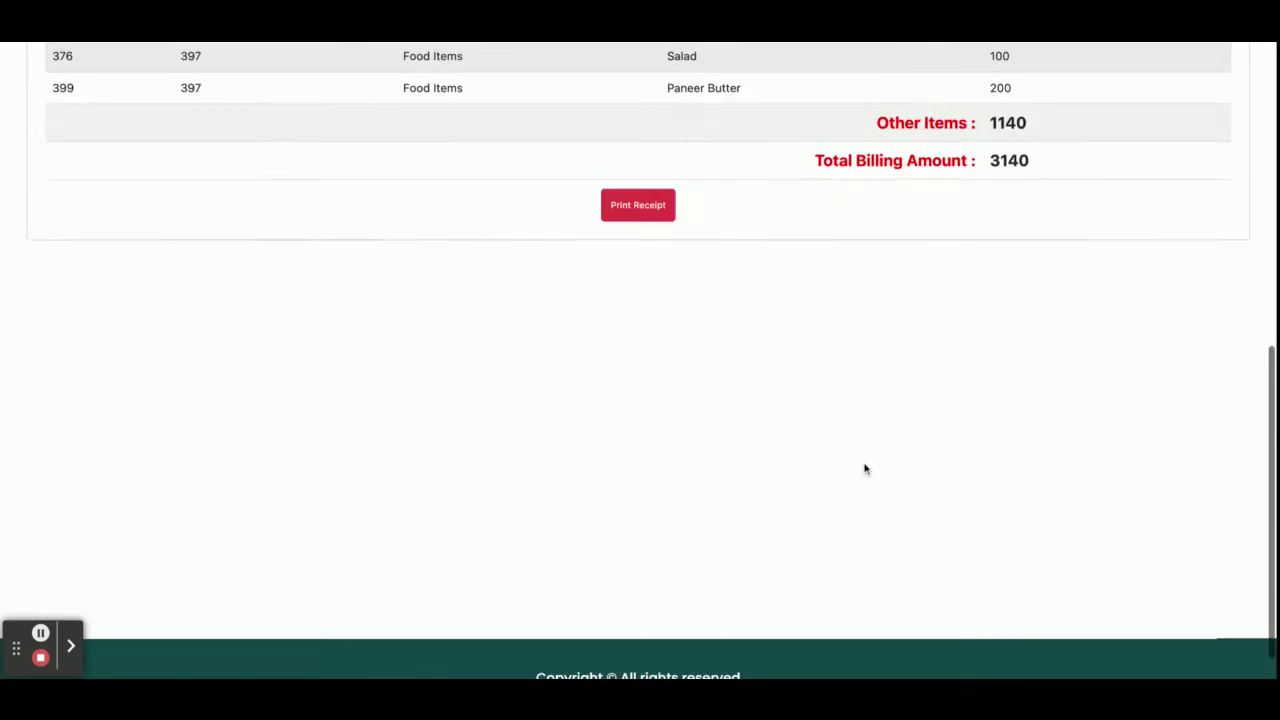
{"action": "scroll", "coordinate": [834, 506], "scroll_direction": "up", "scroll_amount": 5}
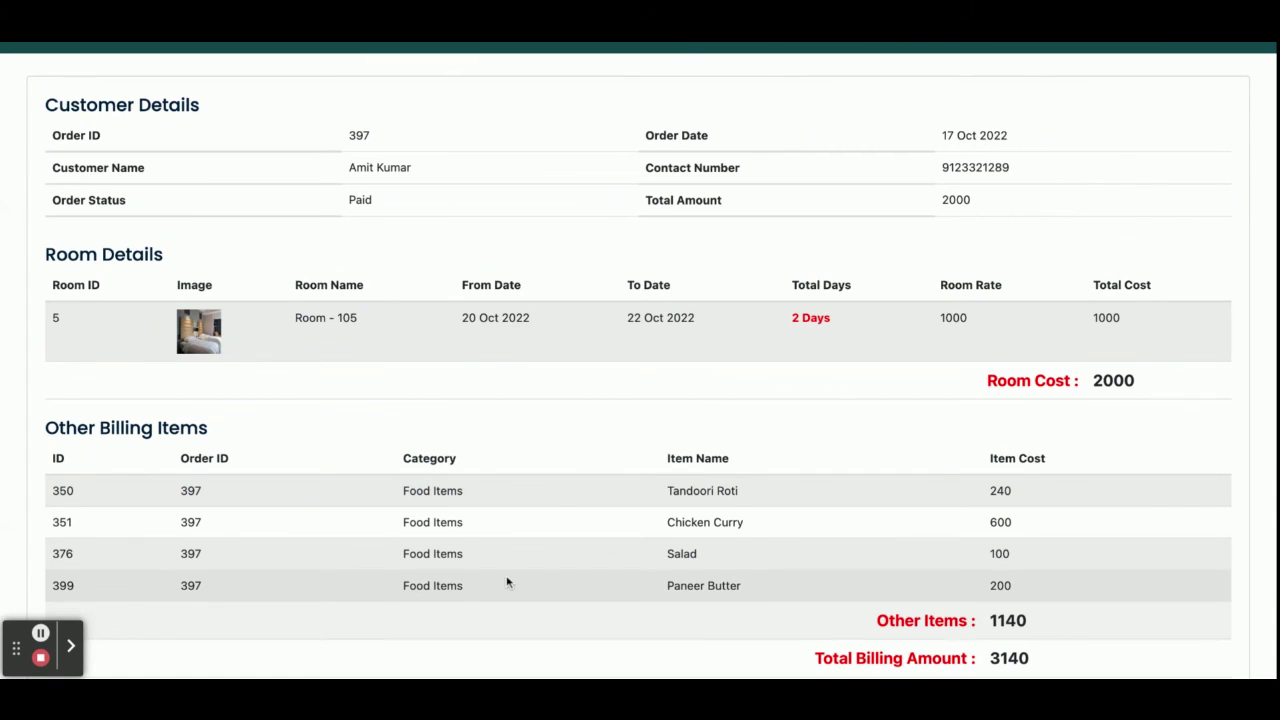
{"action": "scroll", "coordinate": [507, 583], "scroll_direction": "up", "scroll_amount": 3}
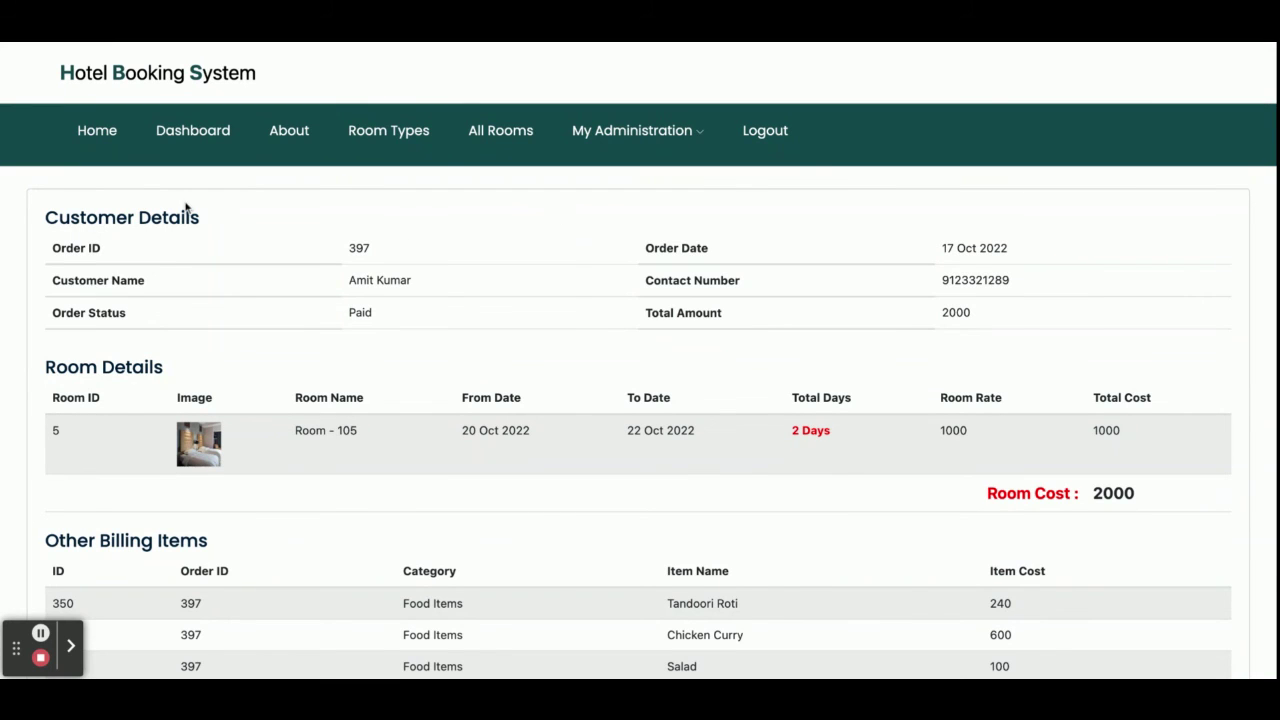
{"action": "left_click", "coordinate": [175, 136]}
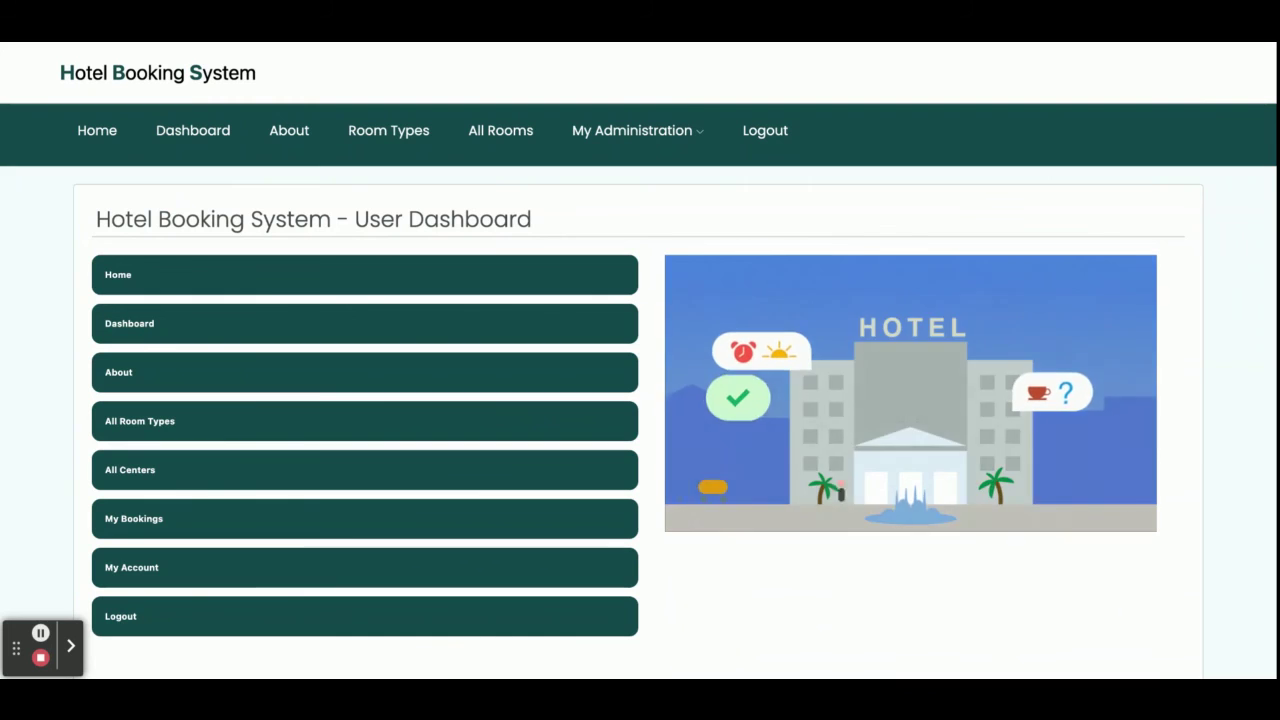
Log out of the customer account and return to the Hotel Booking Portal home page.
{"action": "left_click", "coordinate": [759, 136]}
{"action": "left_click", "coordinate": [98, 140]}
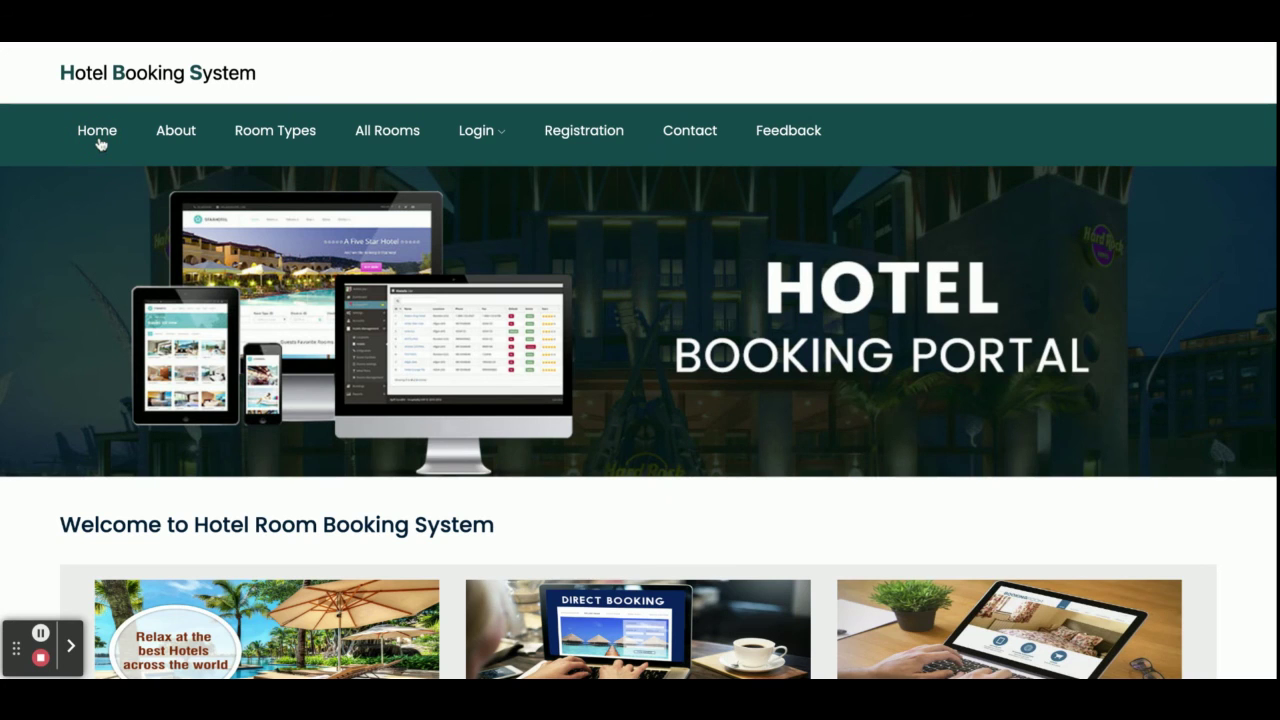